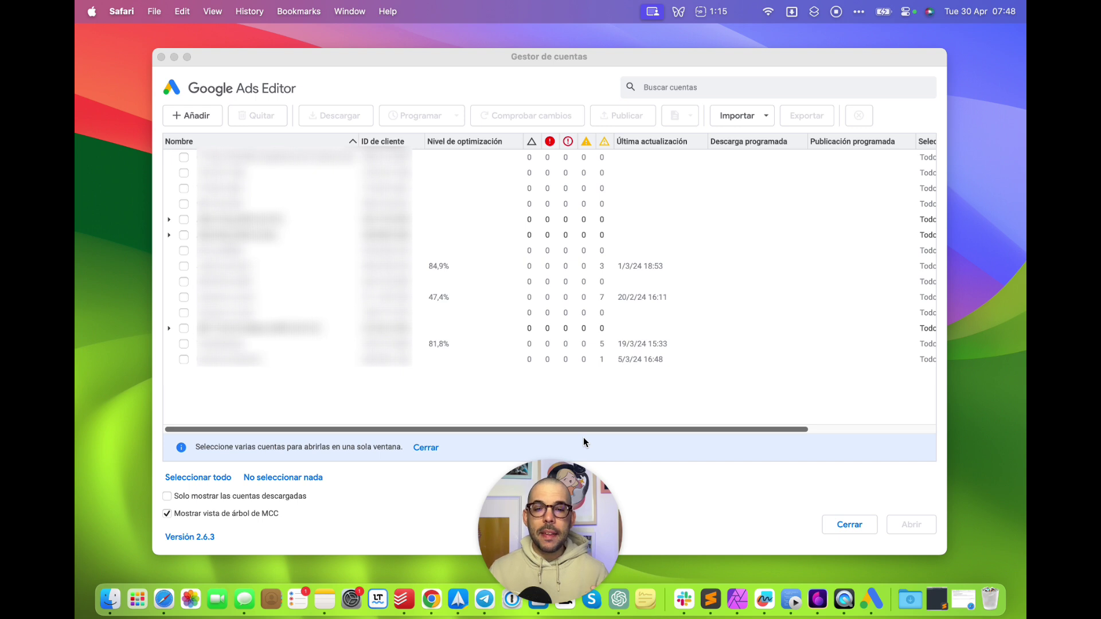
Step: Add a new account by signing in through the browser with the PPC Cast company's Google account, and put the browser window away
click(211, 116)
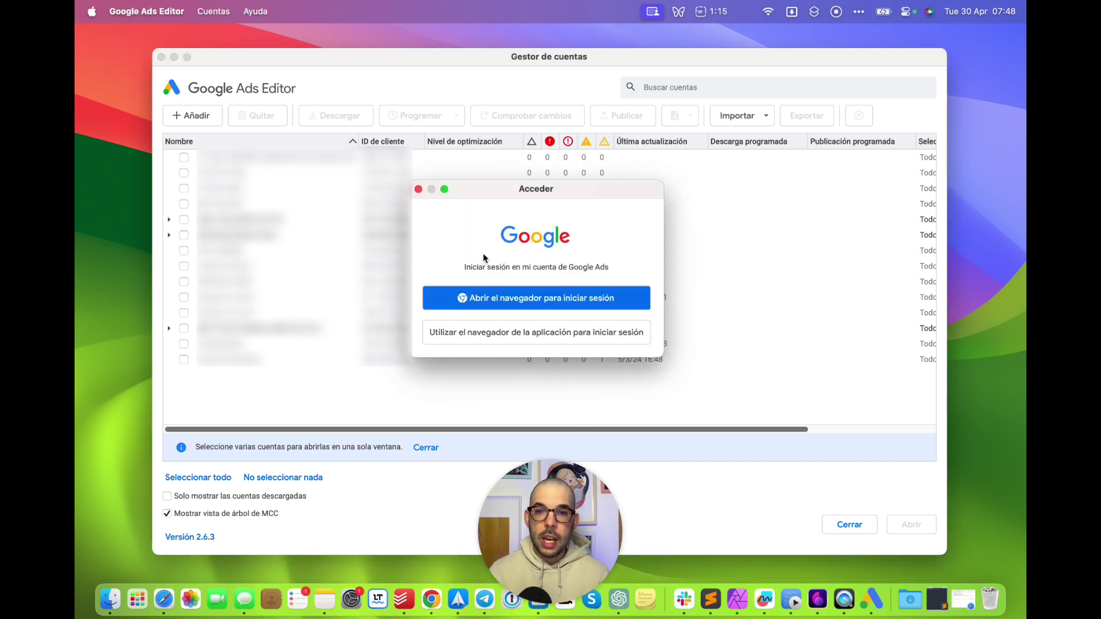
click(482, 304)
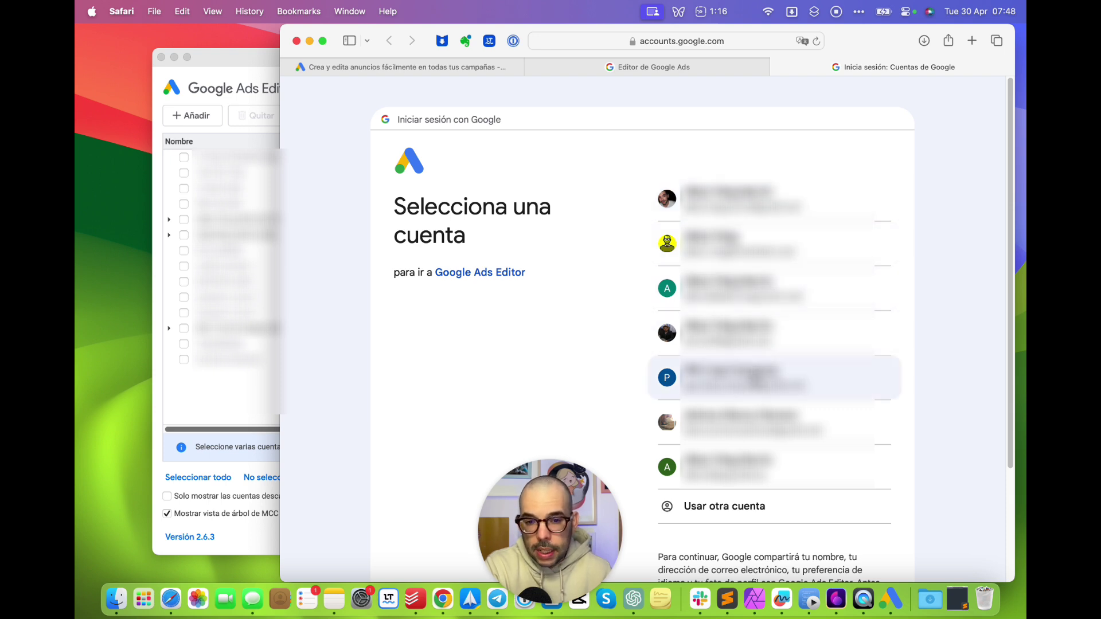
click(739, 379)
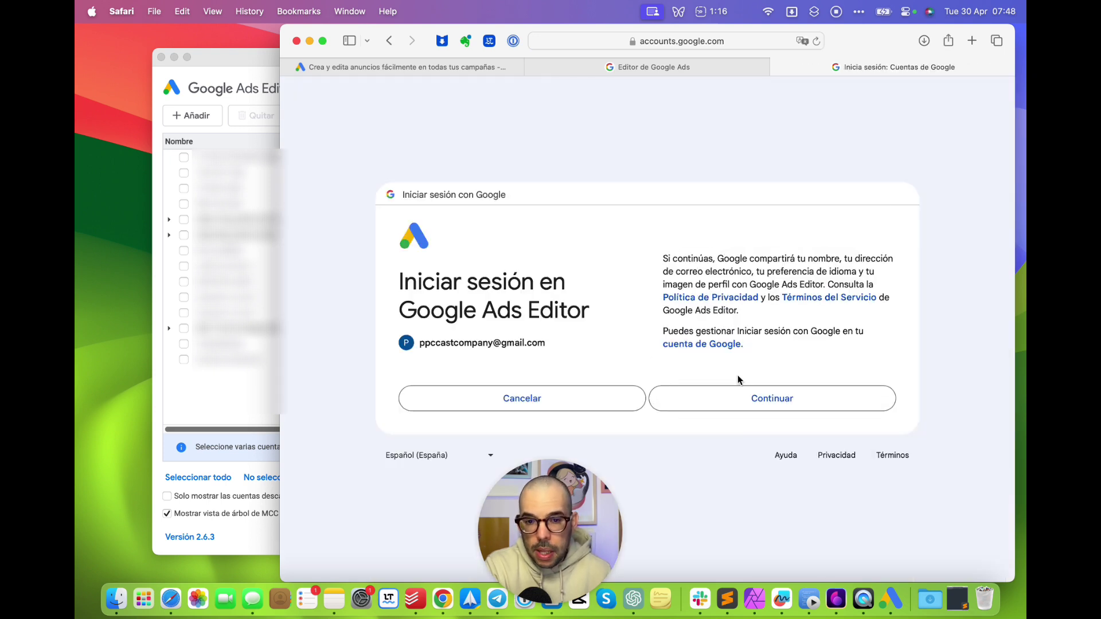
click(734, 398)
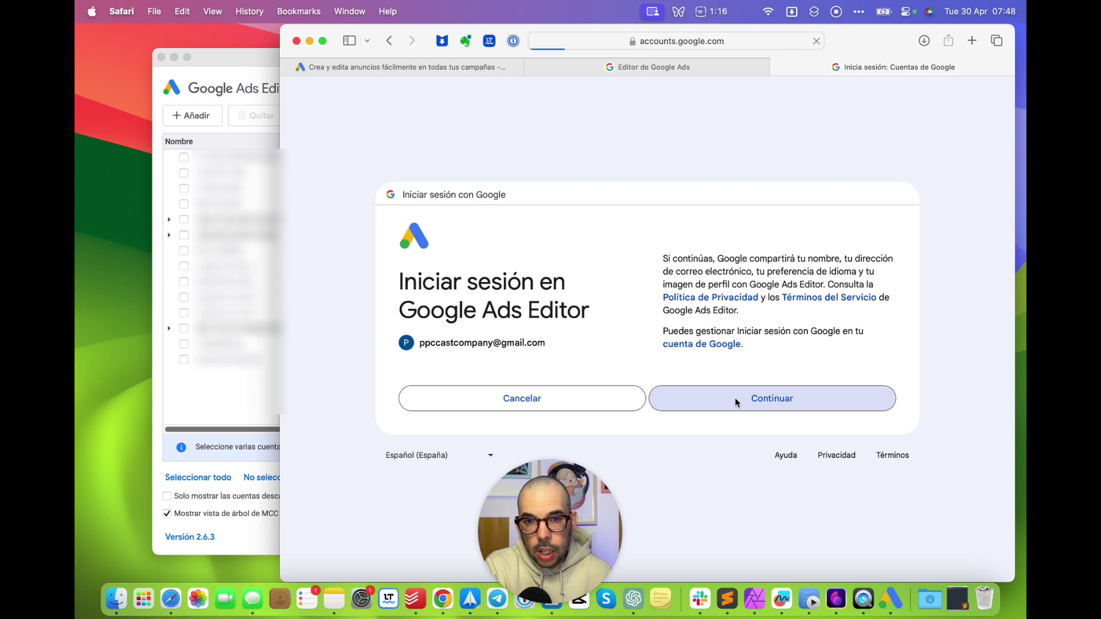
click(758, 463)
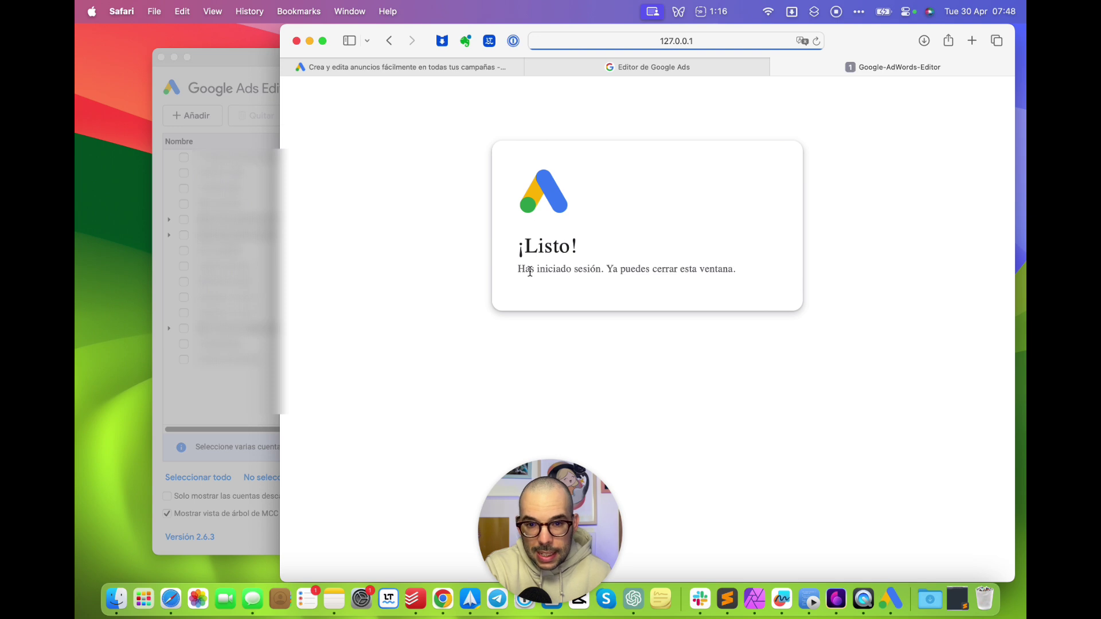
click(309, 41)
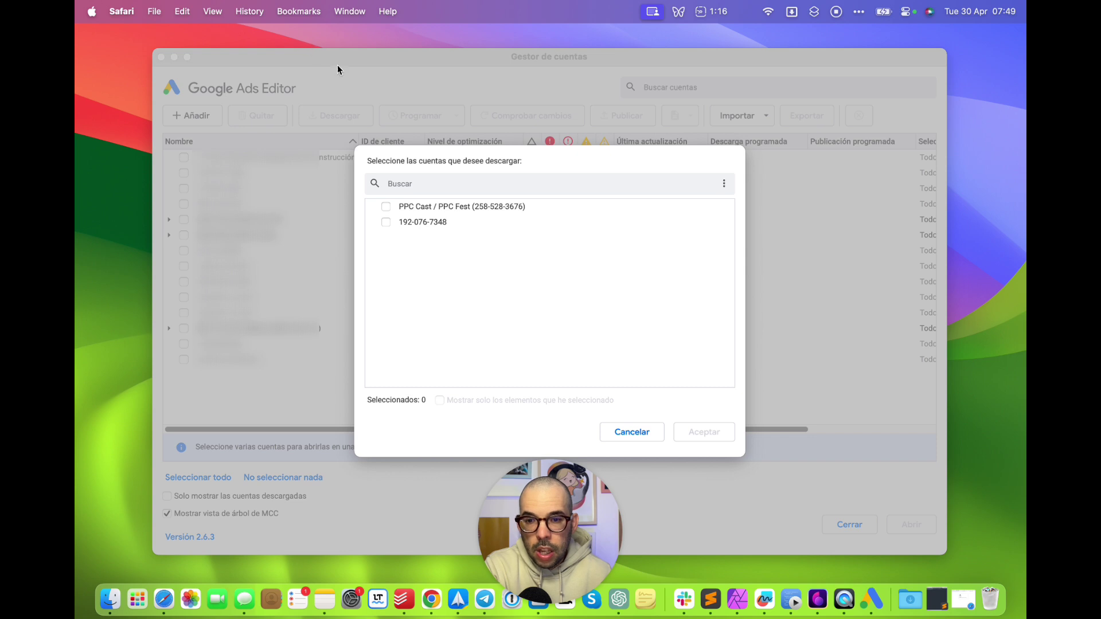
Step: Choose only the PPC Cast / PPC Fest account for download and confirm the account selection
click(459, 207)
click(443, 221)
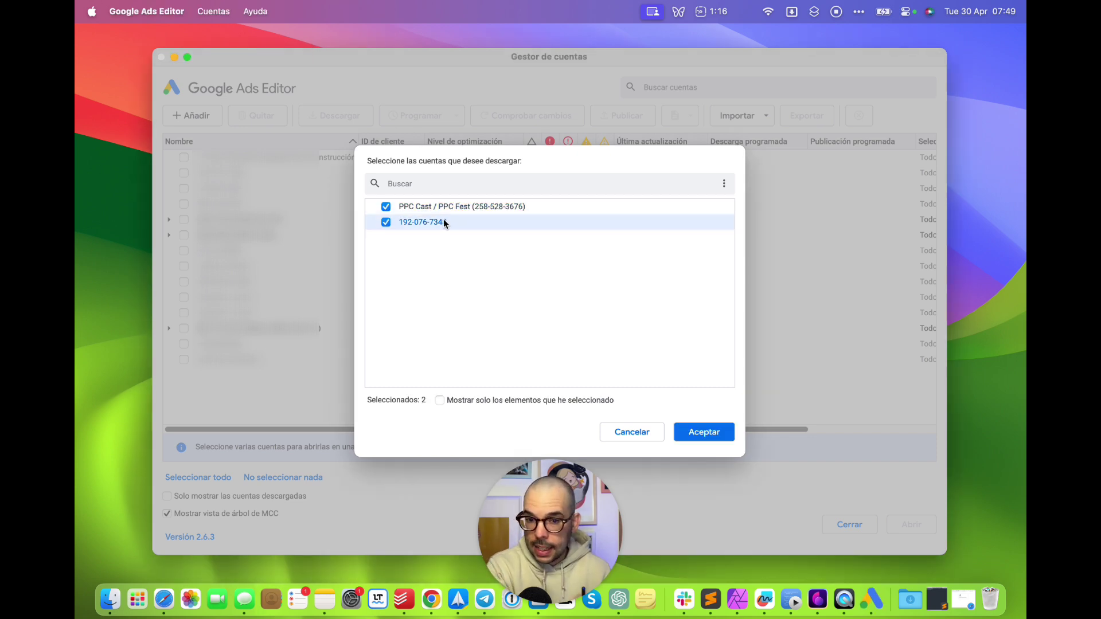
click(444, 223)
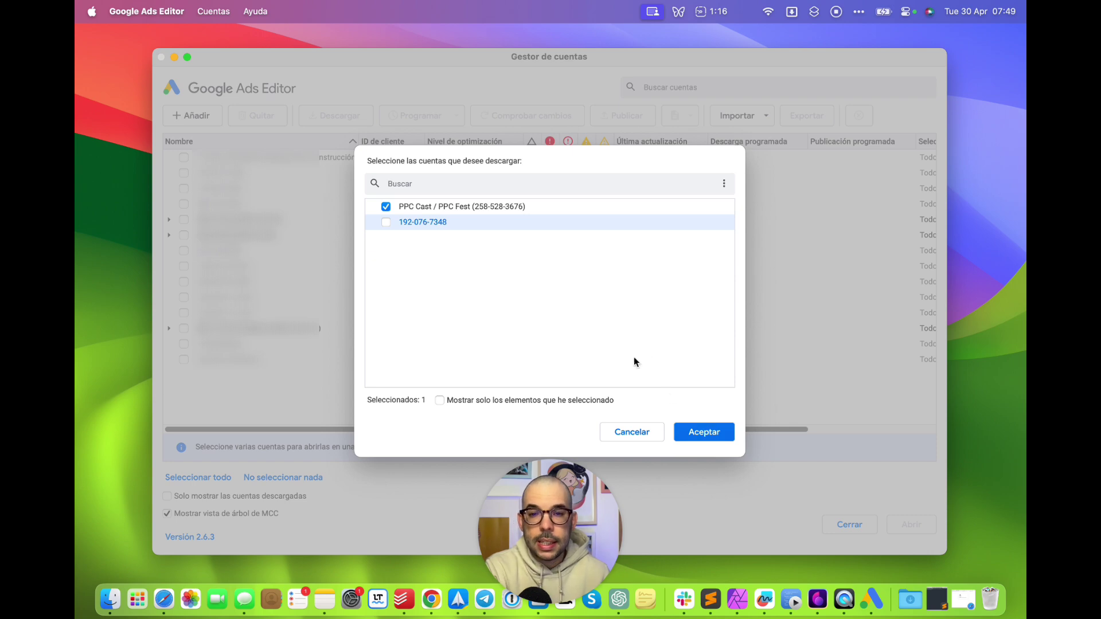
click(583, 210)
click(518, 208)
click(697, 434)
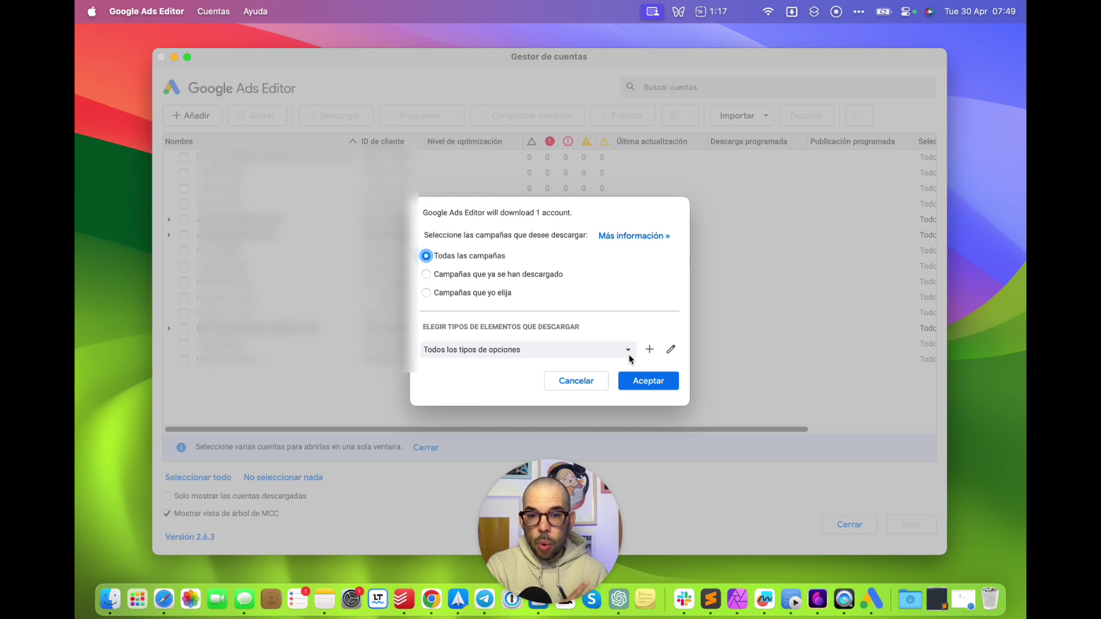
Step: Switch the download to self-chosen campaigns and try to bulk-select the active ones
click(477, 295)
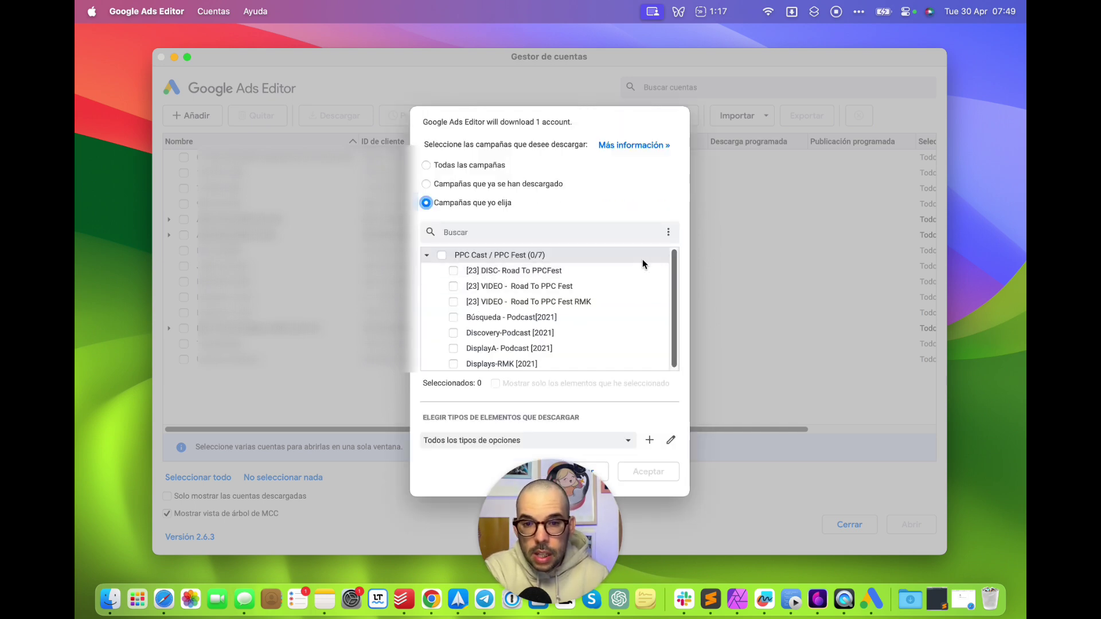
click(670, 233)
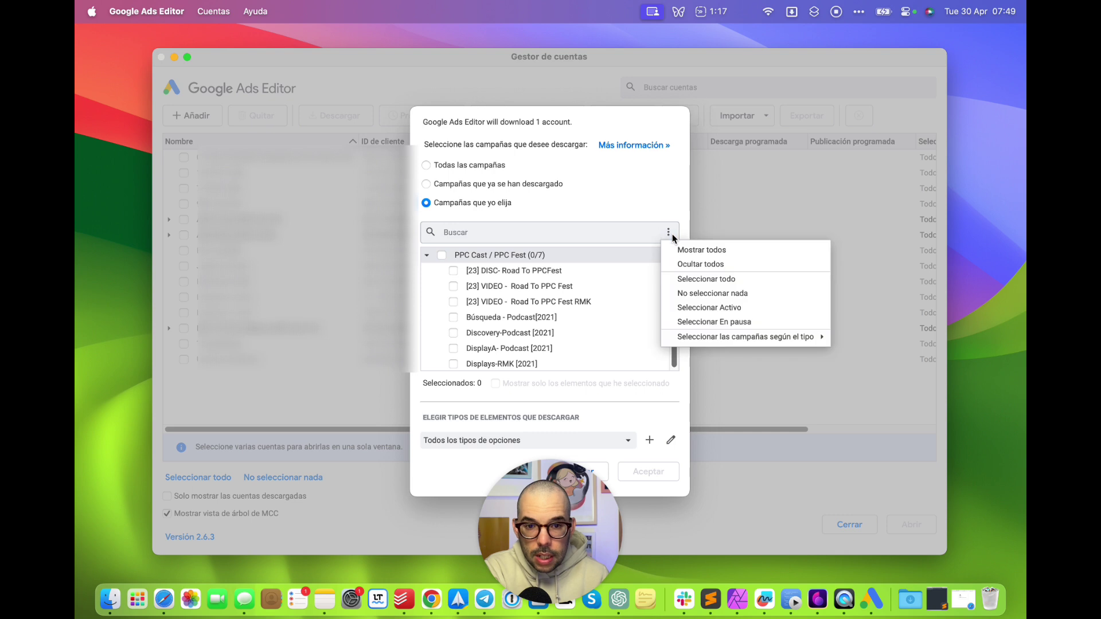
click(692, 307)
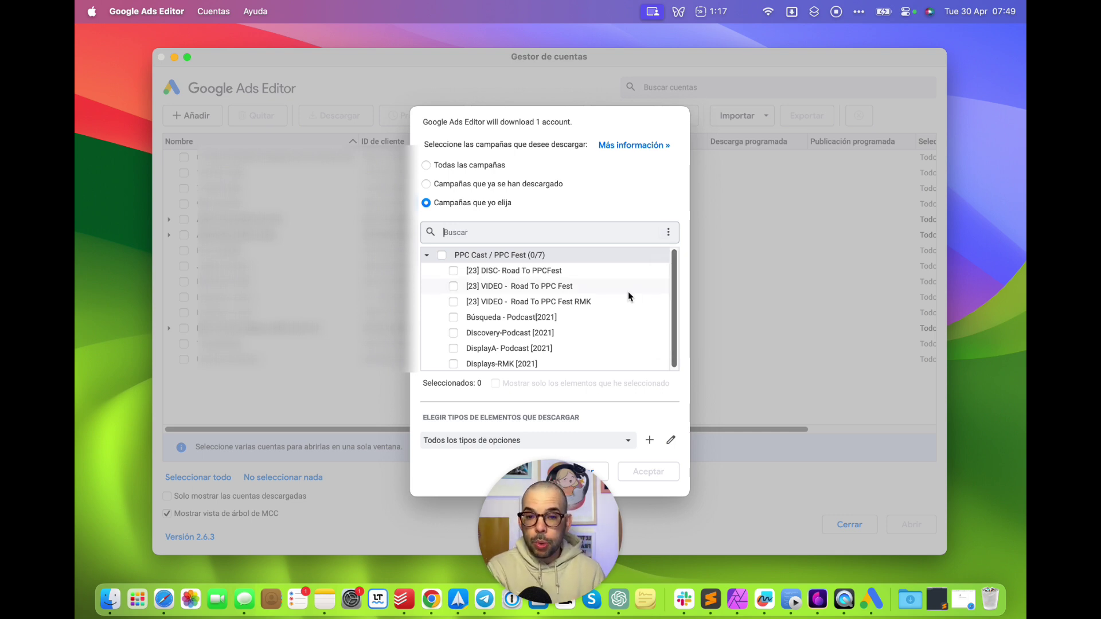
click(669, 234)
click(620, 205)
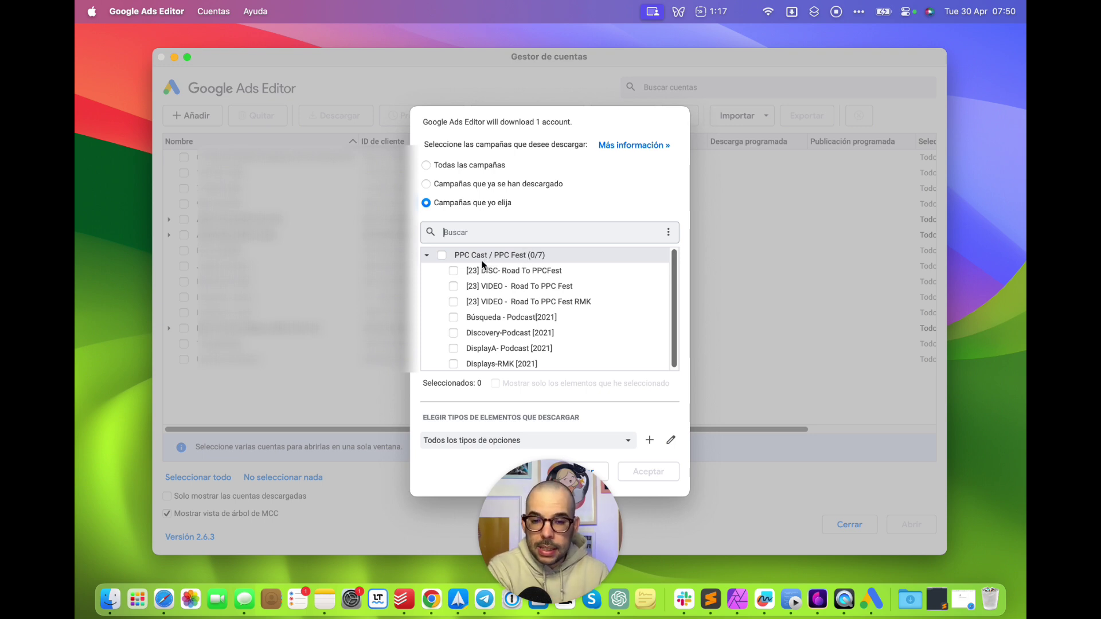
Step: Mark individual campaigns of PPC Cast / PPC Fest for download, and extend the selection to all of the account's campaigns
click(452, 271)
click(453, 317)
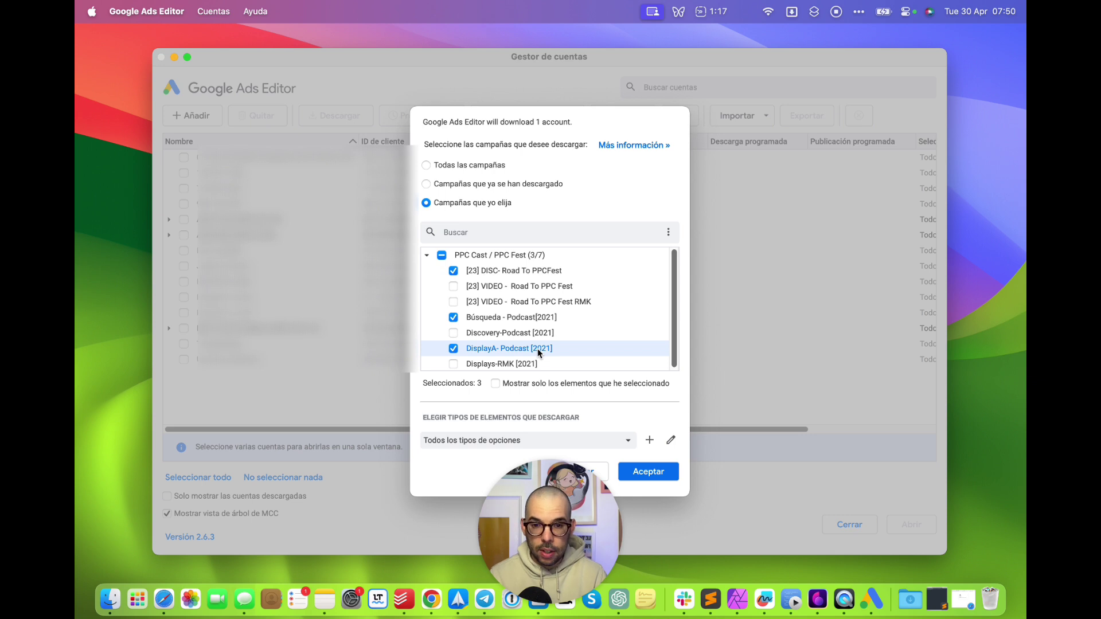
click(479, 273)
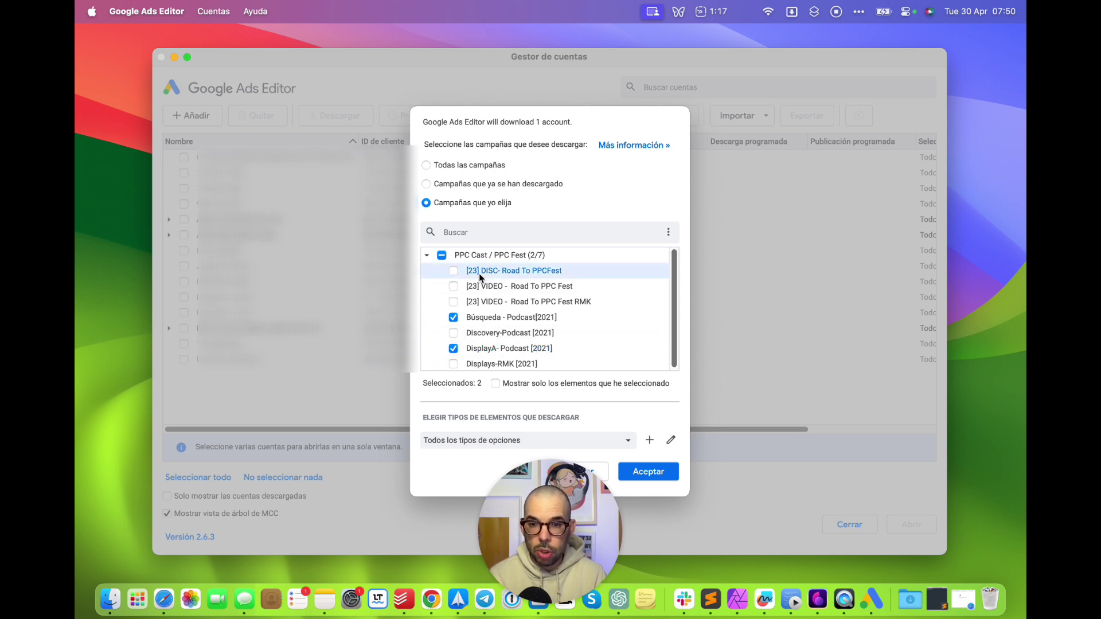
click(472, 283)
click(473, 272)
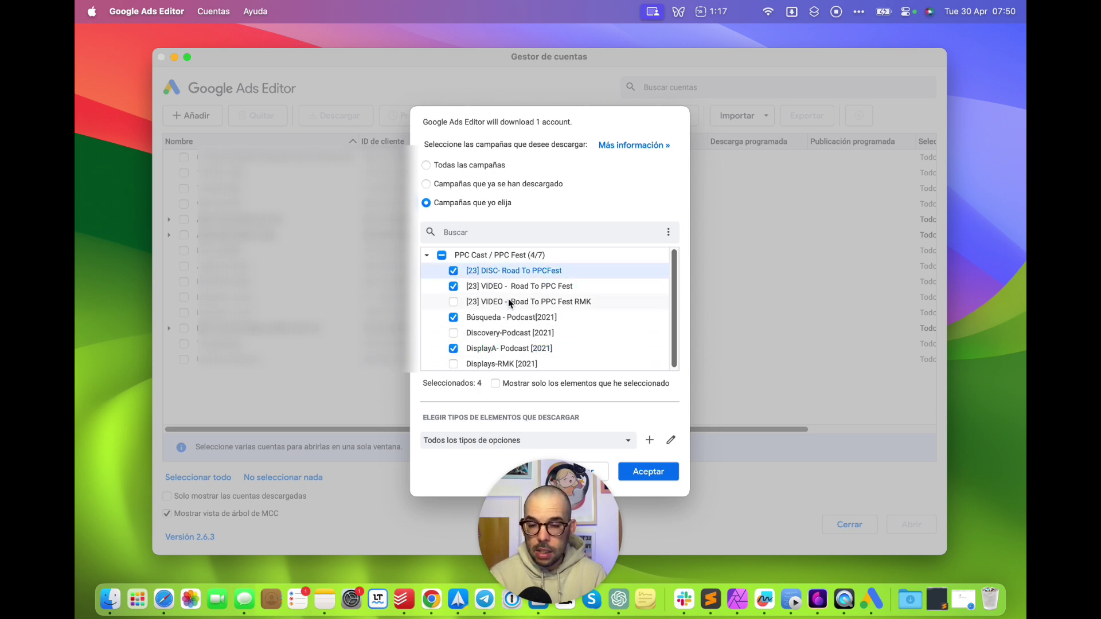
click(441, 255)
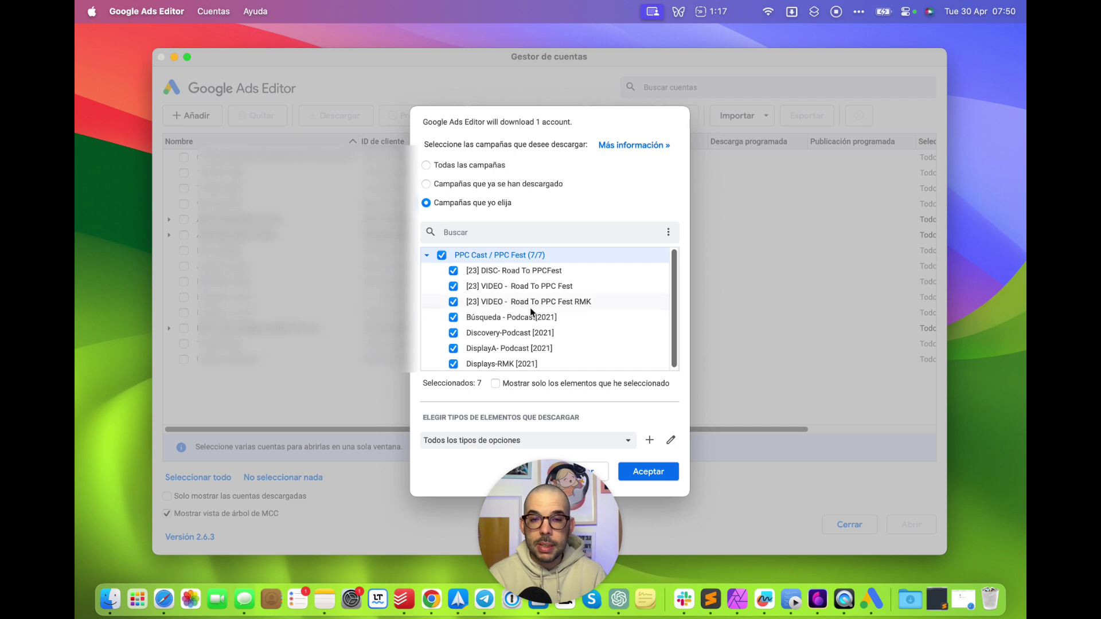
Step: Set the download to all campaigns with every element type and download the PPC Cast / PPC Fest account
click(533, 184)
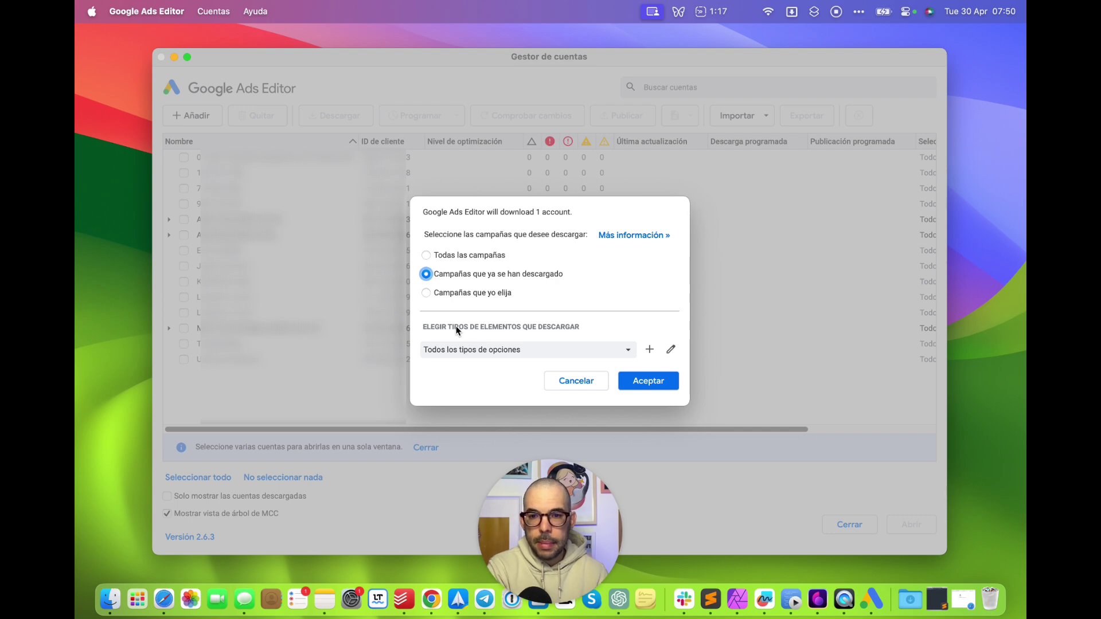
click(495, 255)
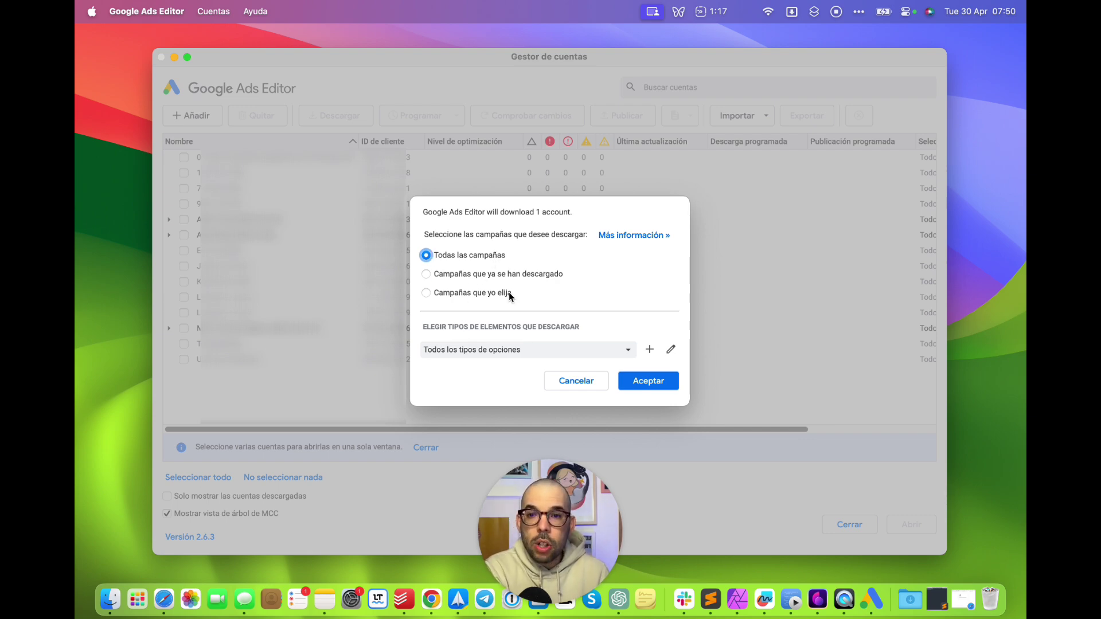
click(642, 381)
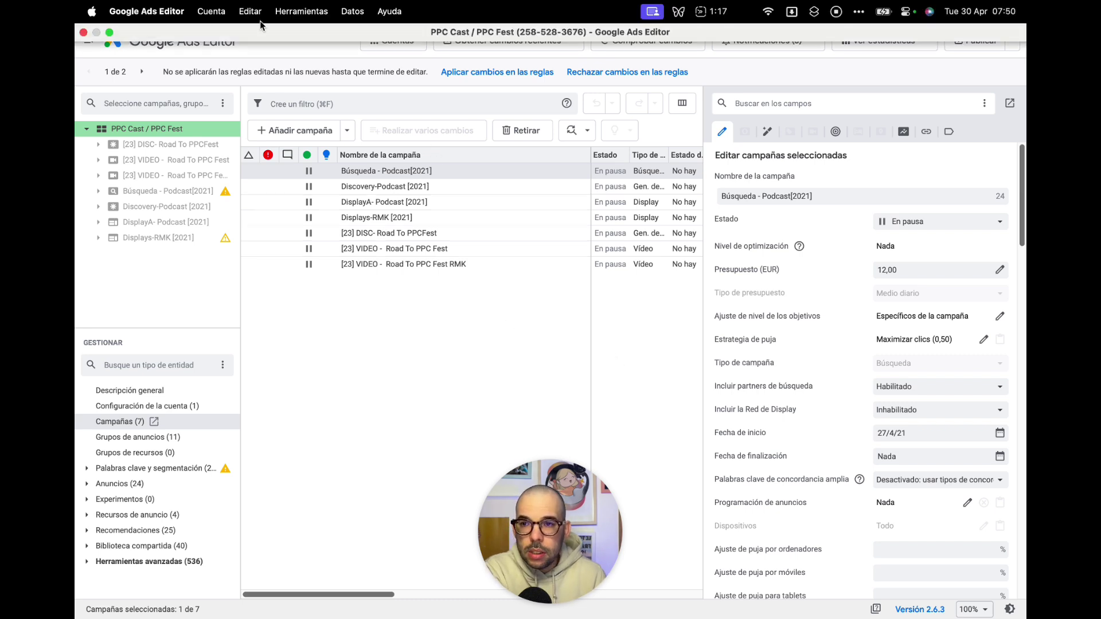
Step: Close the PPC Cast / PPC Fest account window and remove the first listed account from the account manager
key(super+w)
click(169, 199)
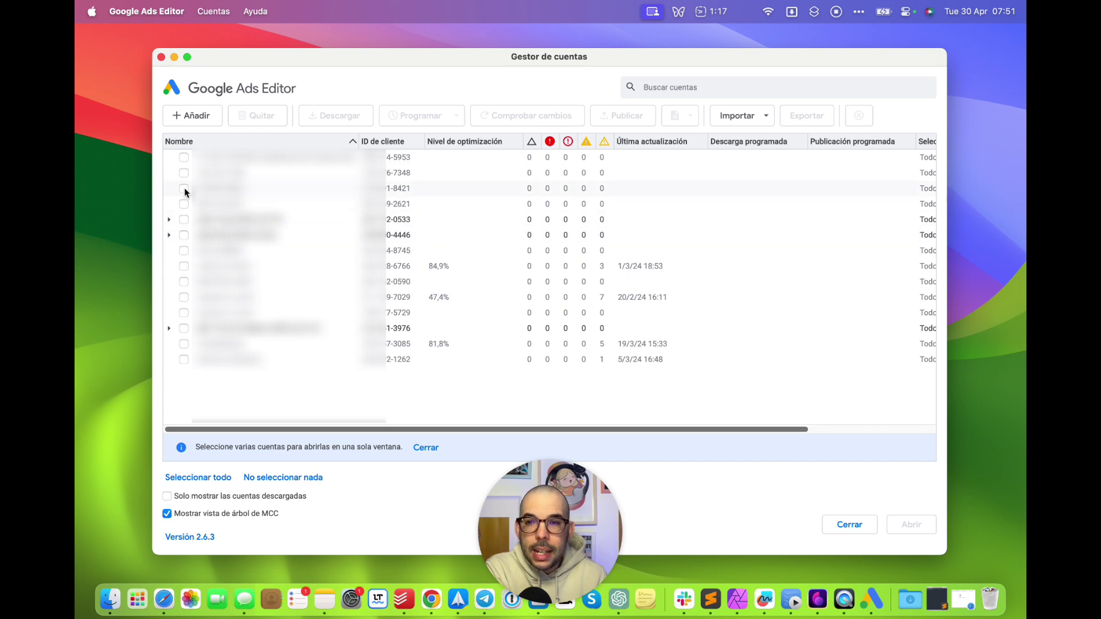
click(184, 160)
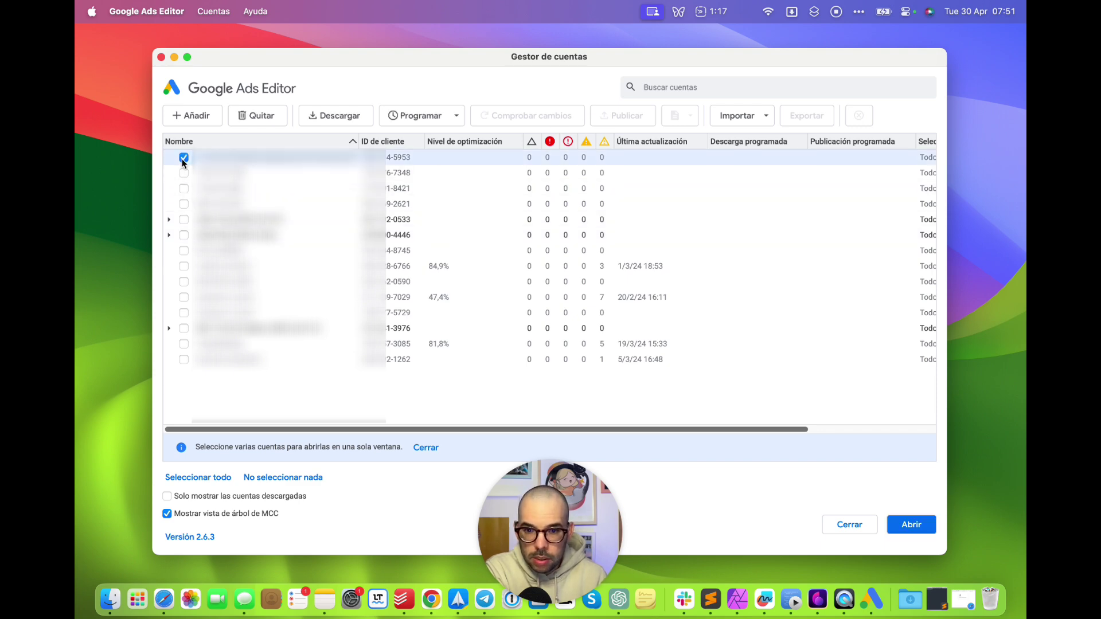
click(274, 115)
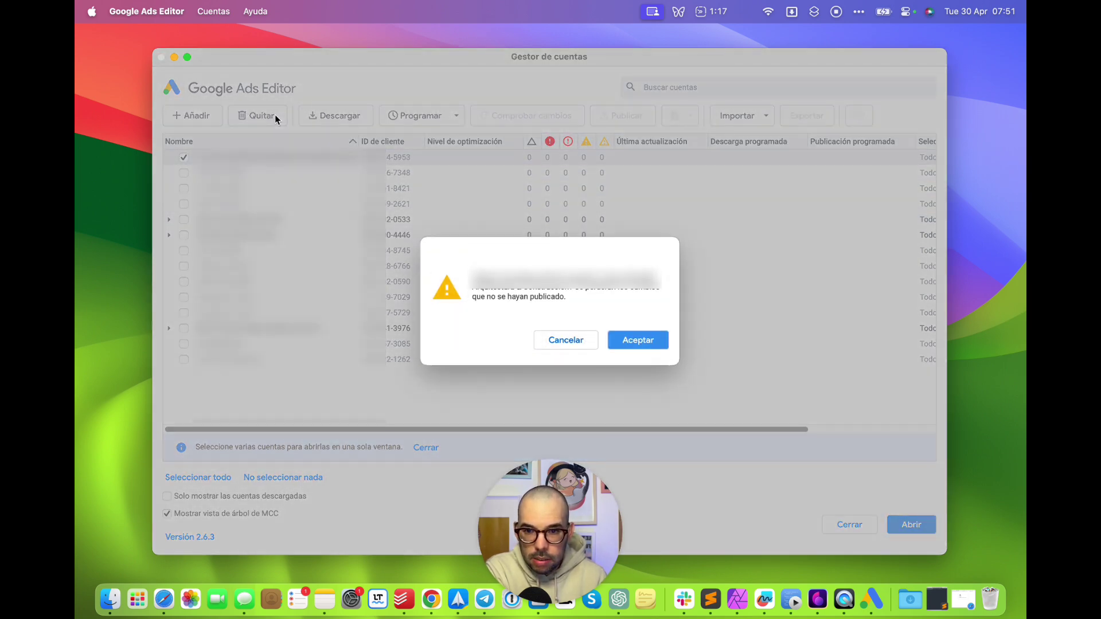
click(632, 346)
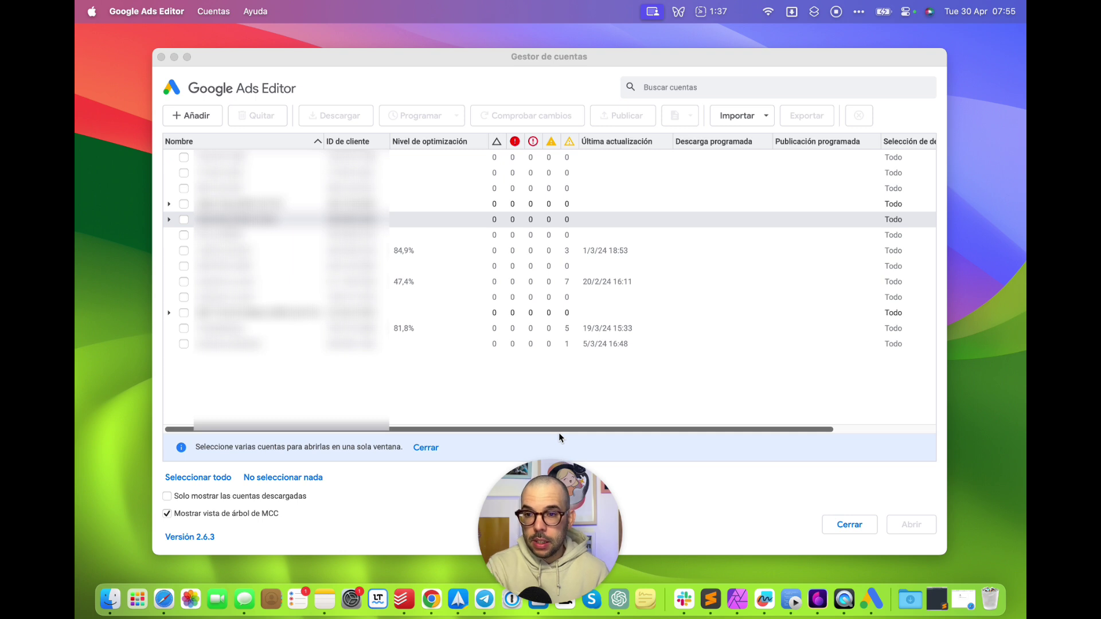
Step: Open together the second manager account's first child account and the first manager account's child last updated 30/4/24 07:34
click(169, 219)
click(194, 235)
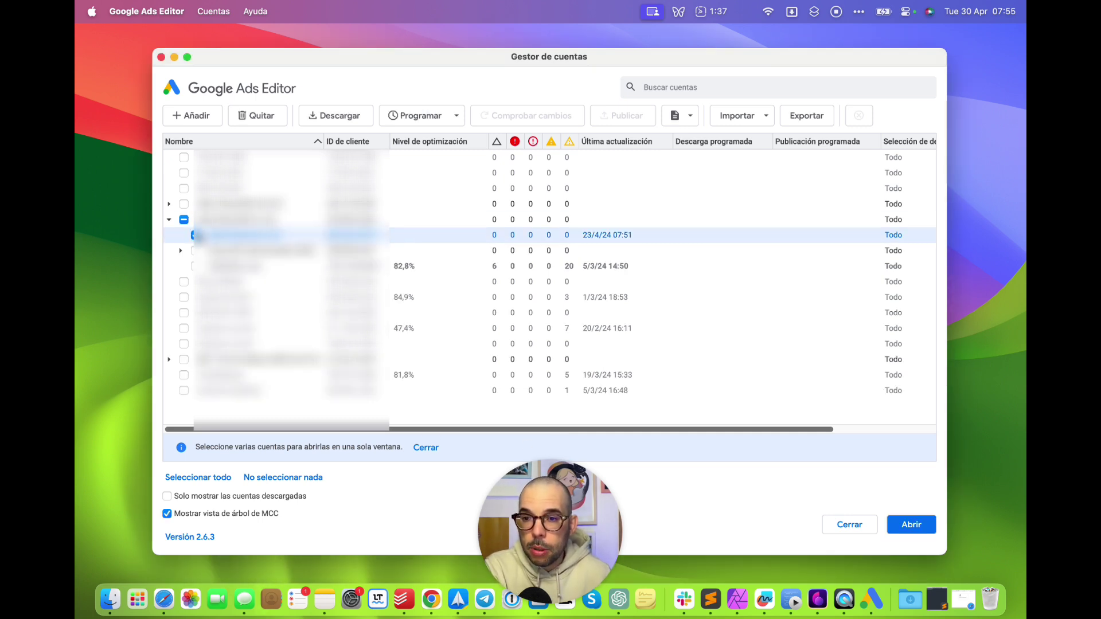
click(173, 204)
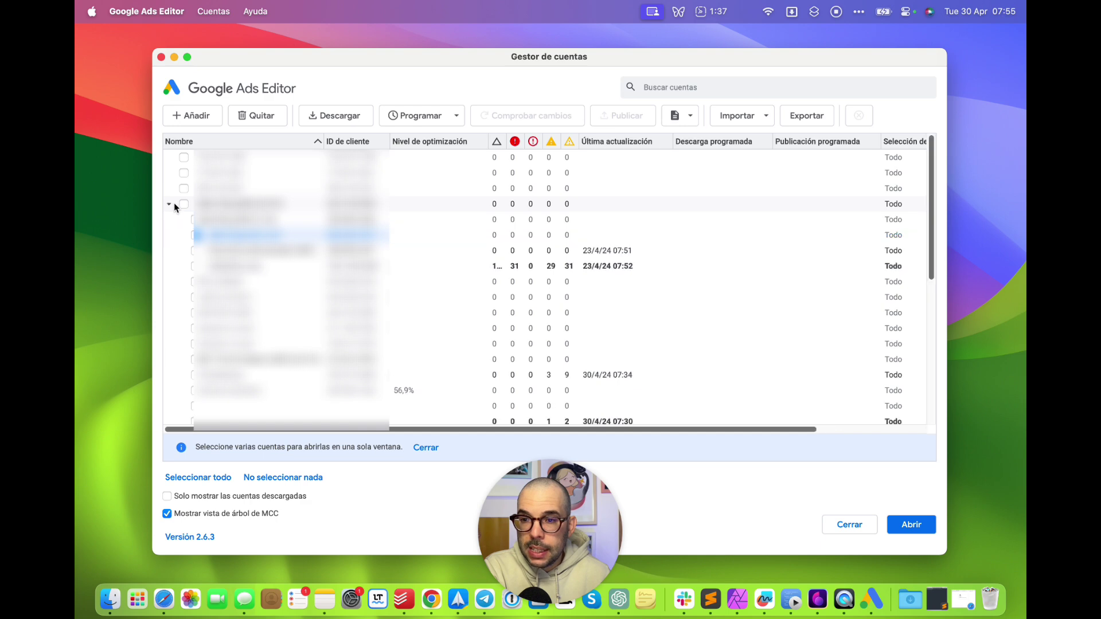
click(200, 376)
click(195, 375)
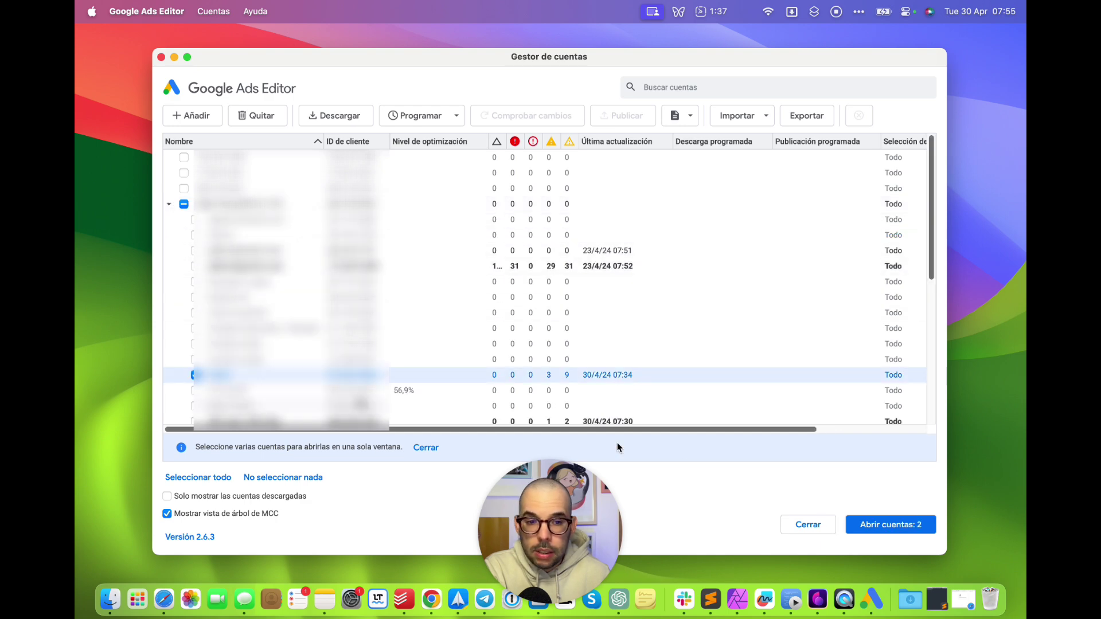
click(890, 526)
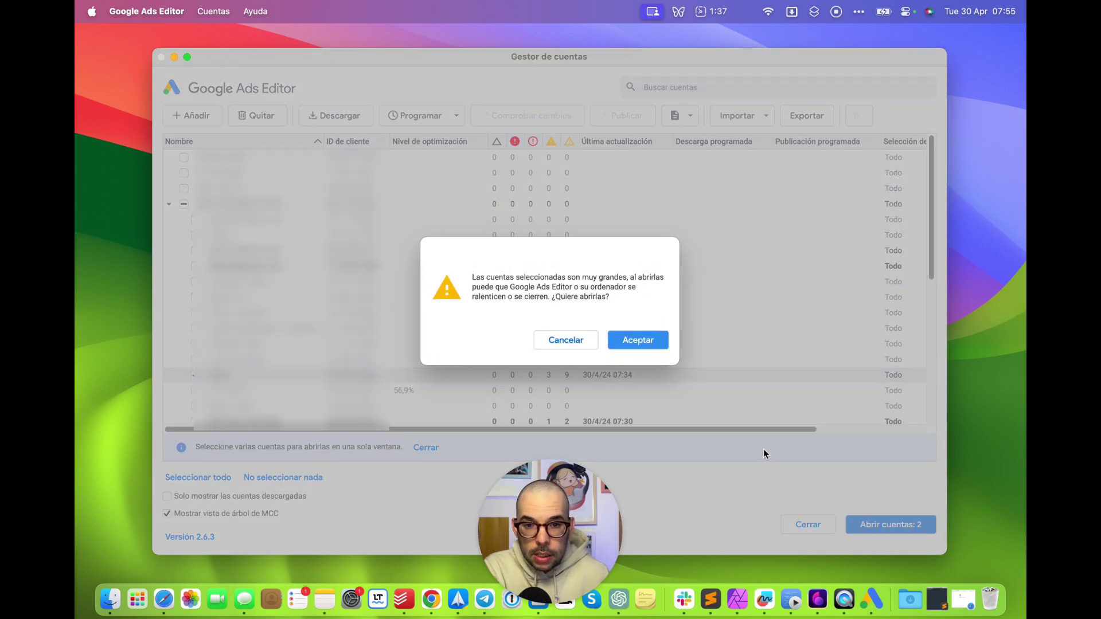
click(648, 341)
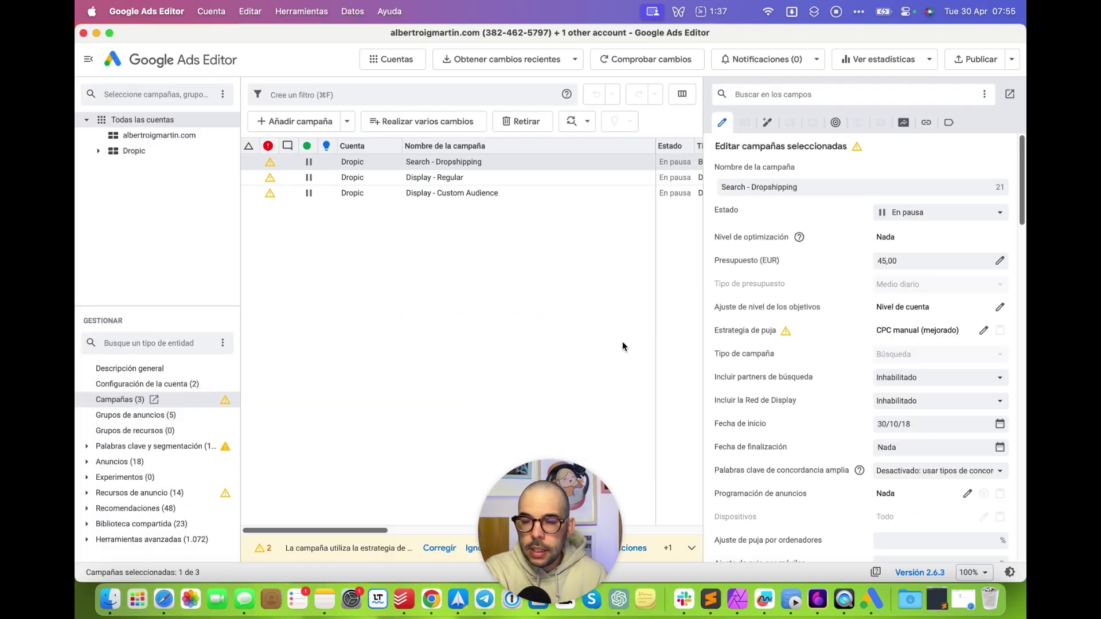
Step: Switch between the two opened accounts, examine the campaigns of Dropic, and close the multi-account window
click(137, 138)
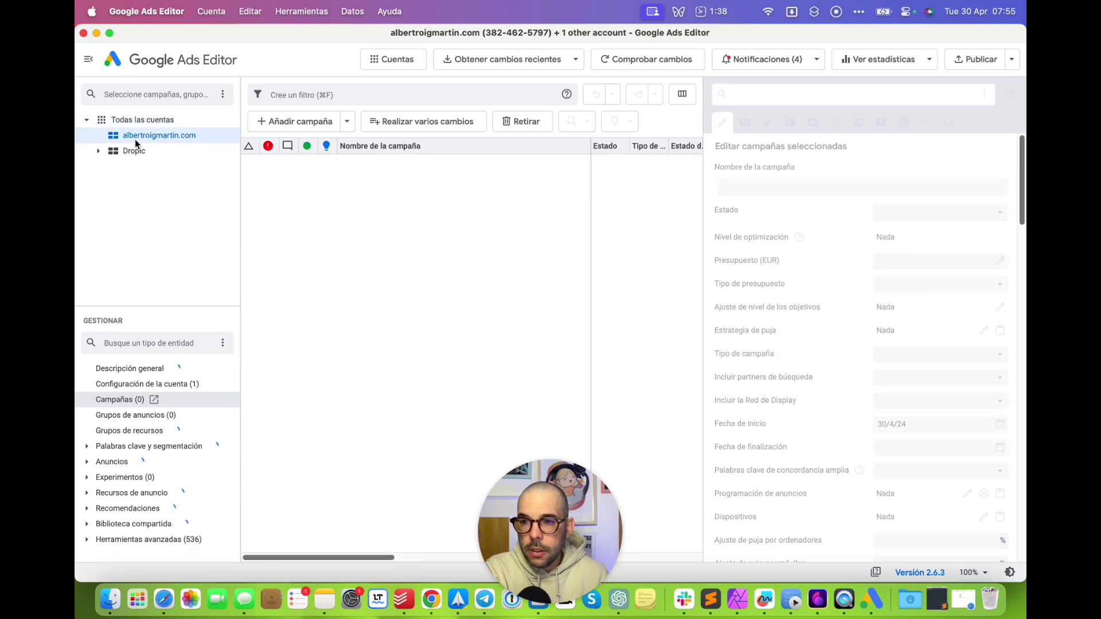
click(134, 150)
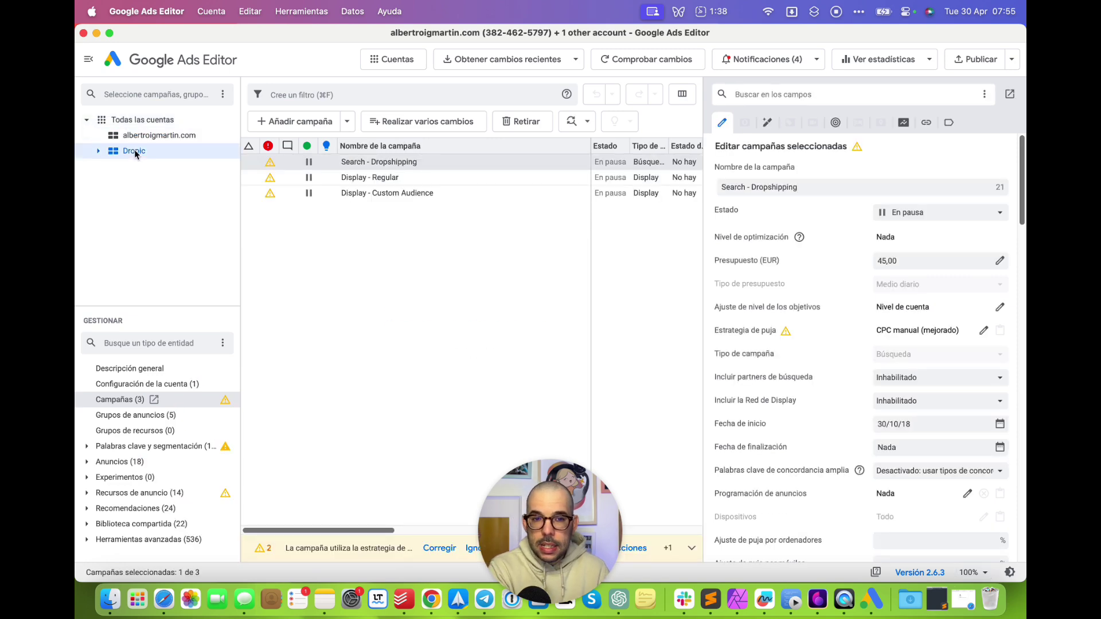
click(98, 151)
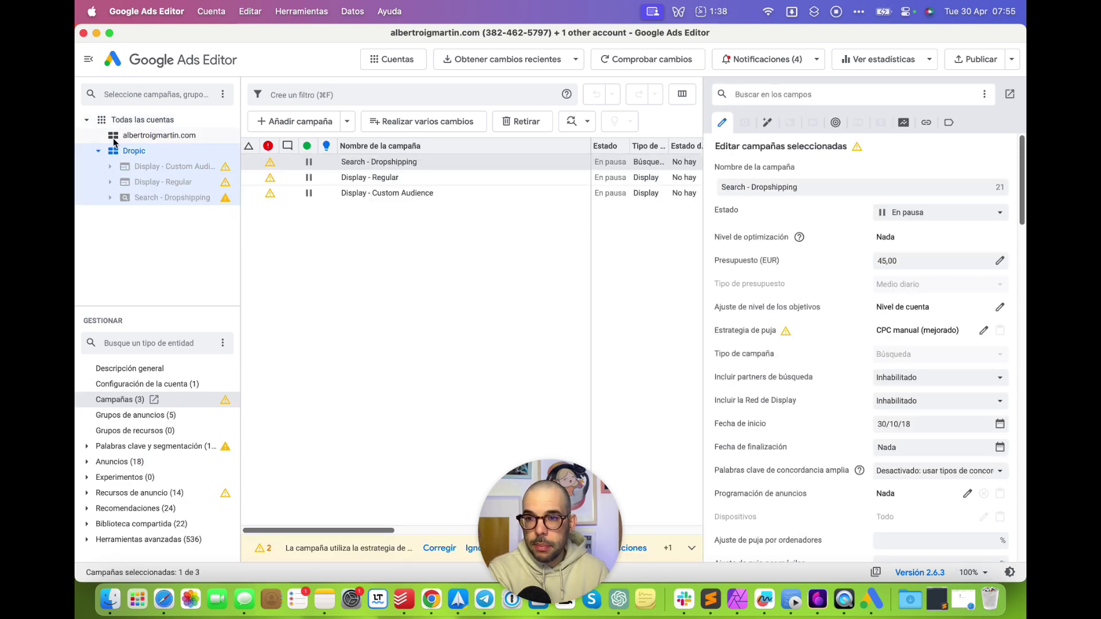
click(113, 139)
click(120, 150)
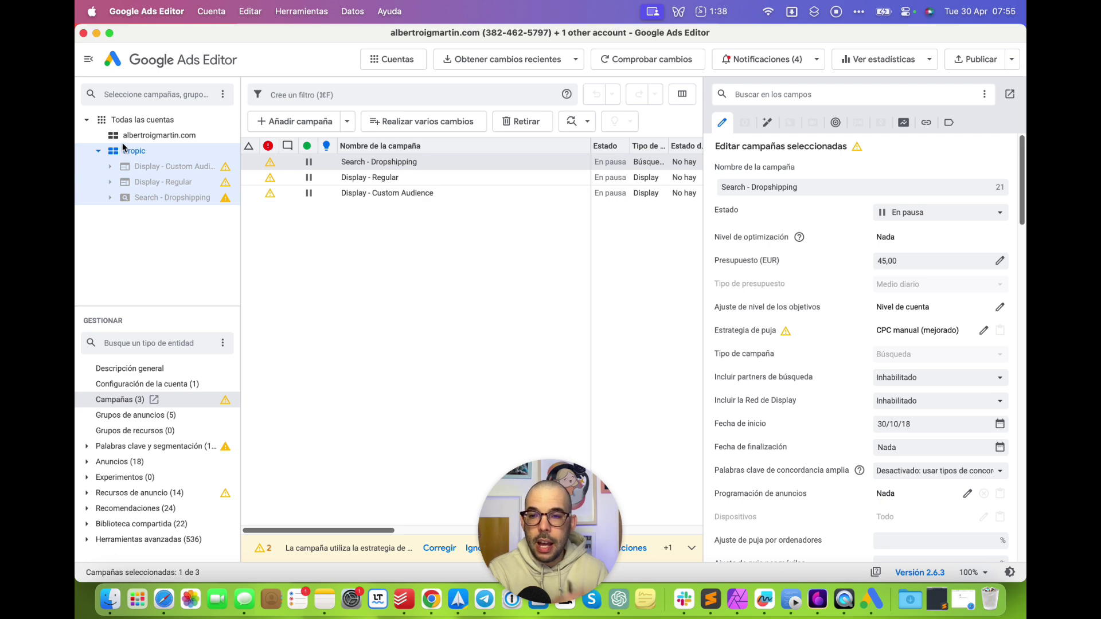
click(84, 33)
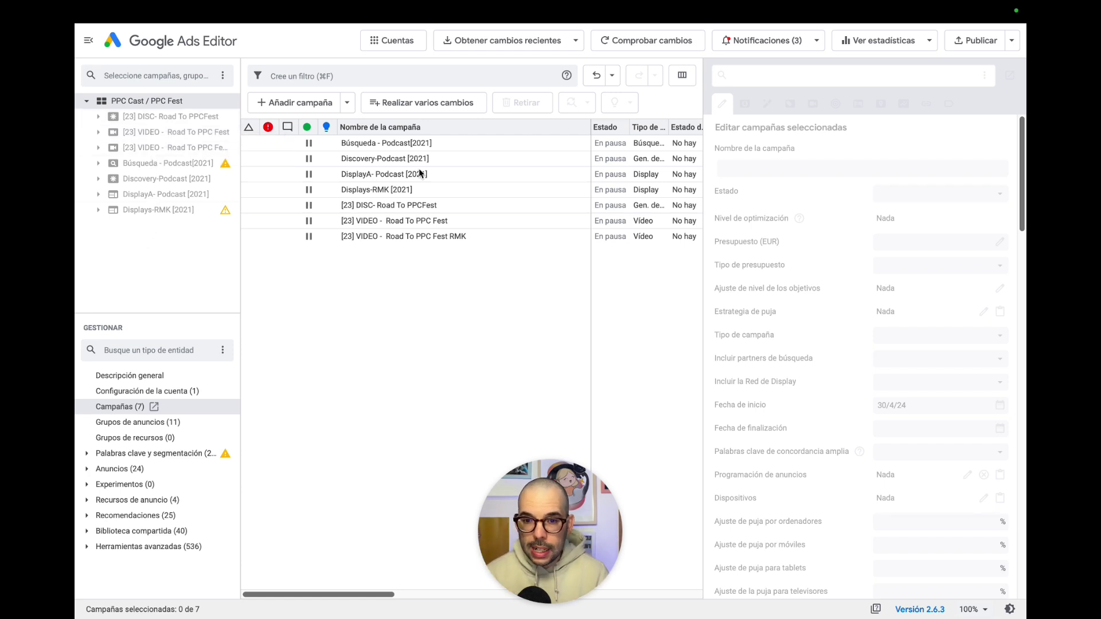
Step: View the campaigns [23] VIDEO - Road To PPC Fest, Discovery-Podcast [2021] and Displays-RMK [2021] together, and return to the whole account
click(165, 135)
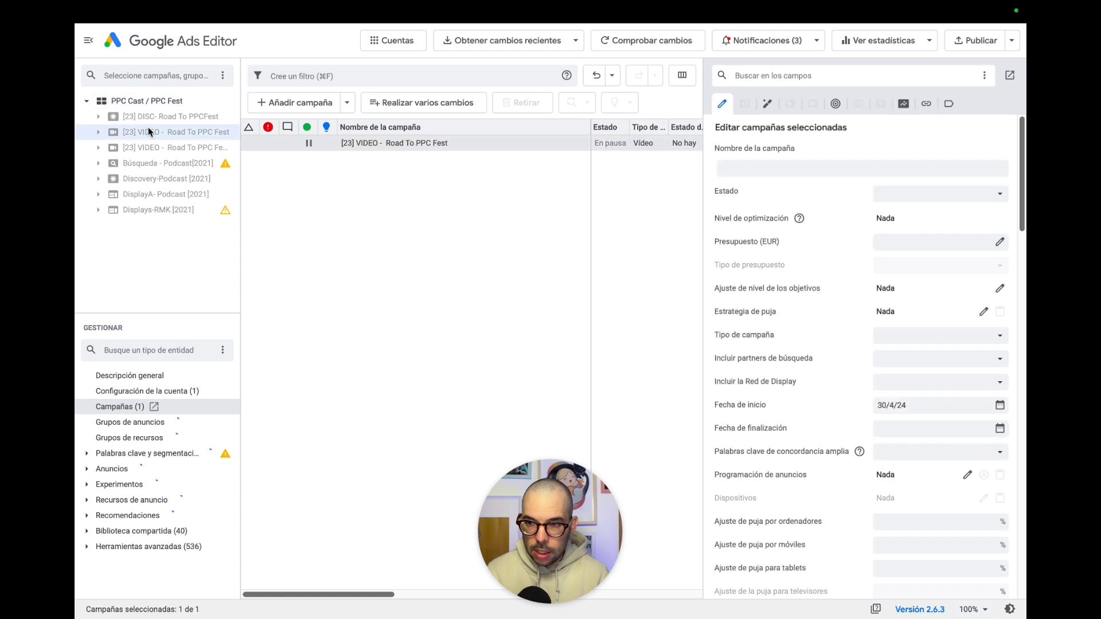
super+click(175, 174)
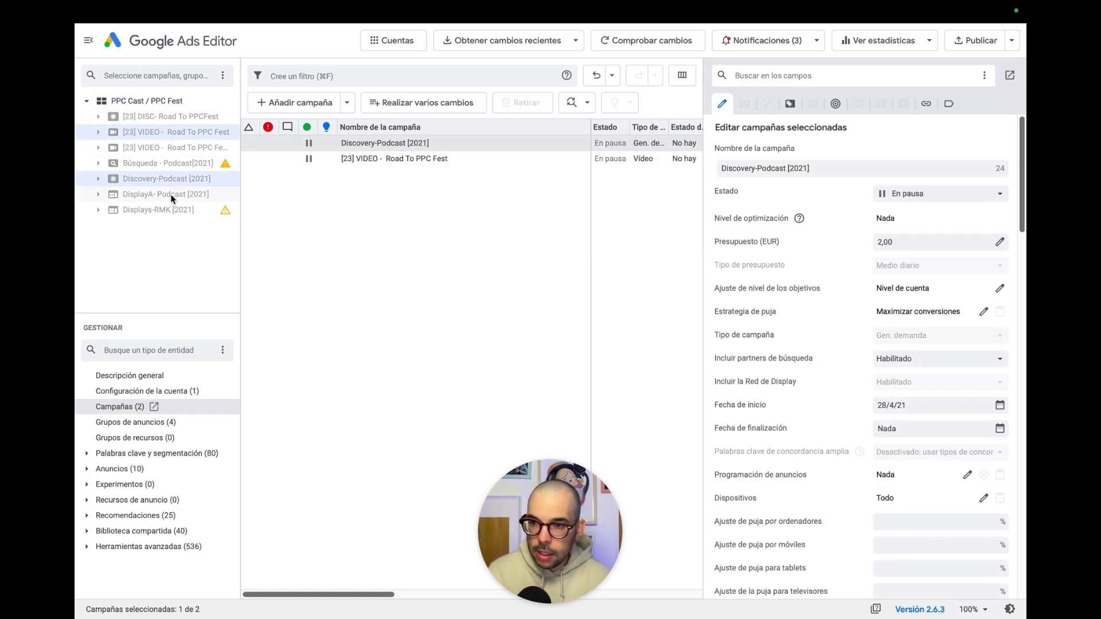
super+click(164, 208)
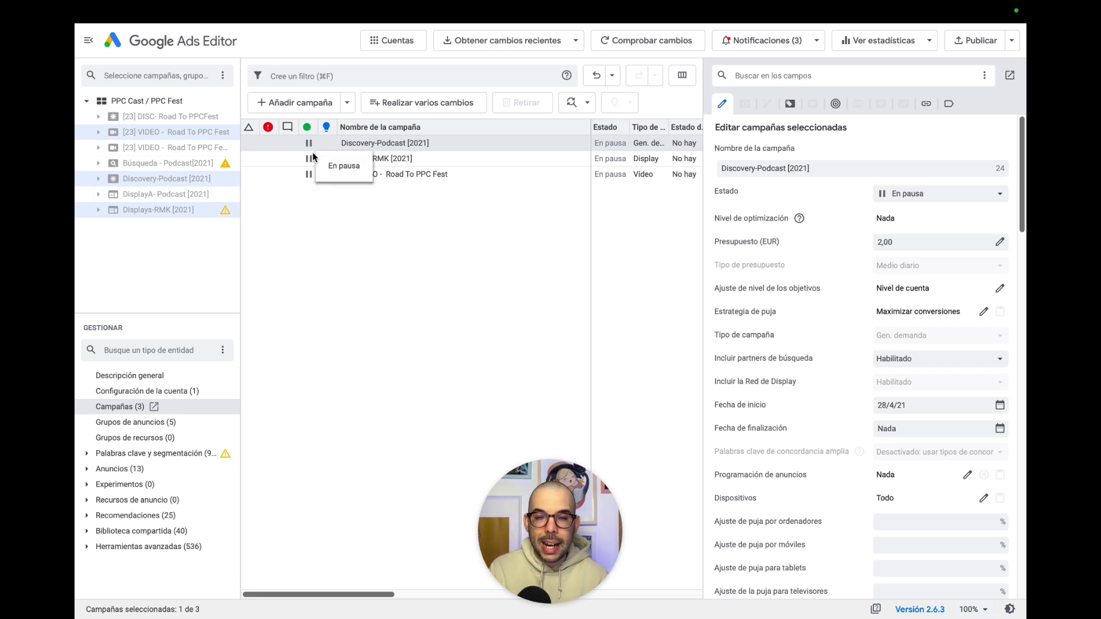
click(143, 101)
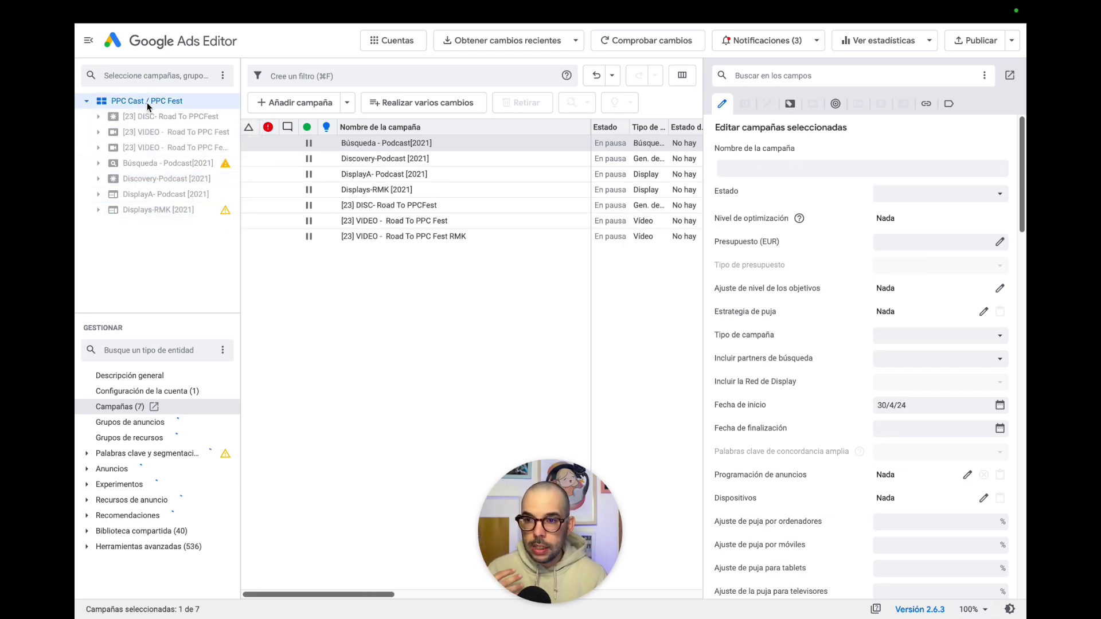
Step: View [23] VIDEO - Road To PPC Fest, Búsqueda - Podcast[2021] and Displays-RMK [2021] together, and go back to the whole account
click(150, 133)
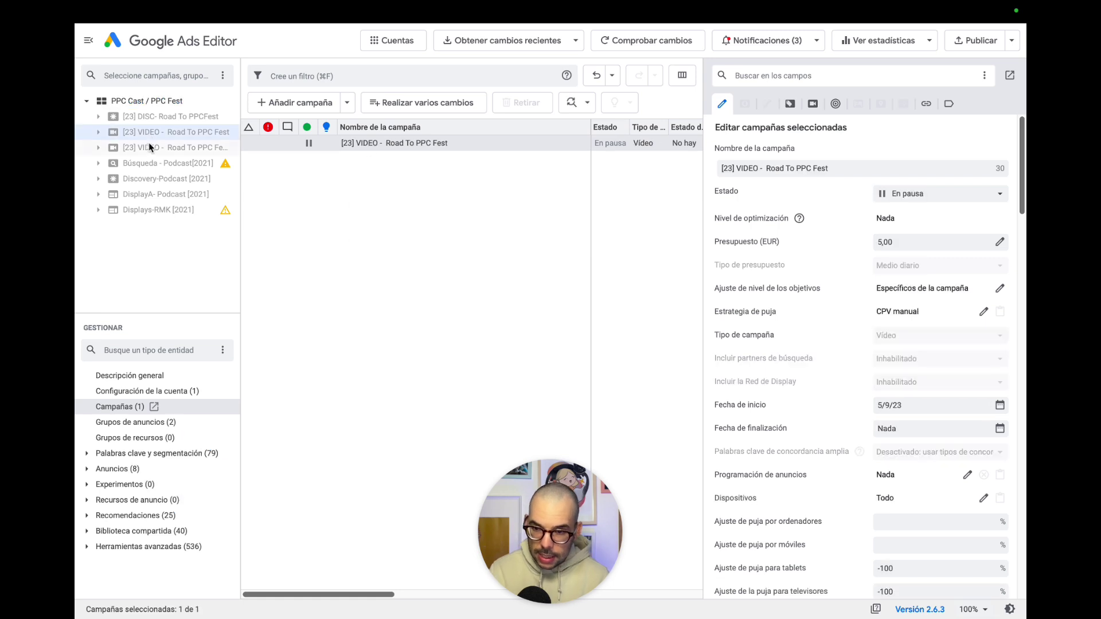
super+click(147, 163)
super+click(145, 210)
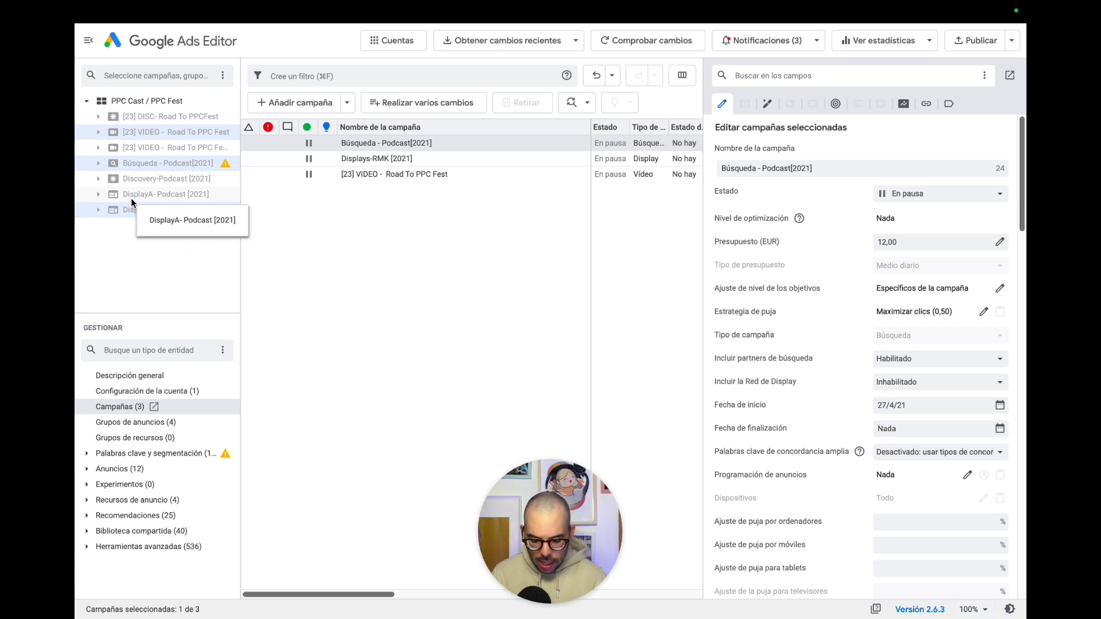
click(157, 102)
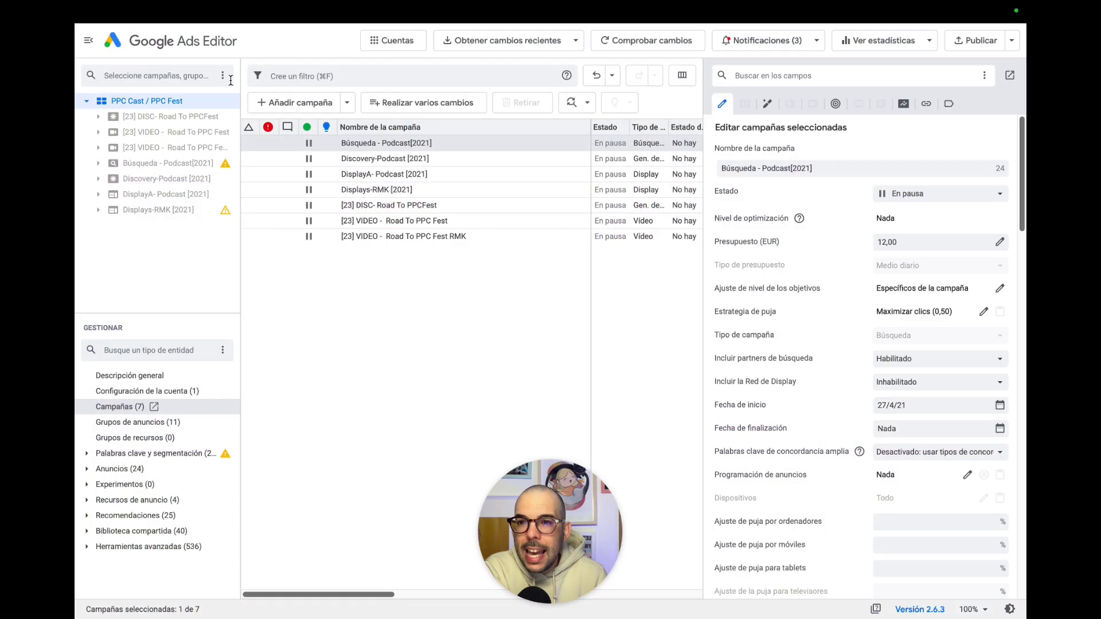
Step: Filter the campaign tree by status to enabled campaigns, and include paused campaigns as well
click(223, 76)
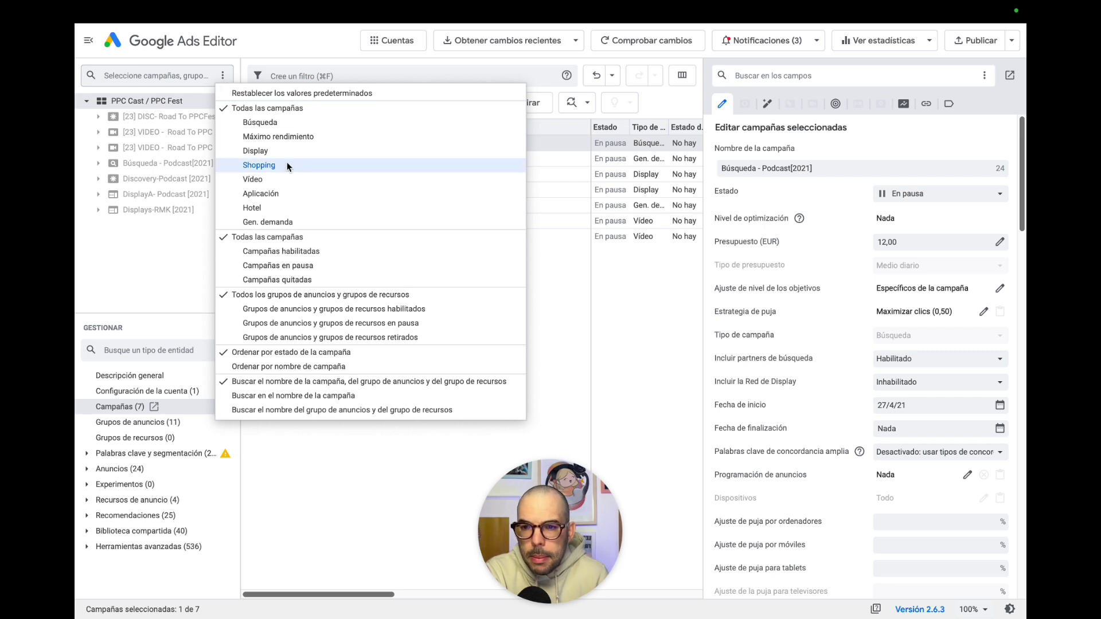
click(288, 251)
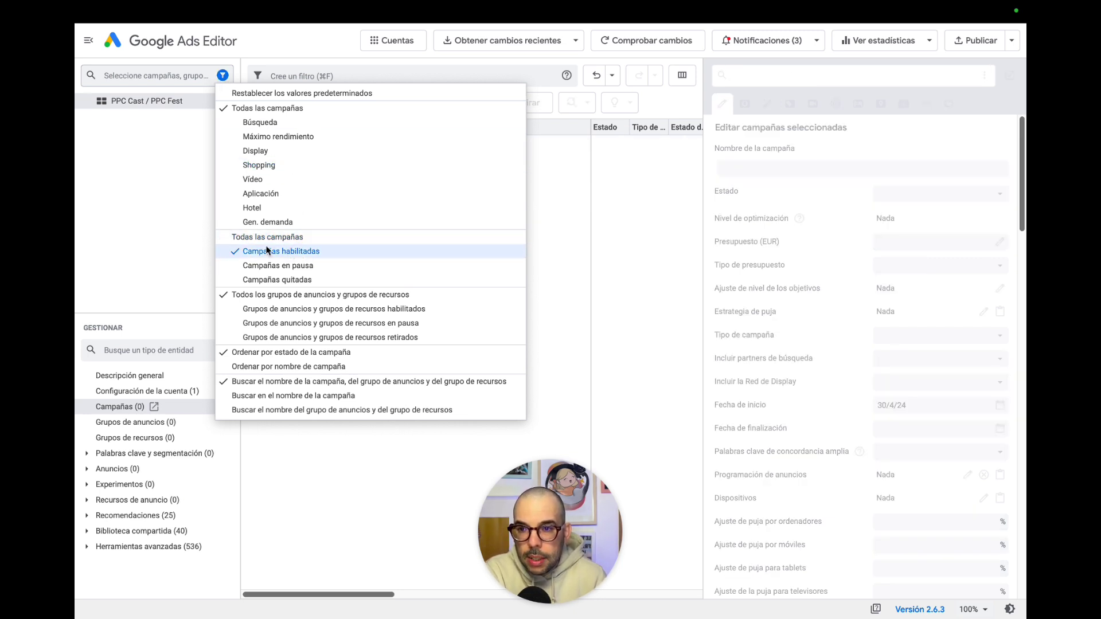
click(129, 183)
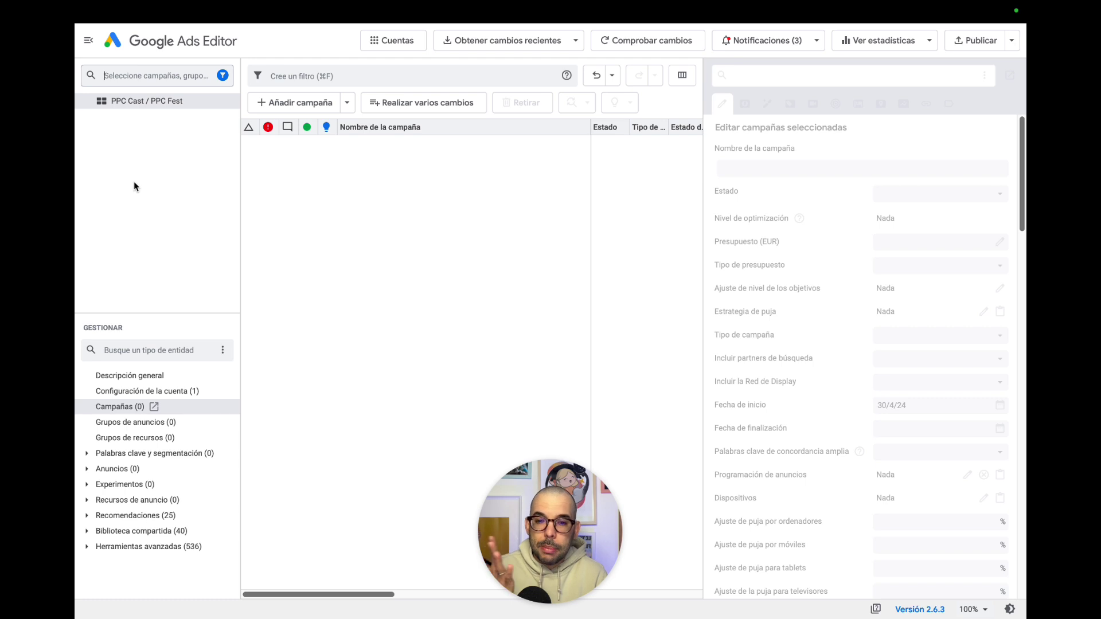
click(223, 75)
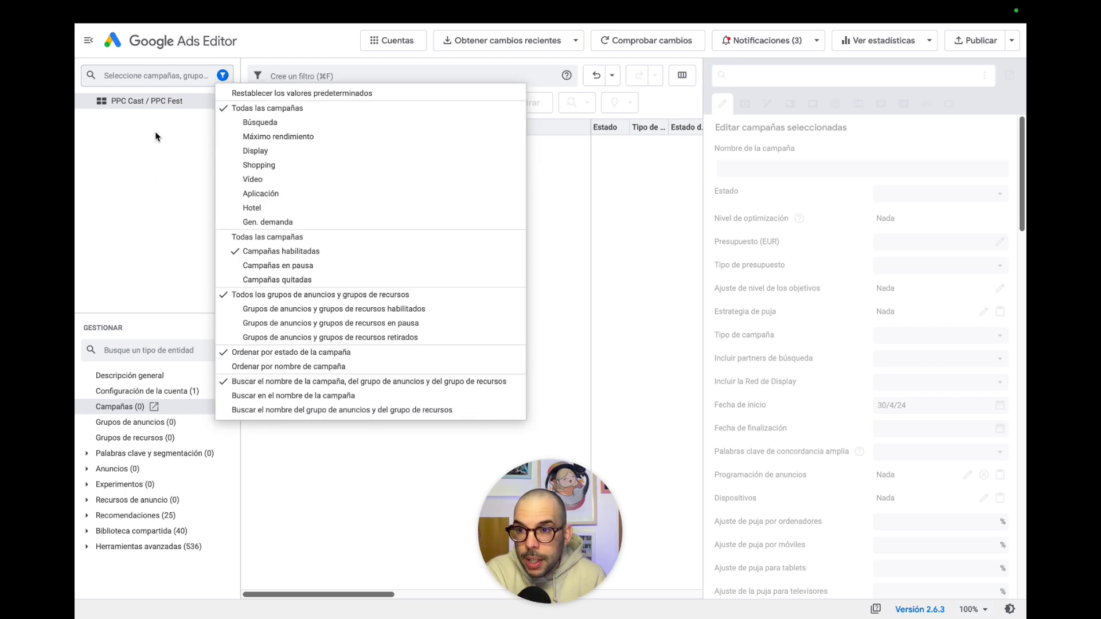
click(274, 266)
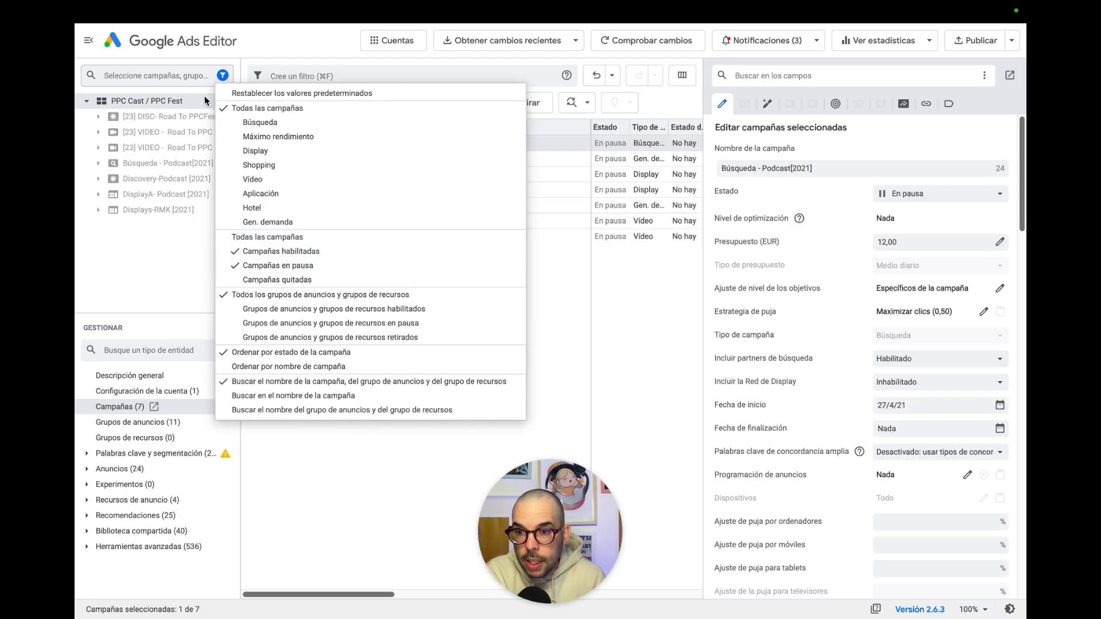
Step: Limit the campaign tree to the types Máximo rendimiento and Vídeo, and restore the default filter values
click(248, 137)
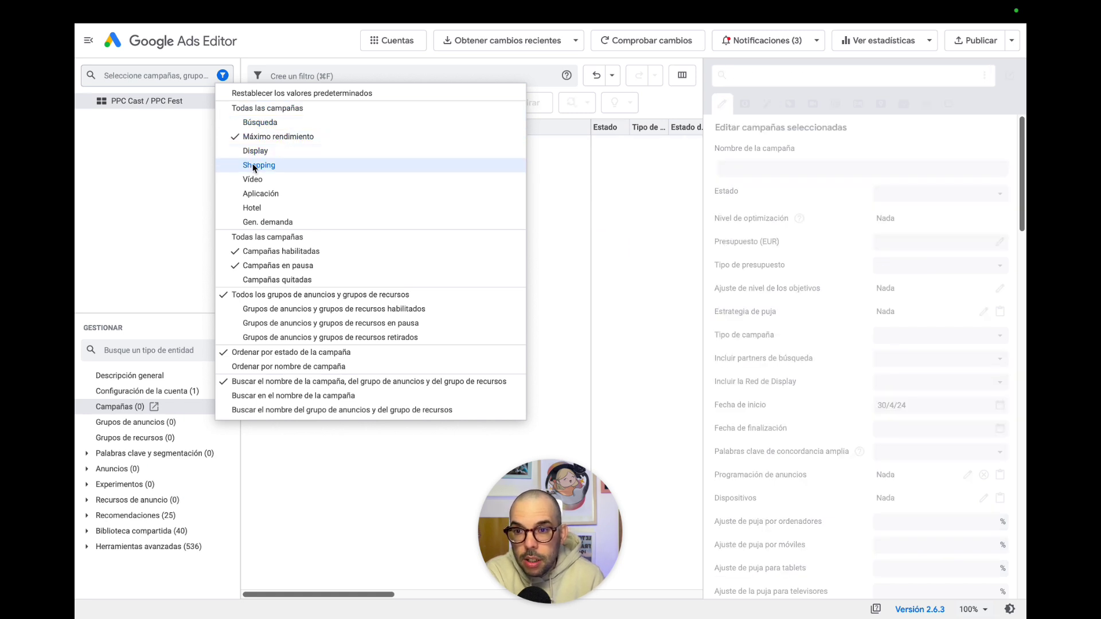
click(252, 179)
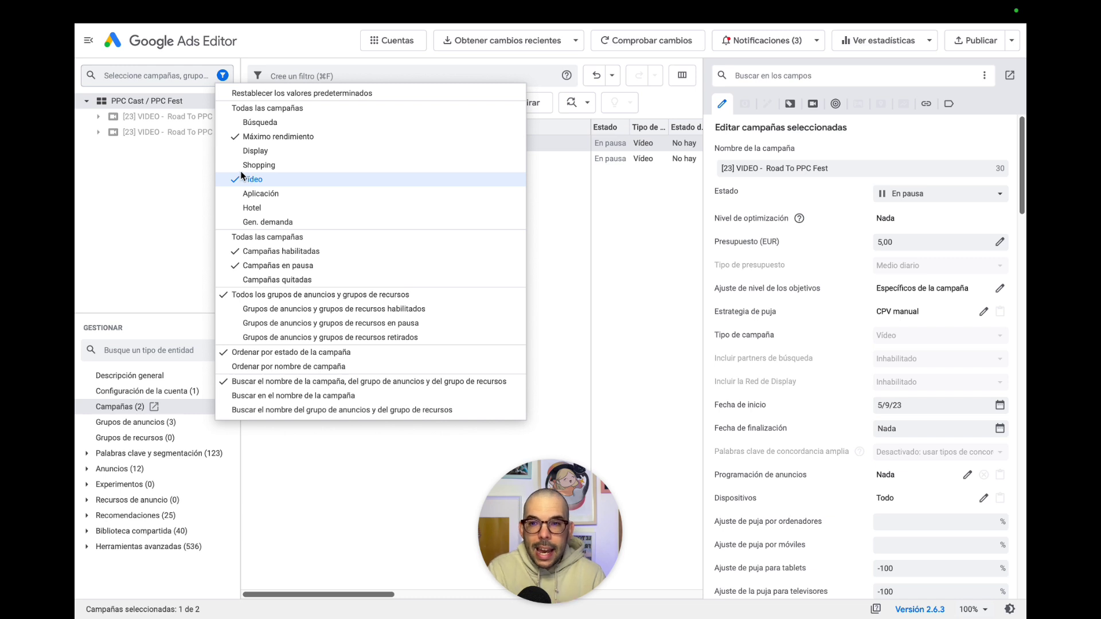
click(235, 90)
click(179, 118)
Step: Select the campaigns [23] VIDEO - Road To PPC Fest, Discovery-Podcast [2021] and Displays-RMK [2021] together in the account tree
click(178, 135)
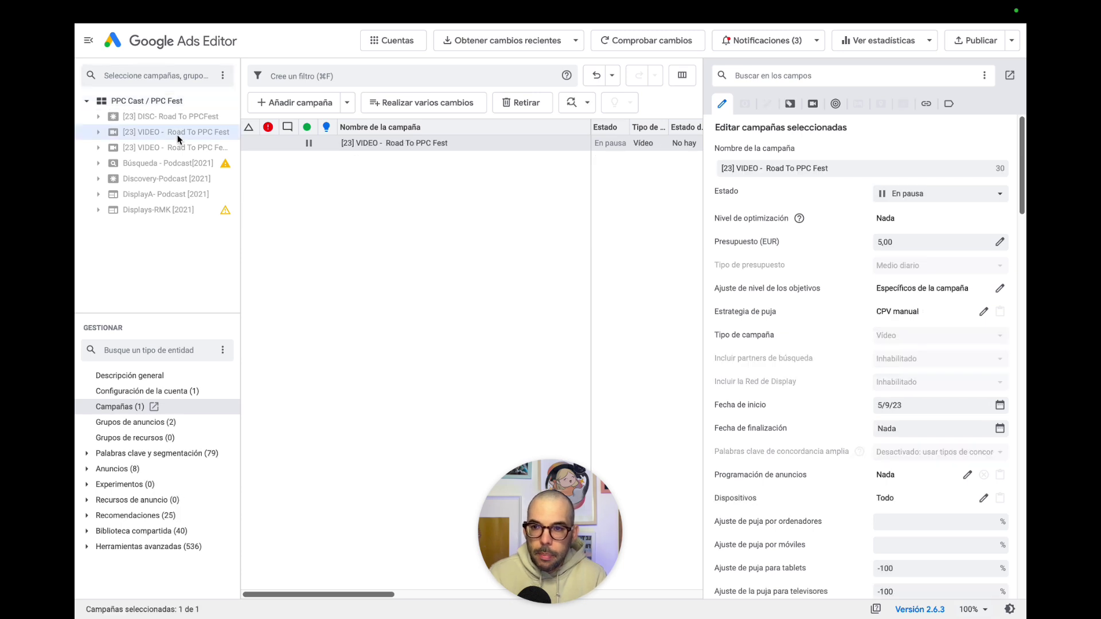
super+click(166, 179)
super+click(167, 209)
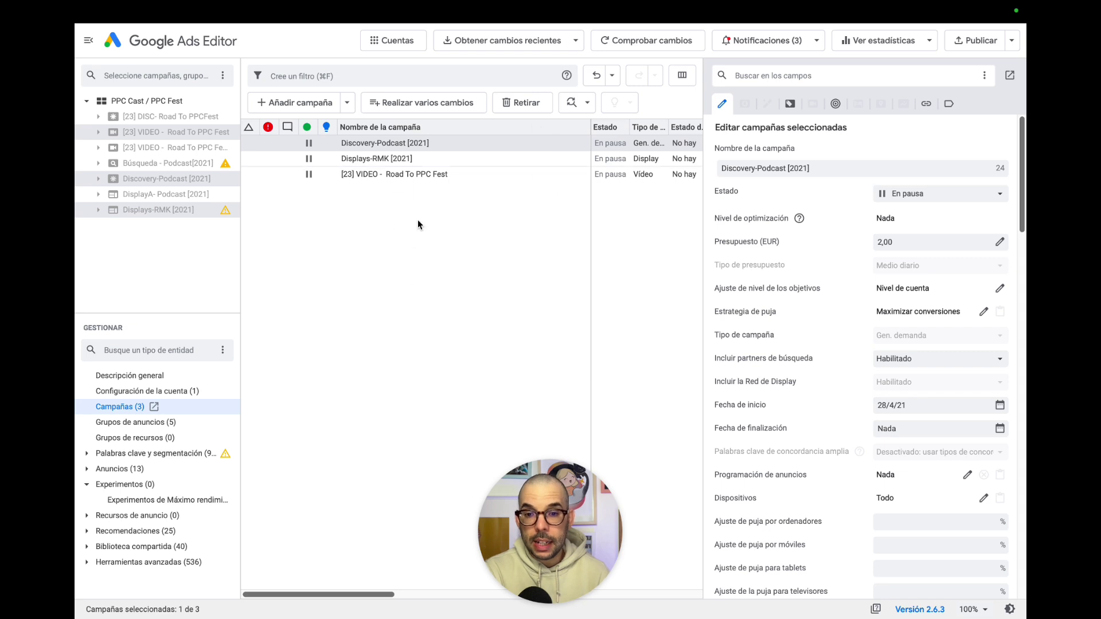
Step: Look through the overview, account settings, campaigns and ads of the selected campaigns
click(136, 376)
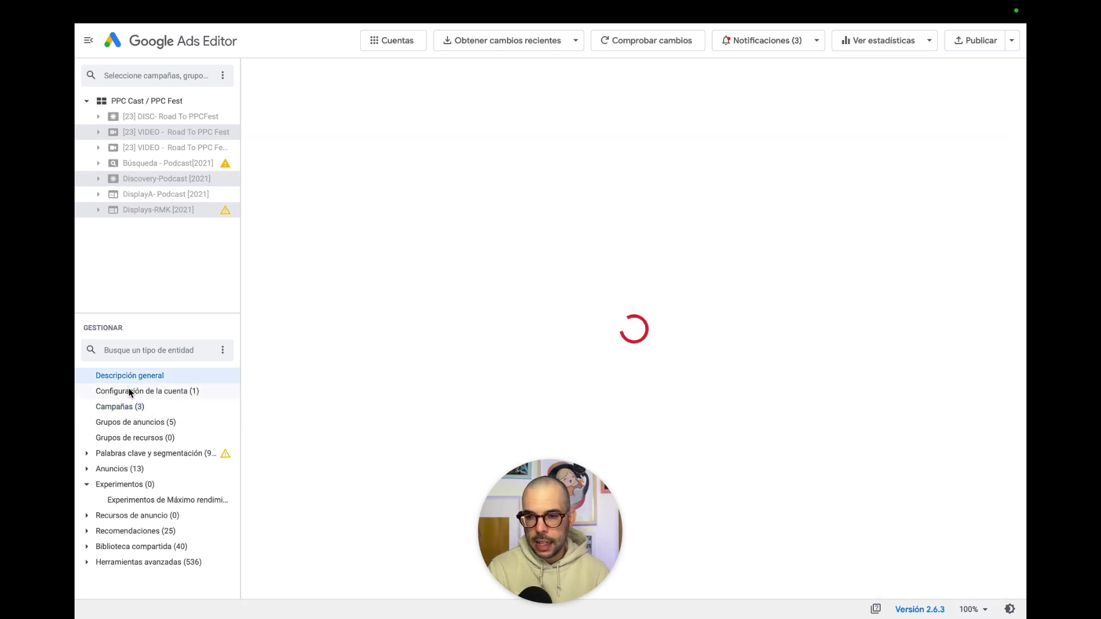
click(128, 389)
click(128, 406)
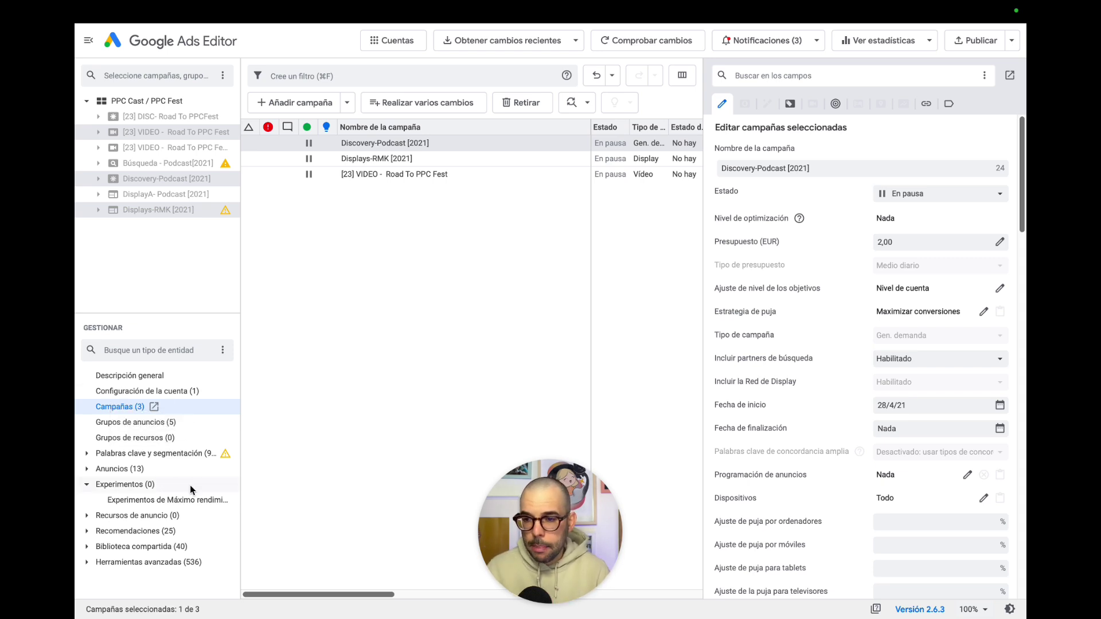
click(89, 468)
click(87, 469)
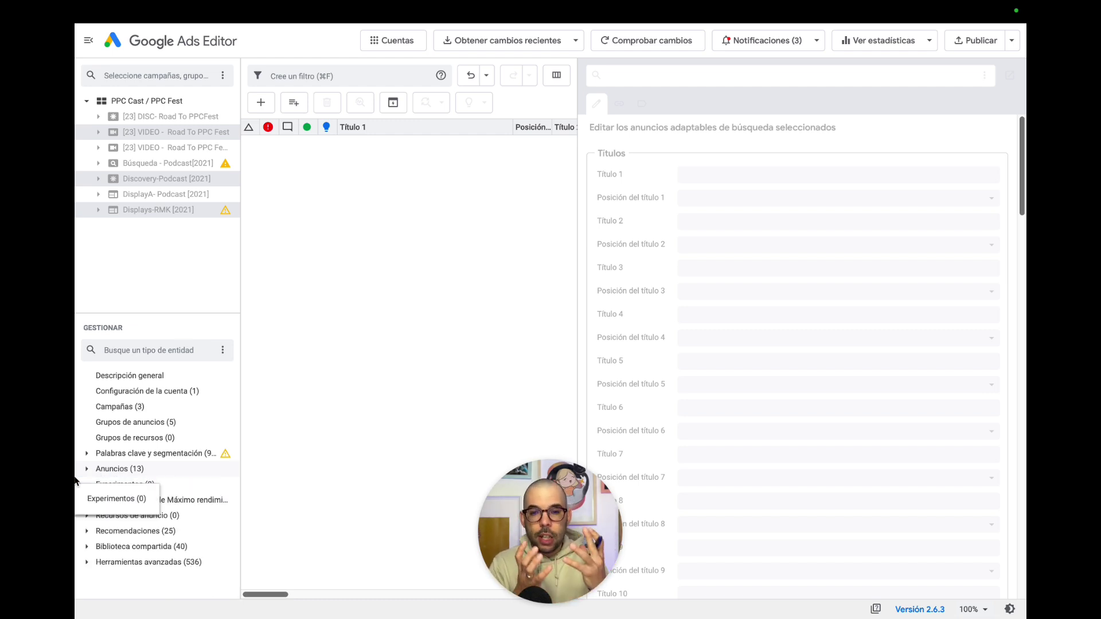
Step: Expand the keywords and targeting entities and examine the keywords, negative locations, placements, negative placements and negative placement lists
click(142, 454)
scroll(125, 486, down, 3)
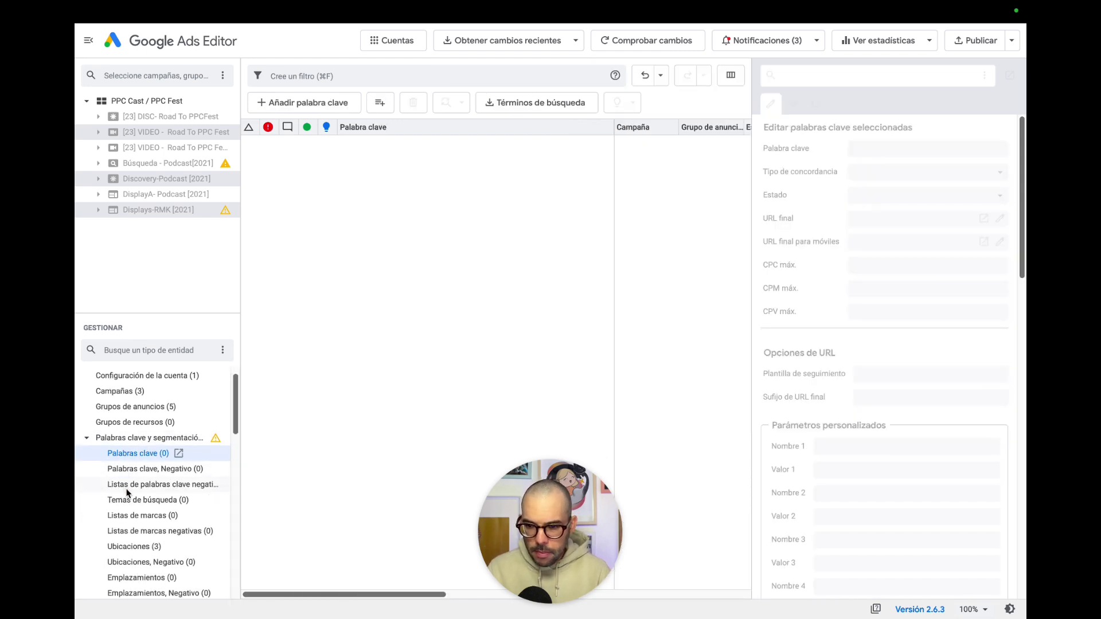
scroll(128, 493, down, 3)
click(128, 487)
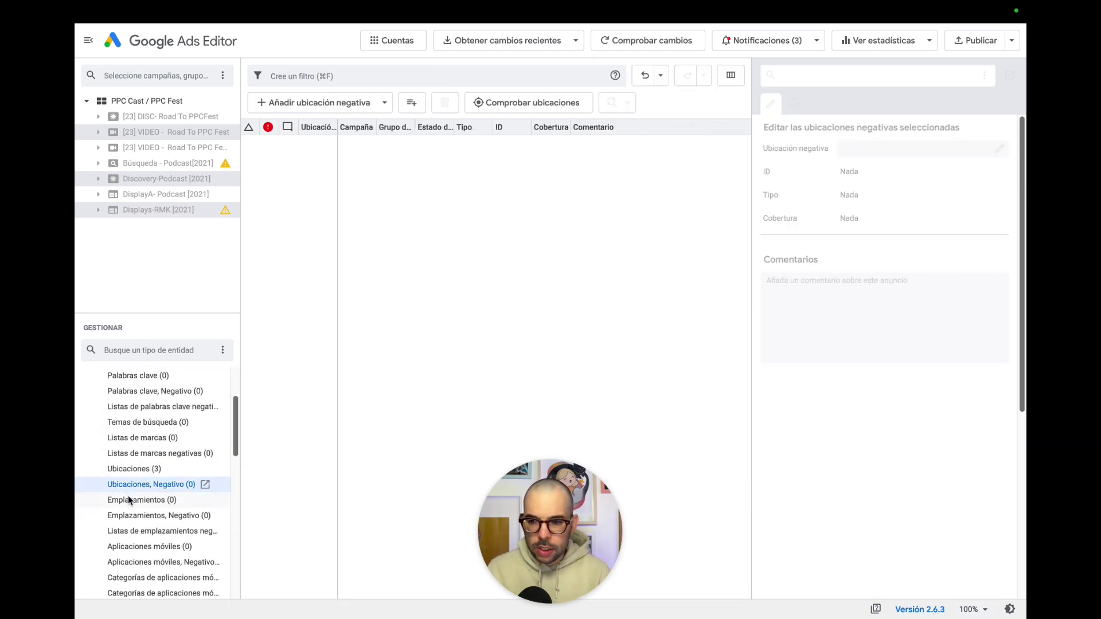
click(131, 502)
click(131, 513)
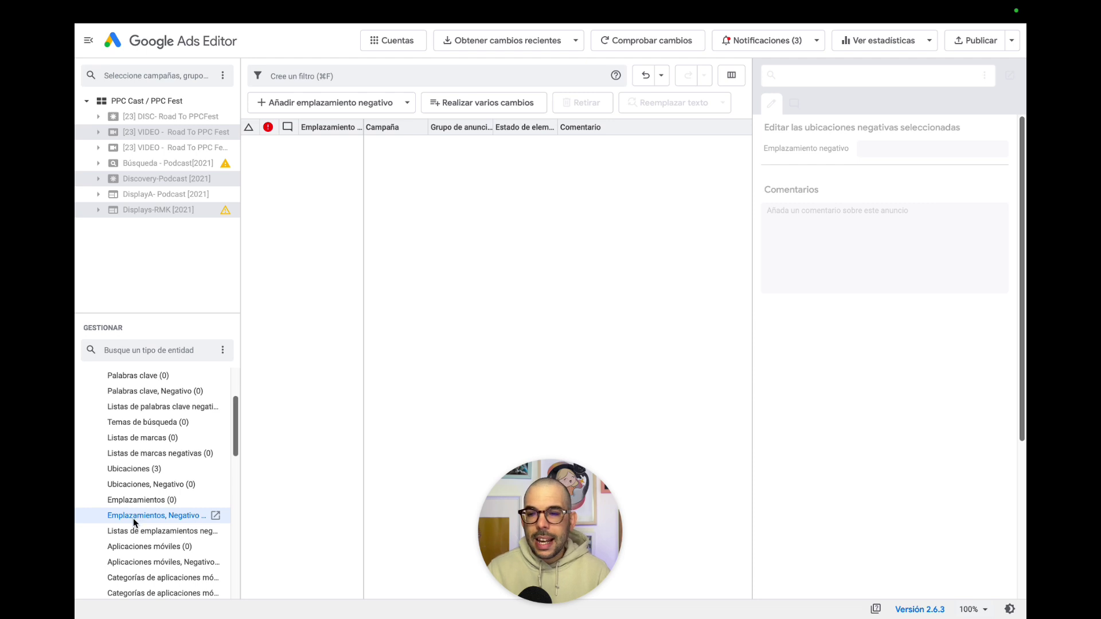
click(132, 529)
click(131, 500)
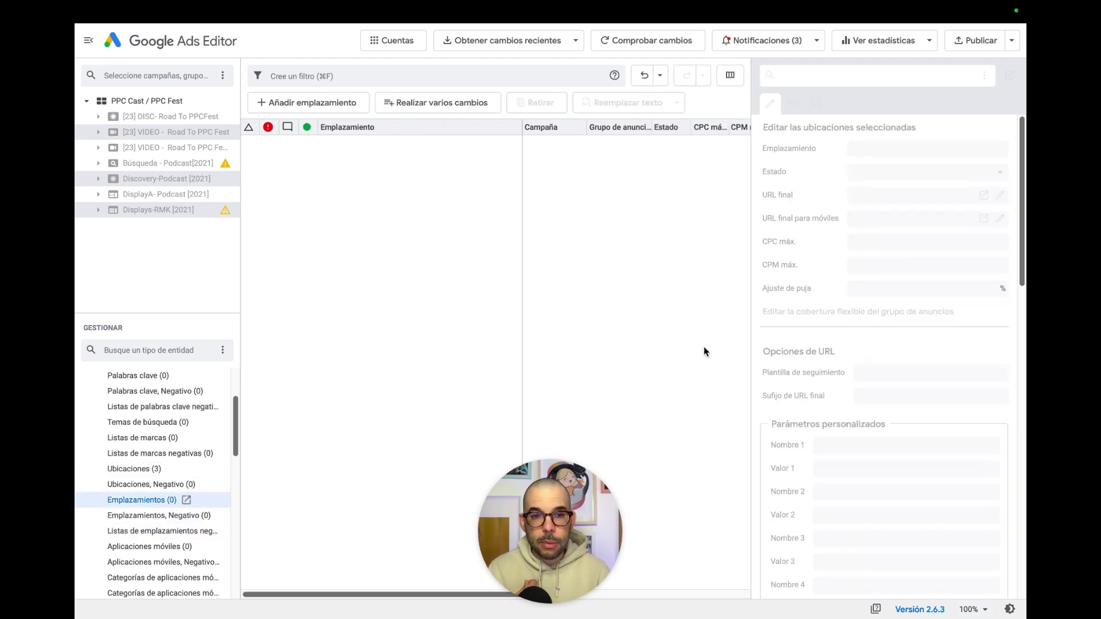
Step: View the mobile app categories, look through the remaining targeting types, and expand the ads group to examine its ad types
scroll(189, 458, down, 3)
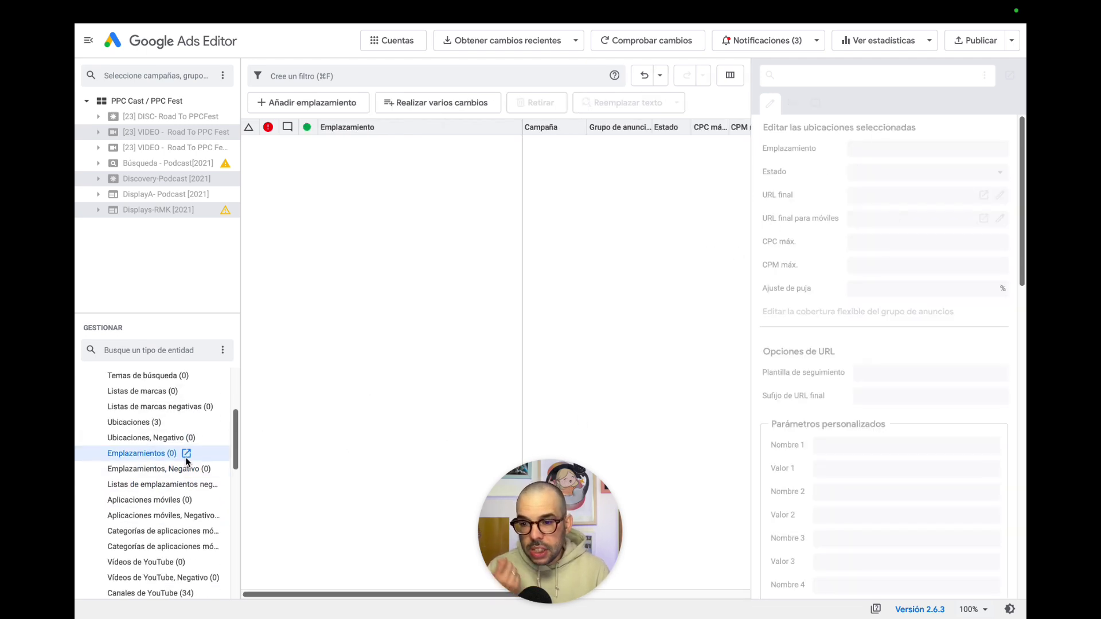
click(152, 530)
scroll(150, 532, down, 4)
scroll(152, 530, down, 10)
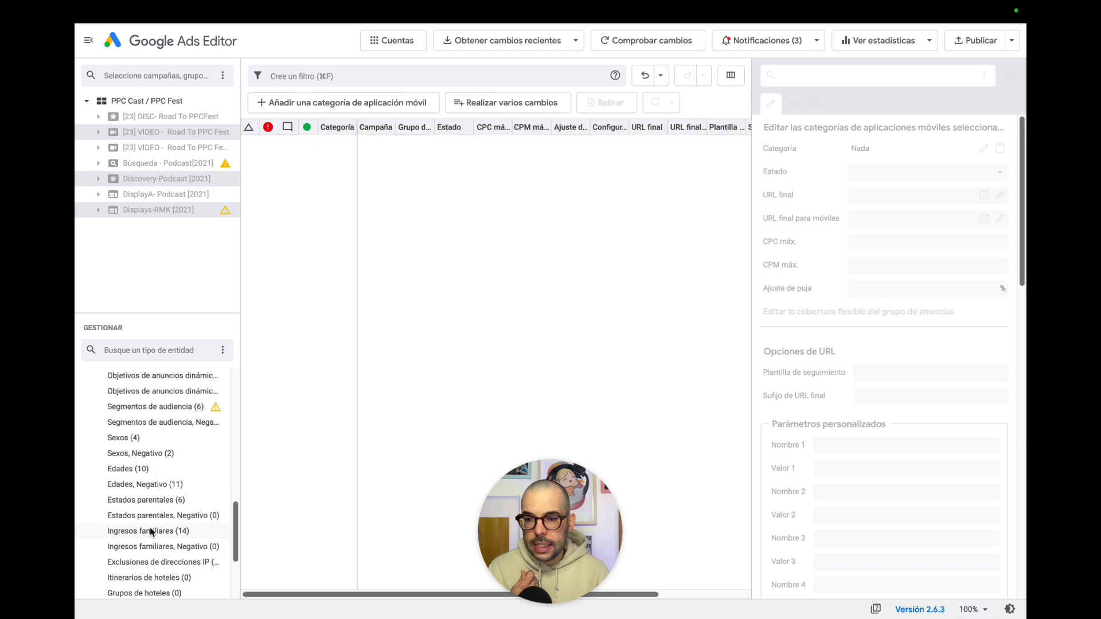
scroll(158, 522, down, 3)
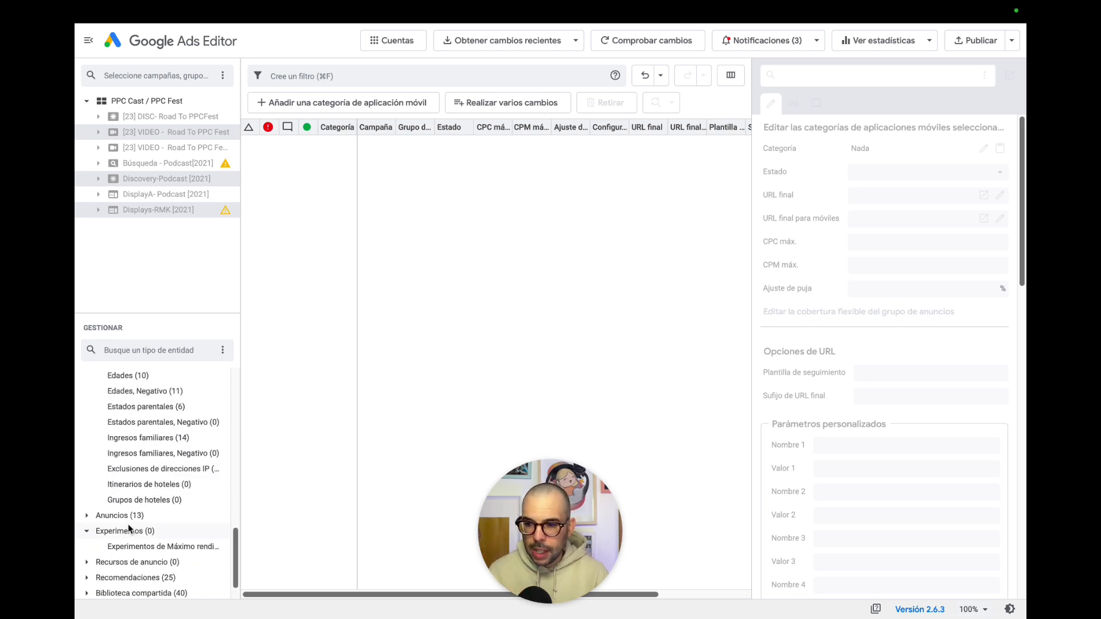
click(87, 513)
scroll(89, 516, down, 4)
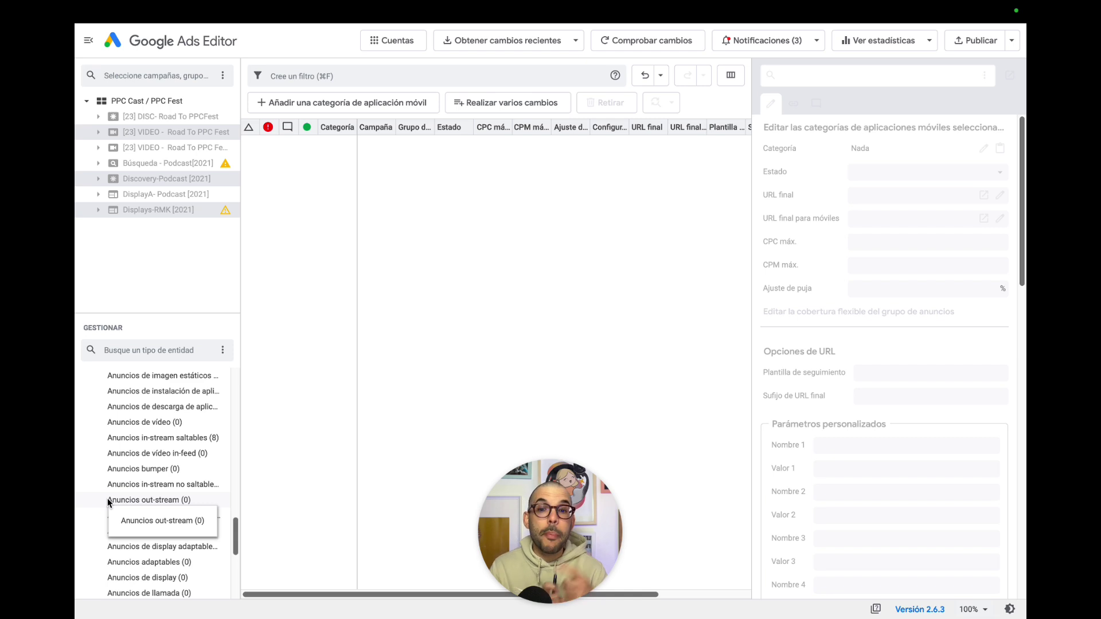
Step: Hide the empty entity types from the management list
click(221, 352)
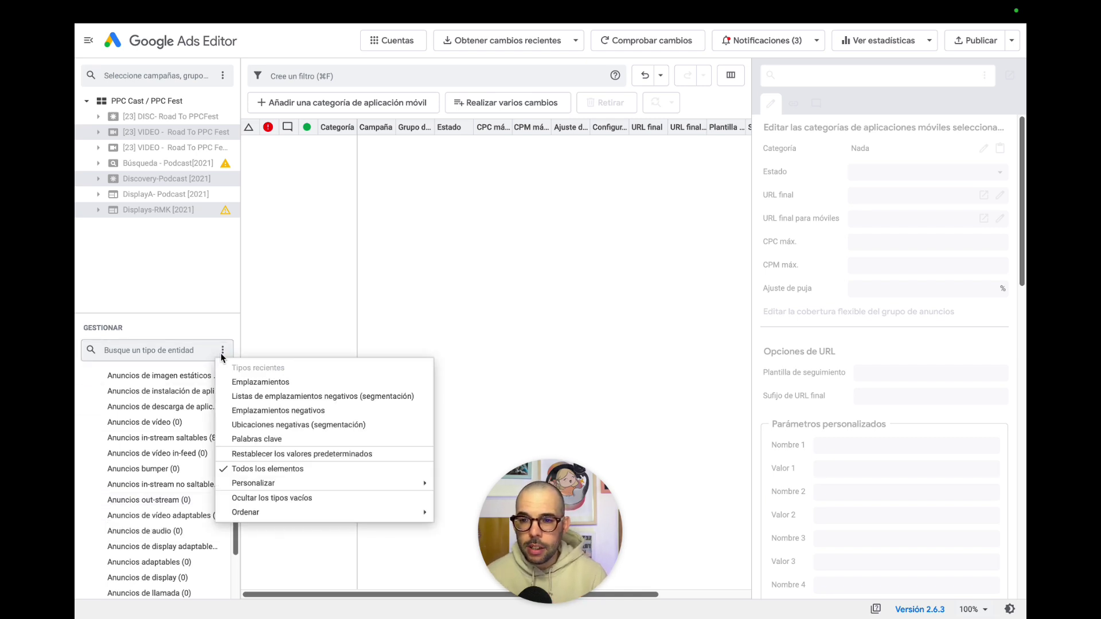
mouse_move(282, 519)
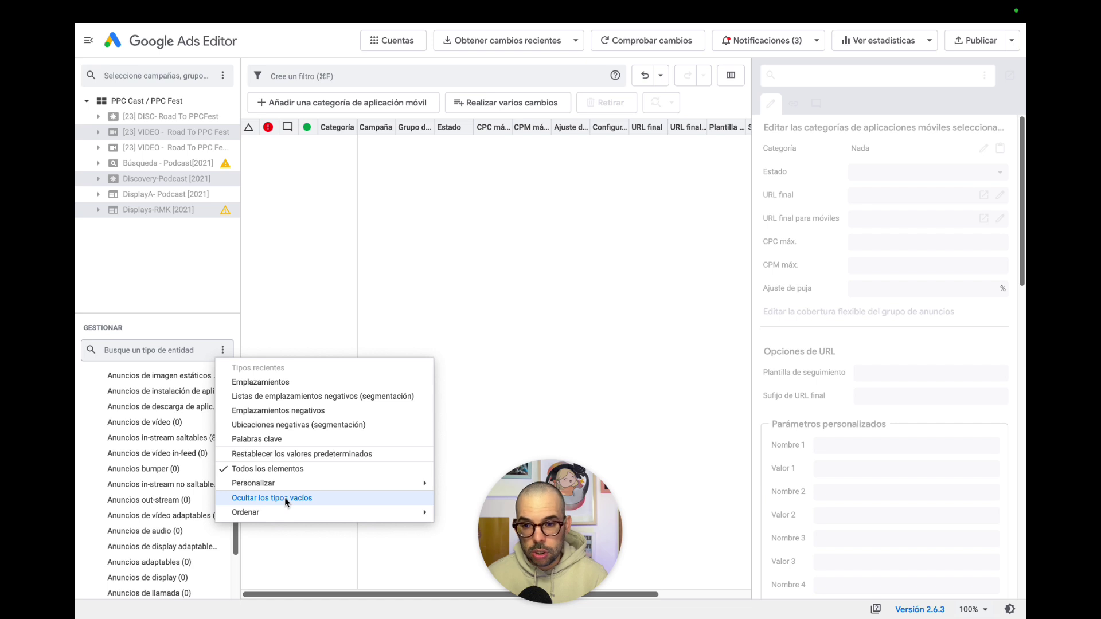
click(285, 497)
scroll(137, 453, up, 5)
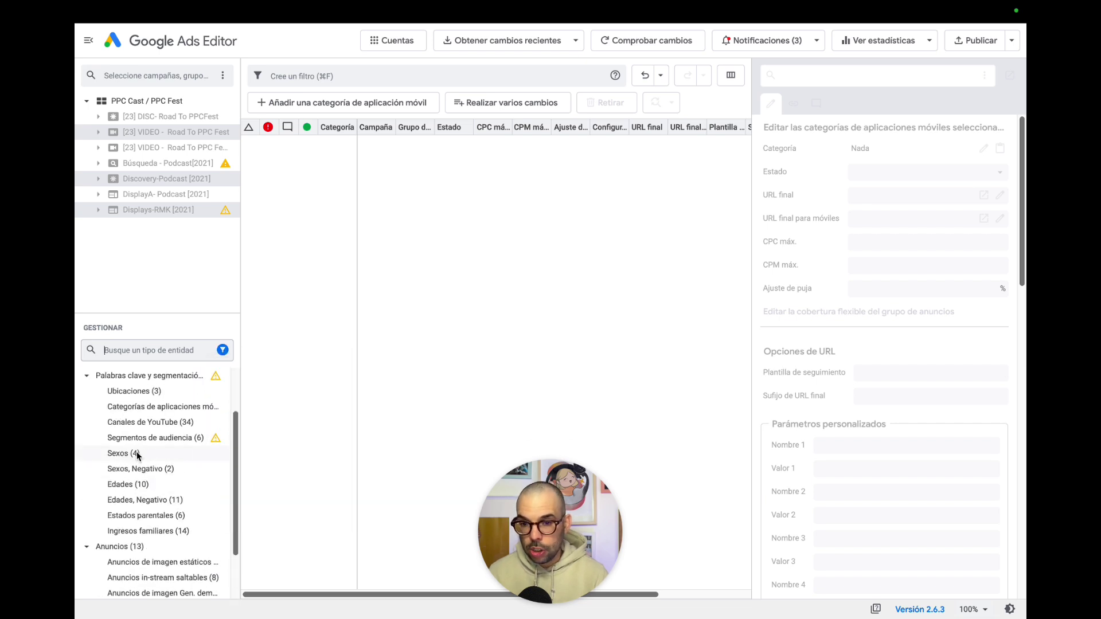
Step: Review the selected campaigns' locations, mobile app categories, YouTube channels, audience segments and genders
click(133, 454)
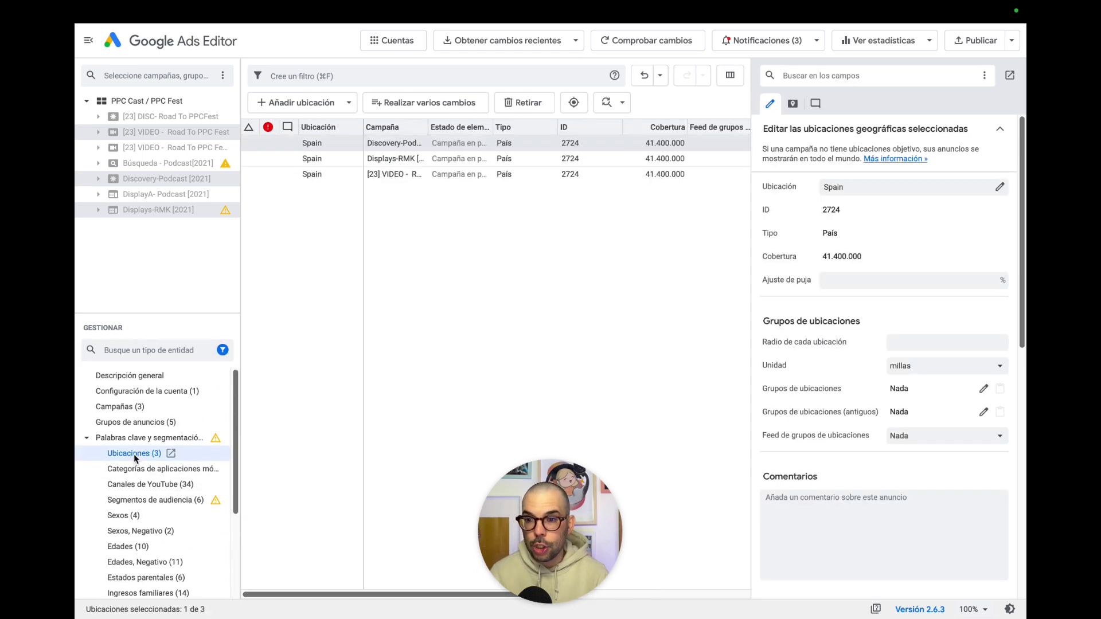
click(136, 472)
click(136, 486)
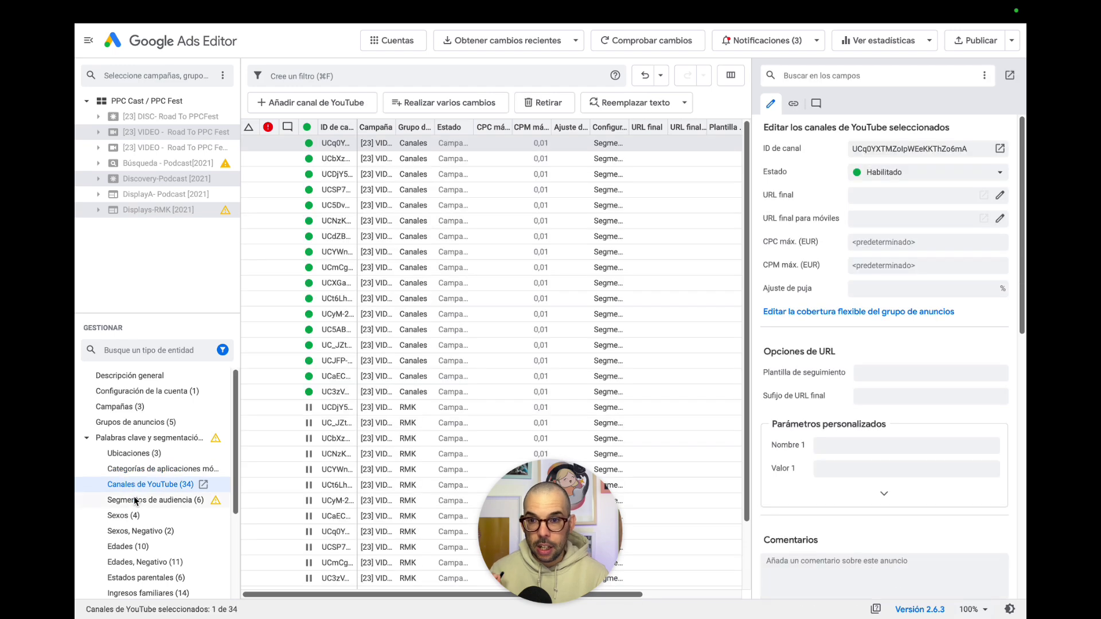
click(133, 503)
click(128, 517)
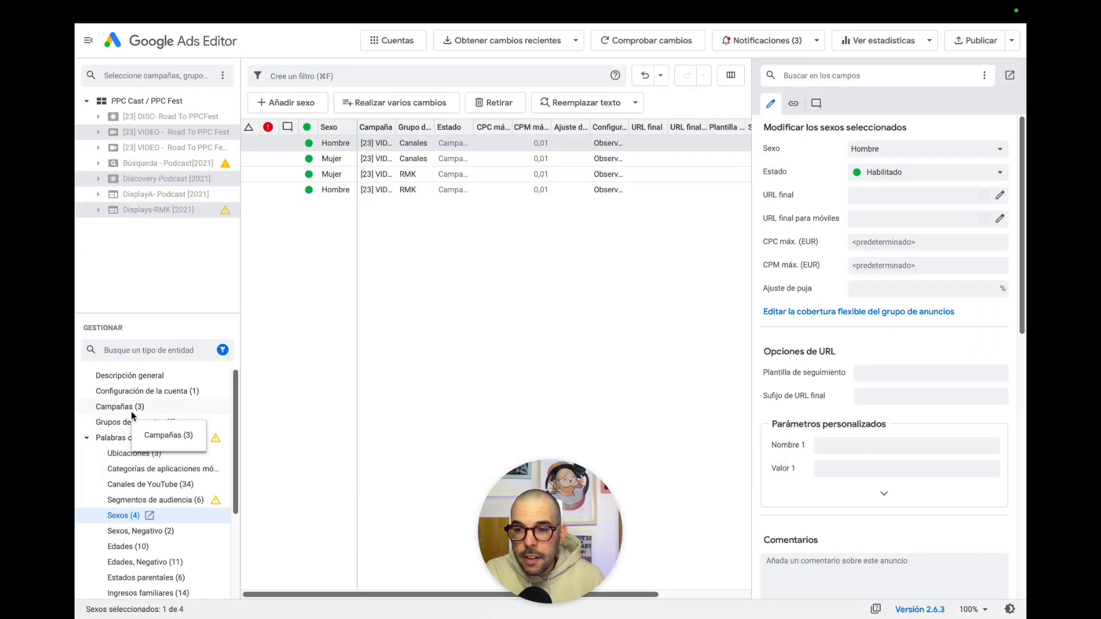
Step: Review the campaigns, ad groups and locations of the three selected campaigns
click(132, 407)
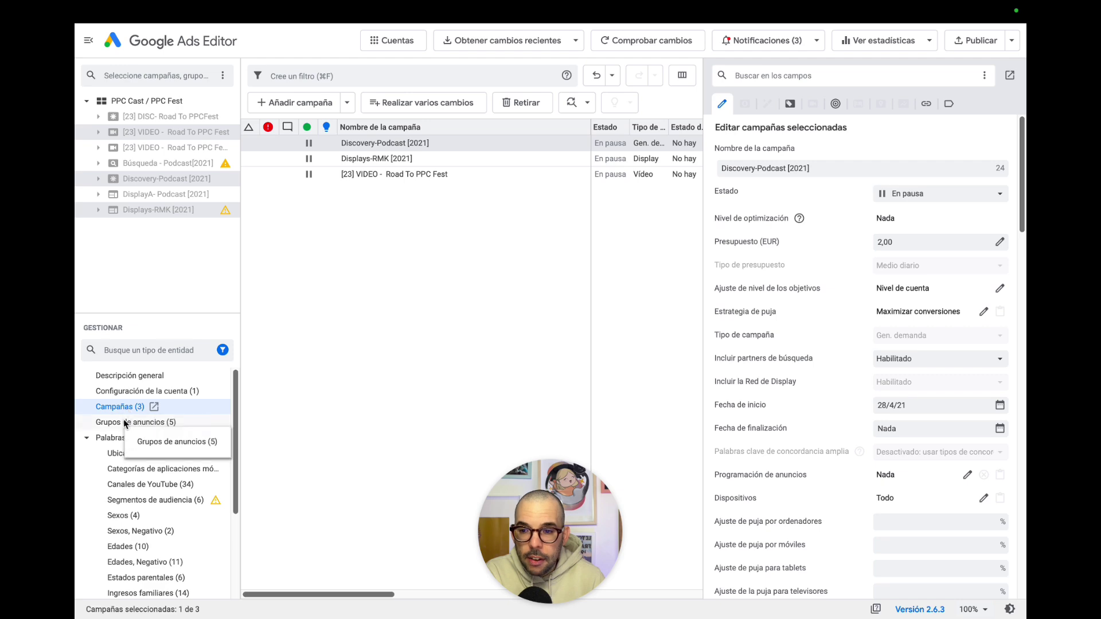
click(131, 423)
click(148, 456)
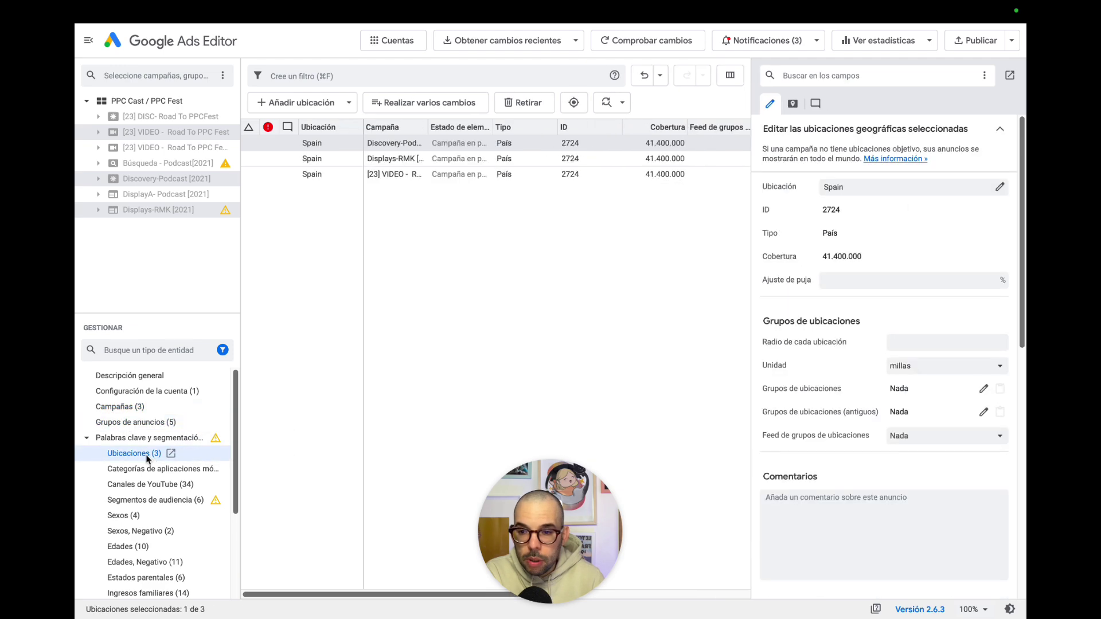
Step: Open the selected campaigns' ad groups in a separate window and compare it with the campaign list in the main window
click(172, 423)
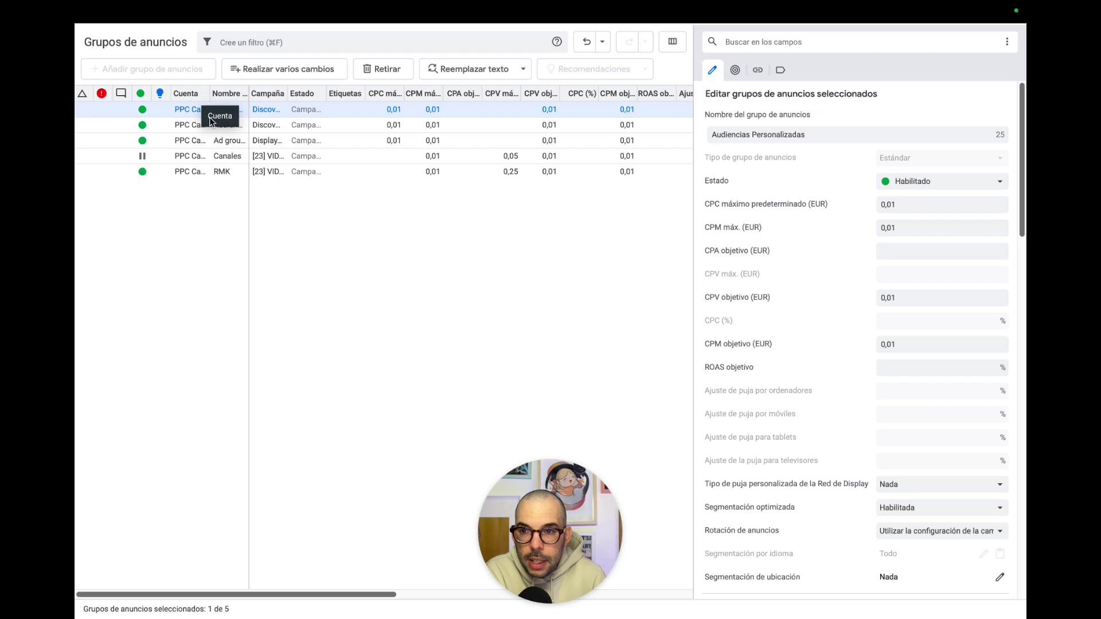
key(super+w)
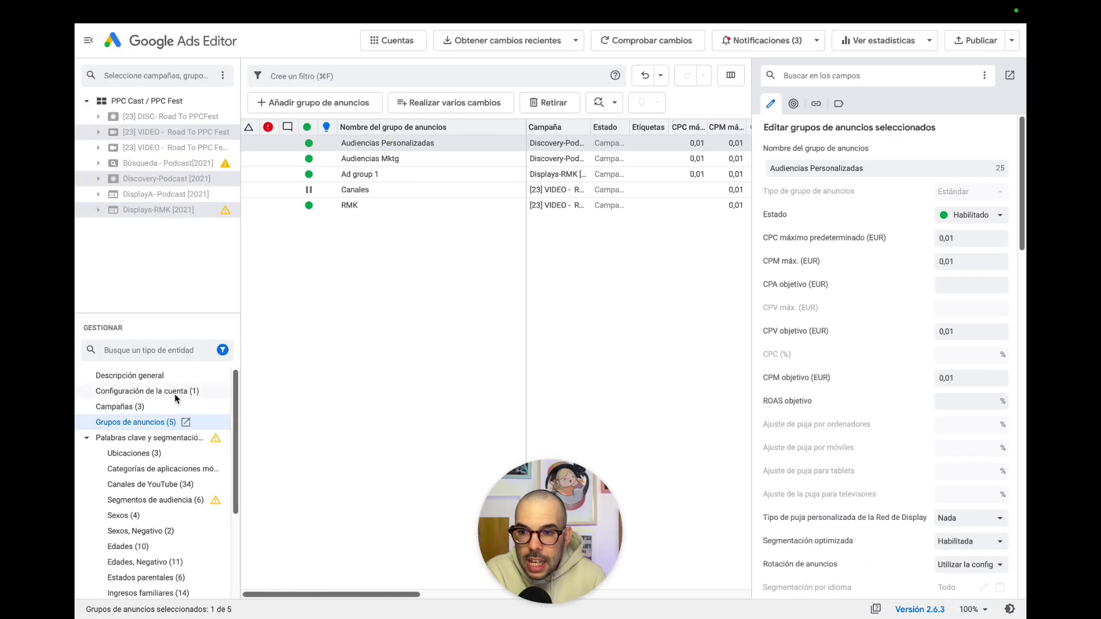
click(127, 407)
key(ctrl+Right)
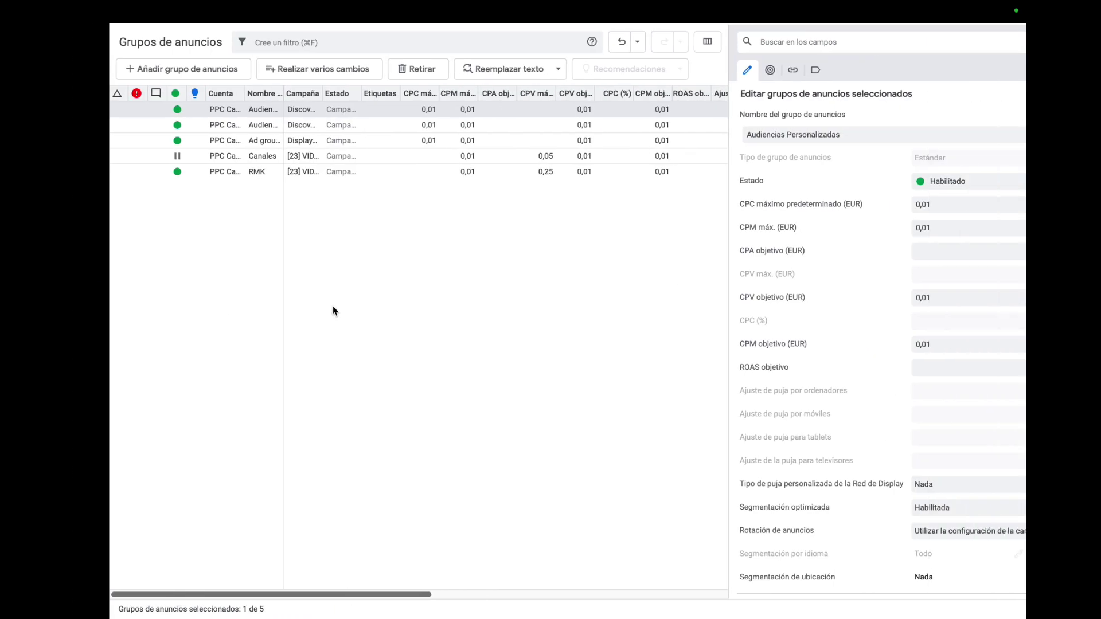
key(ctrl+Left)
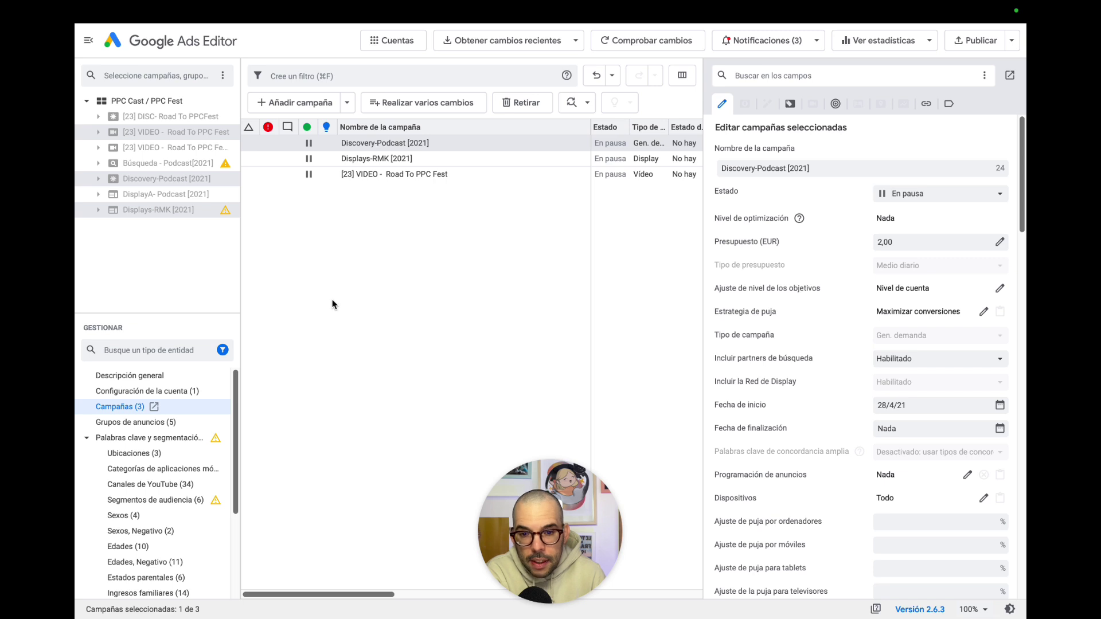
Step: Open the YouTube channels in their own window, look through the open windows and return to the main one
click(167, 486)
click(204, 485)
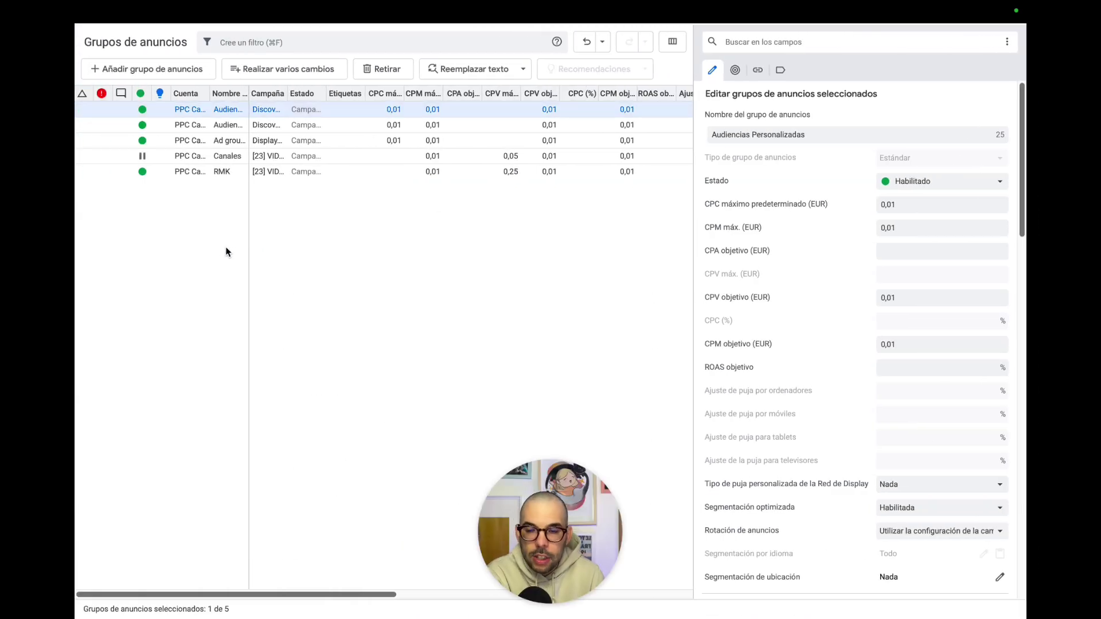
key(ctrl+Right)
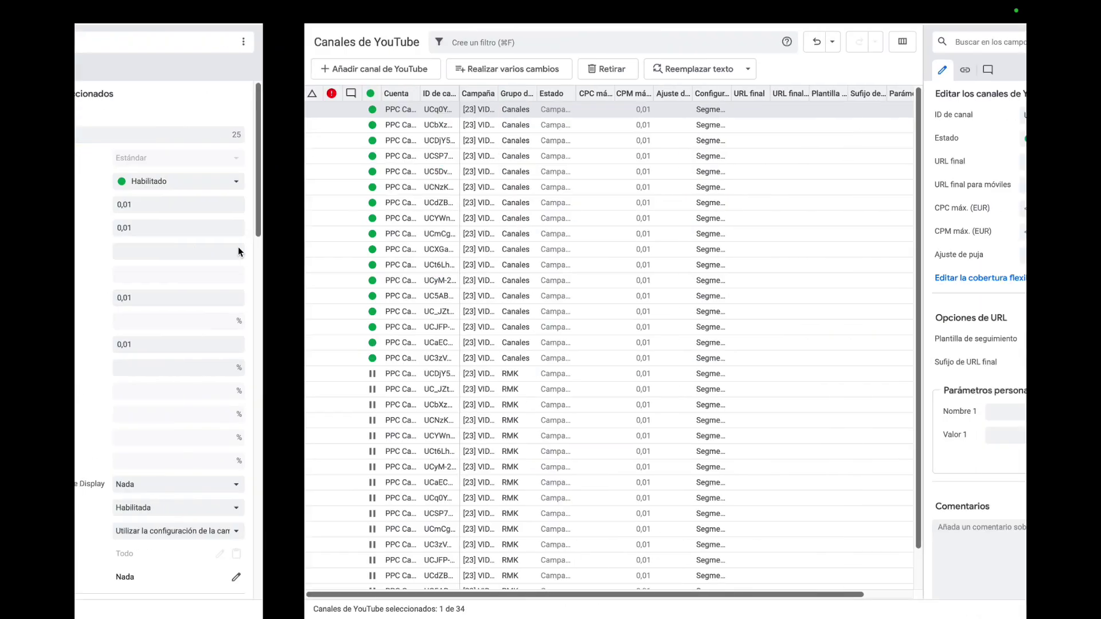
key(ctrl+Left)
key(ctrl+Left)
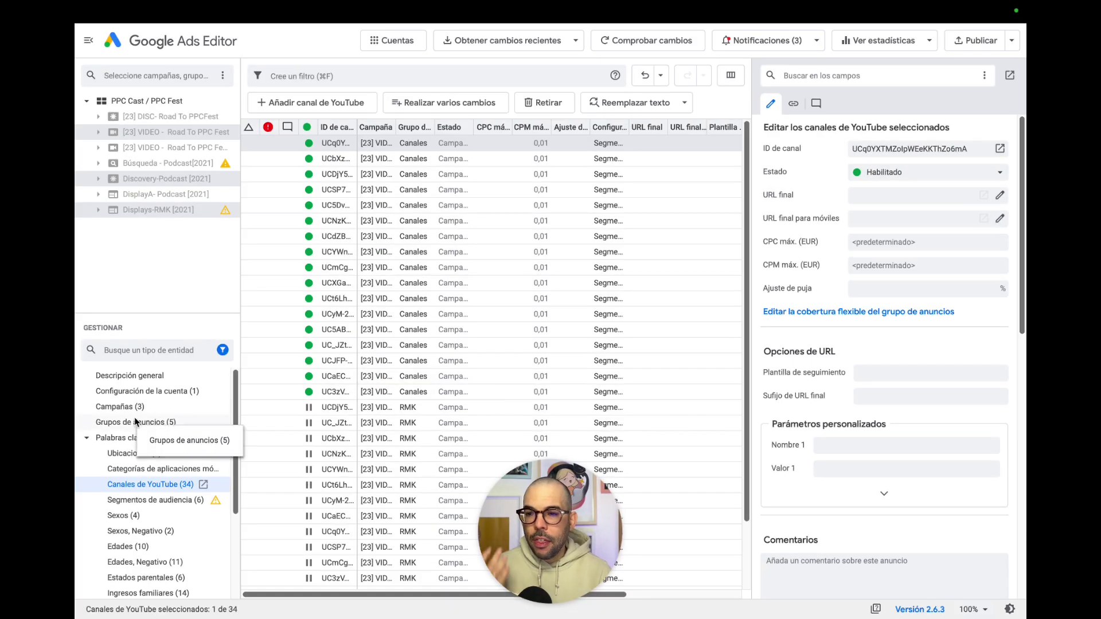
Step: List the campaigns of the whole account and narrow them to [23] VIDEO - Road To PPC Fest RMK, Discovery-Podcast [2021] and Displays-RMK [2021]
click(136, 407)
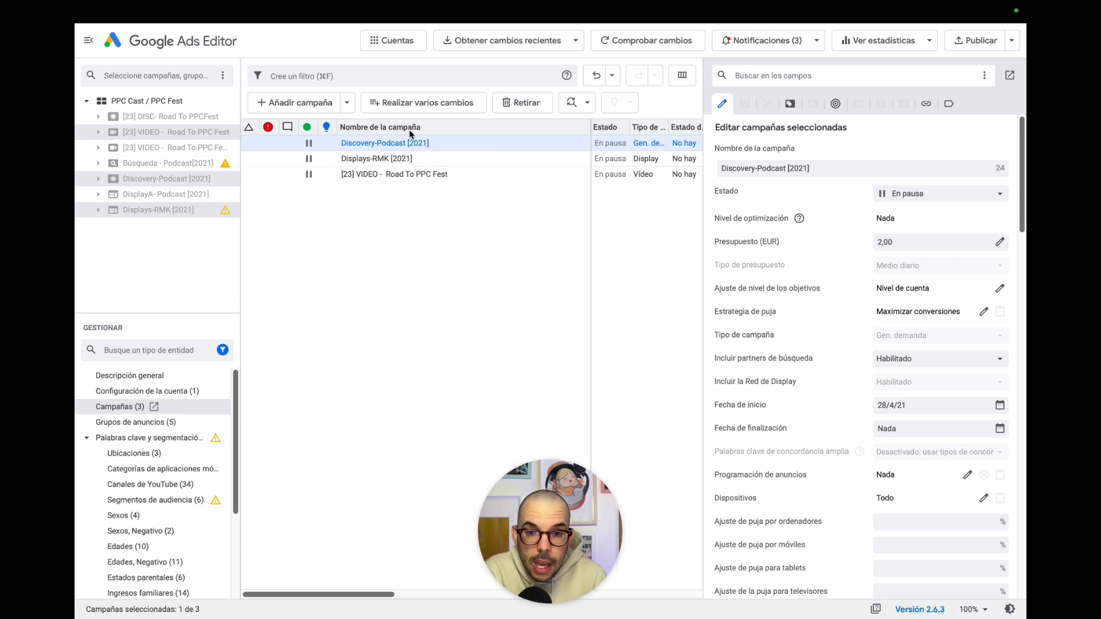
click(172, 99)
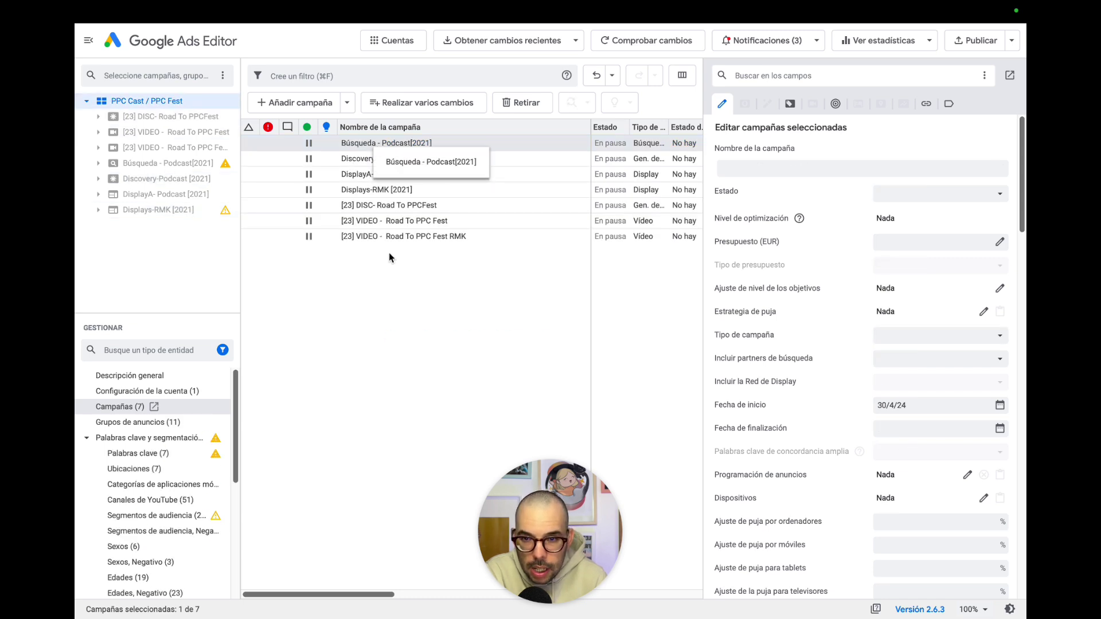
click(188, 148)
super+click(180, 178)
super+click(177, 210)
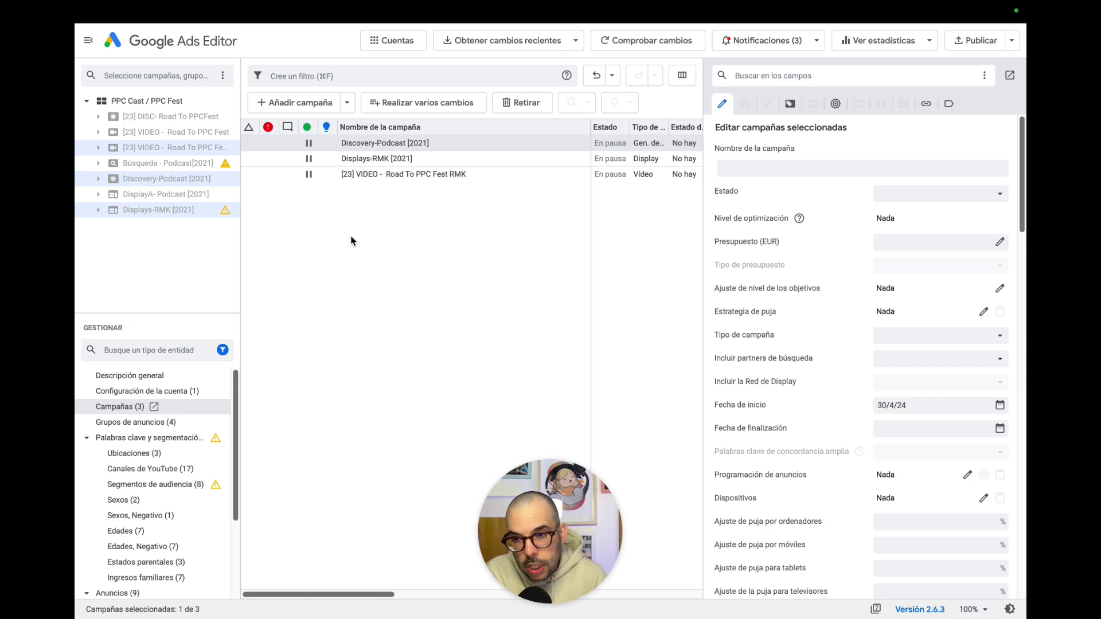
Step: Review the settings of the listed campaigns one by one, and of Displays-RMK [2021] and [23] VIDEO - Road To PPC Fest RMK together
double_click(422, 144)
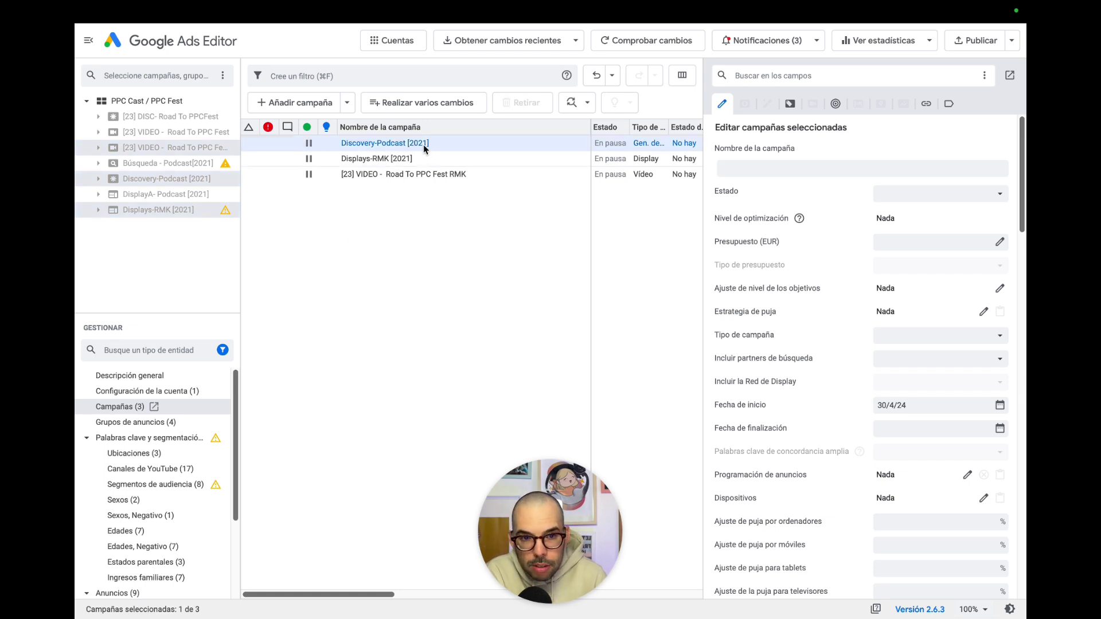
click(439, 187)
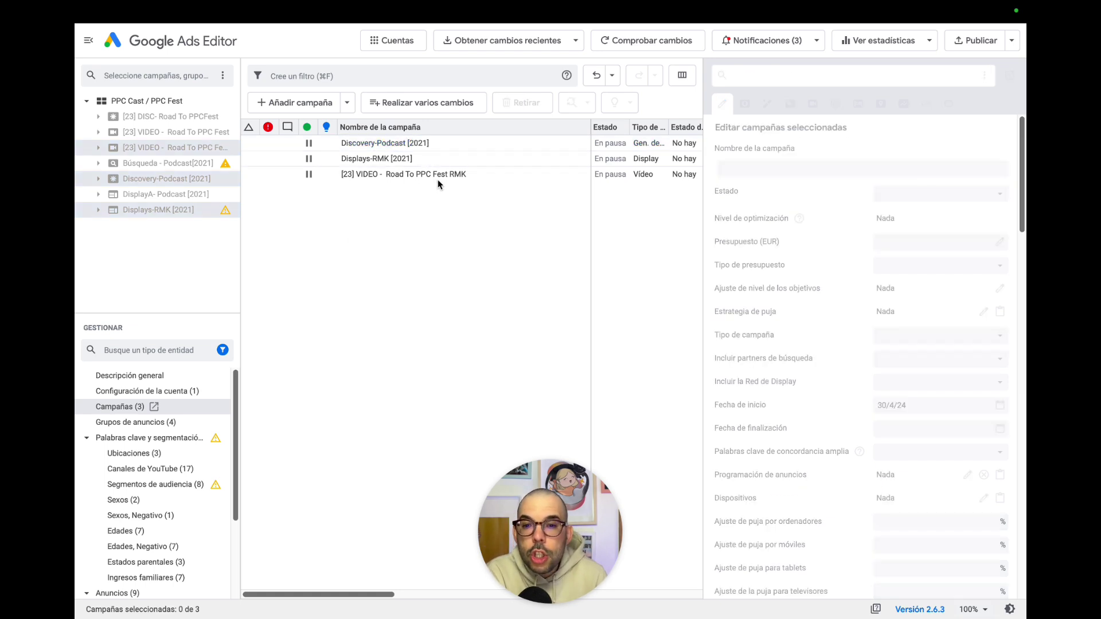
click(435, 158)
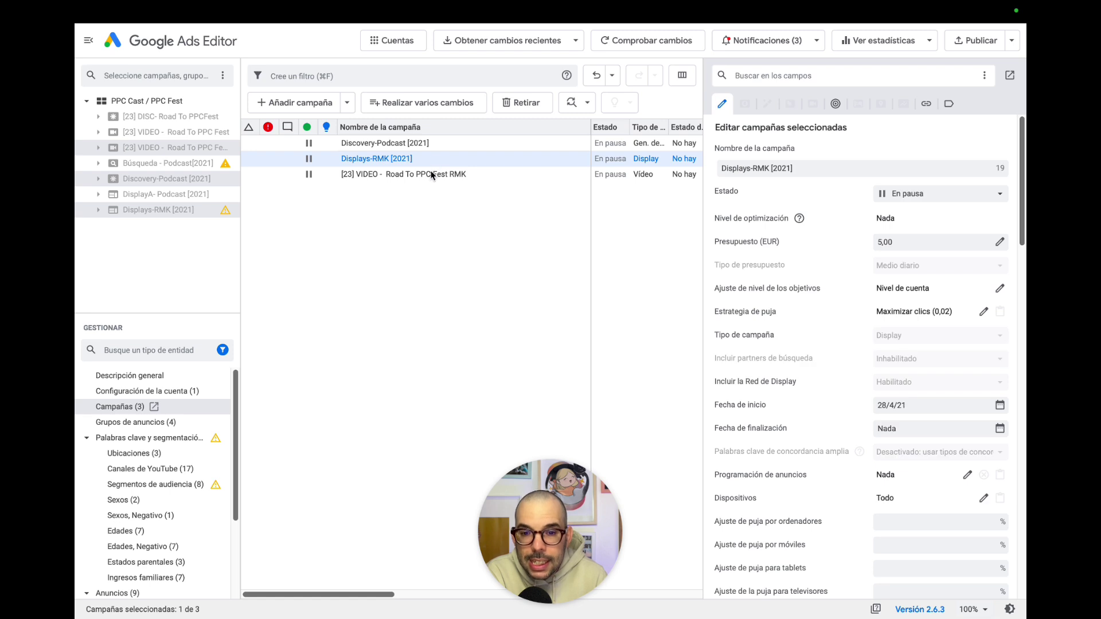
click(431, 174)
shift+click(434, 159)
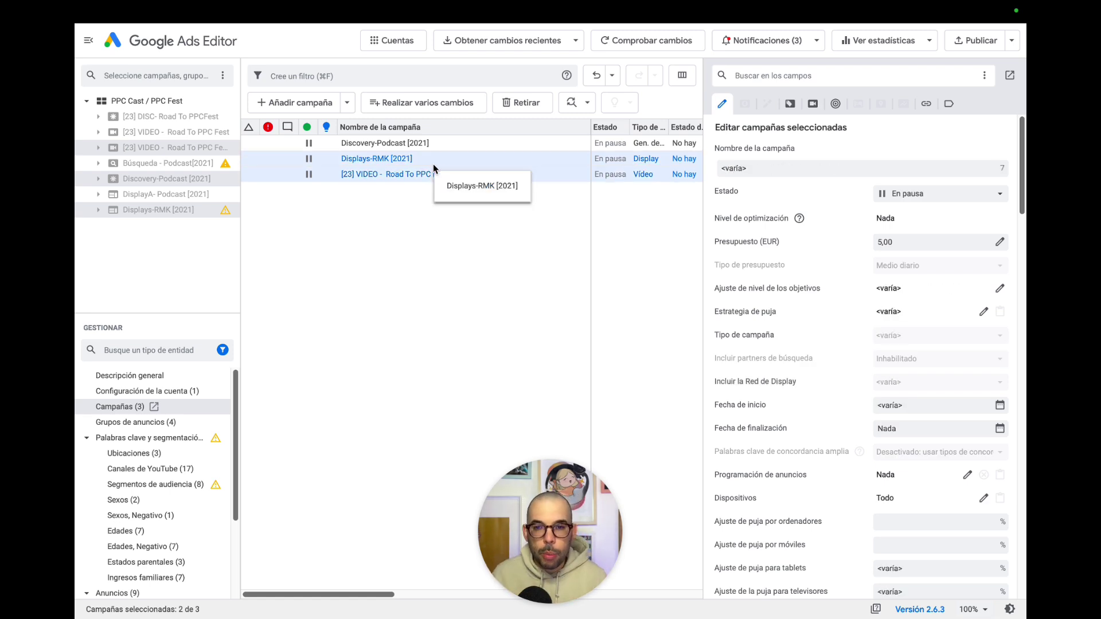
click(405, 175)
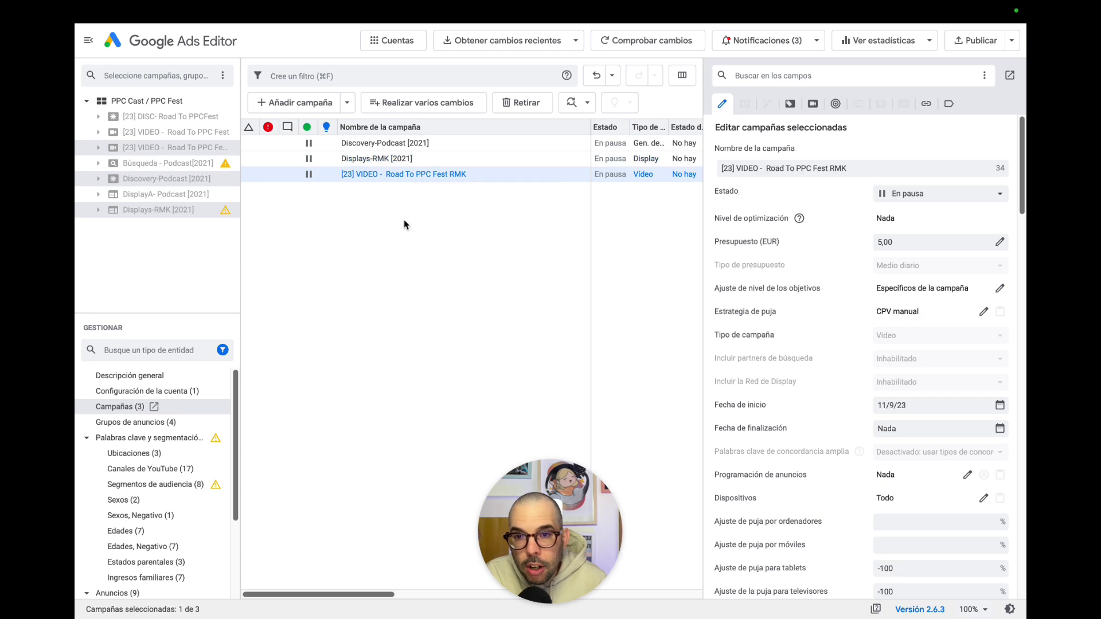
click(404, 215)
click(443, 145)
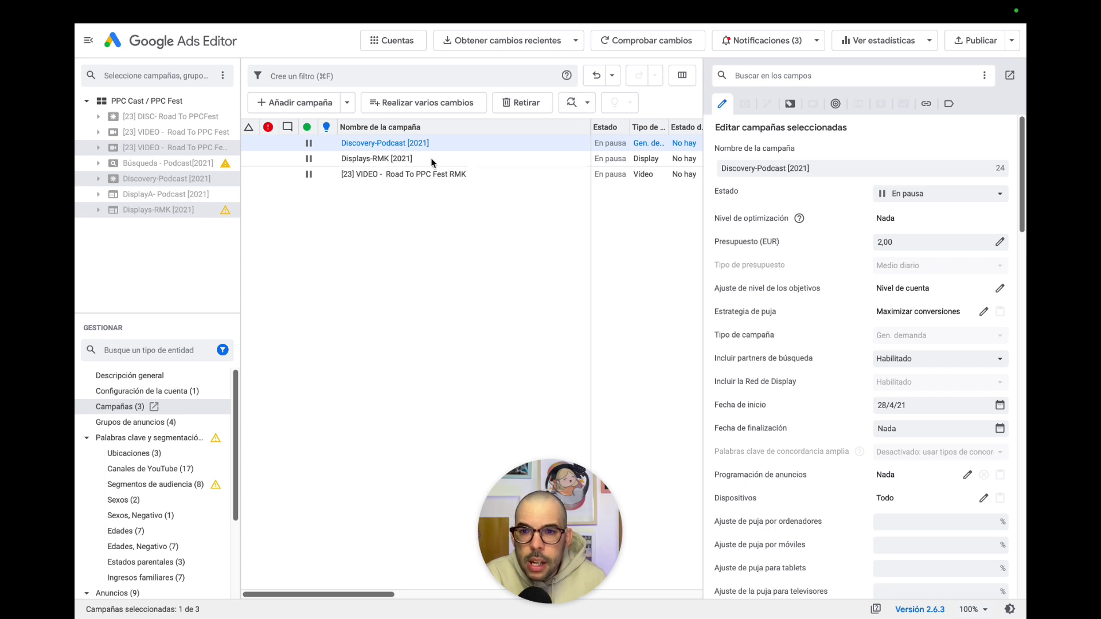
click(463, 255)
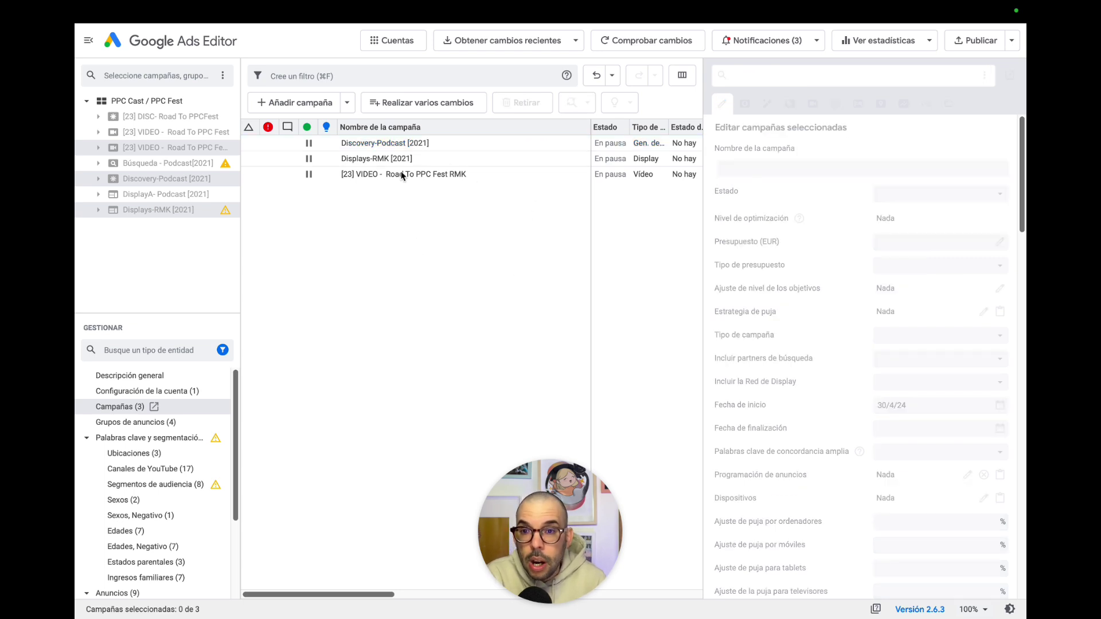
Step: Replace the text "2021" with "2022" in the campaign name of Discovery-Podcast [2021], and undo the replacement
click(442, 146)
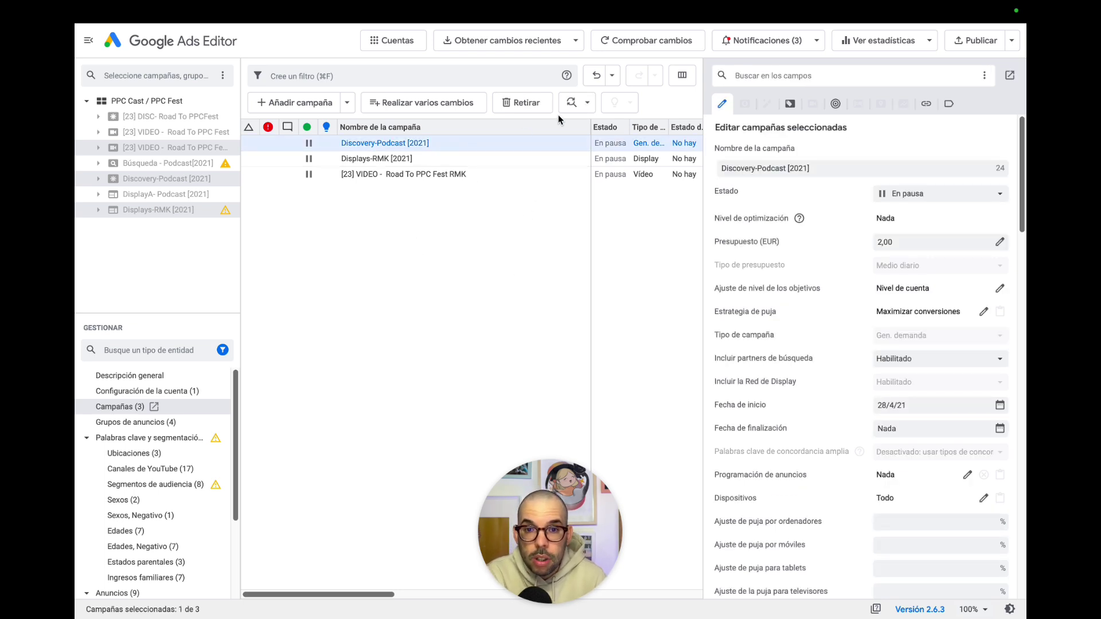
click(586, 107)
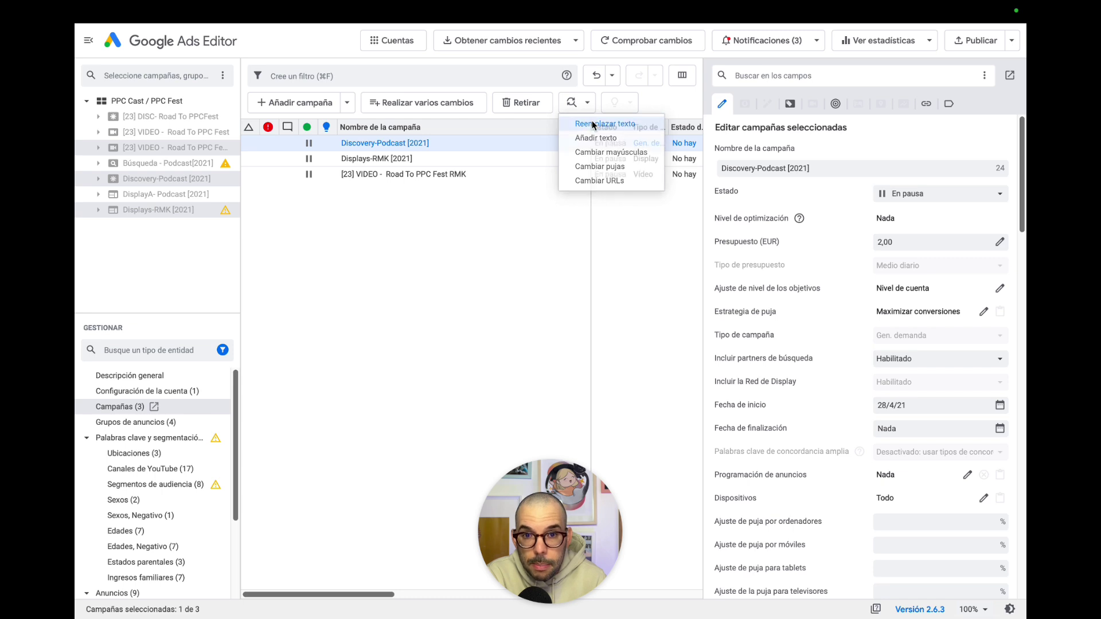
click(594, 122)
double_click(523, 278)
text(3)
text(2021)
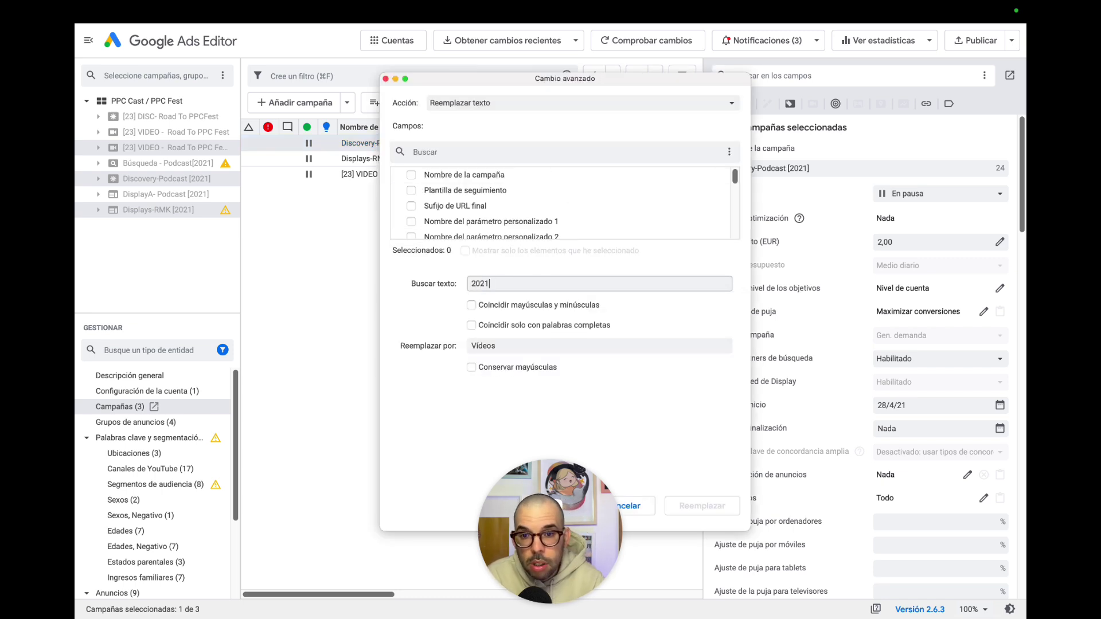
double_click(512, 348)
text(2022)
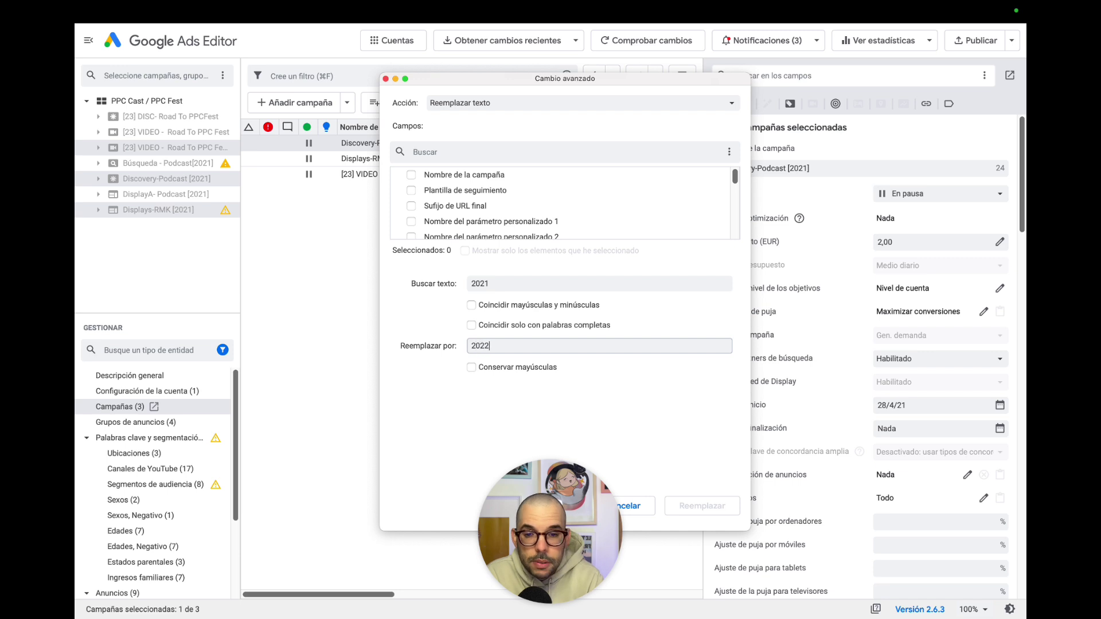
click(482, 175)
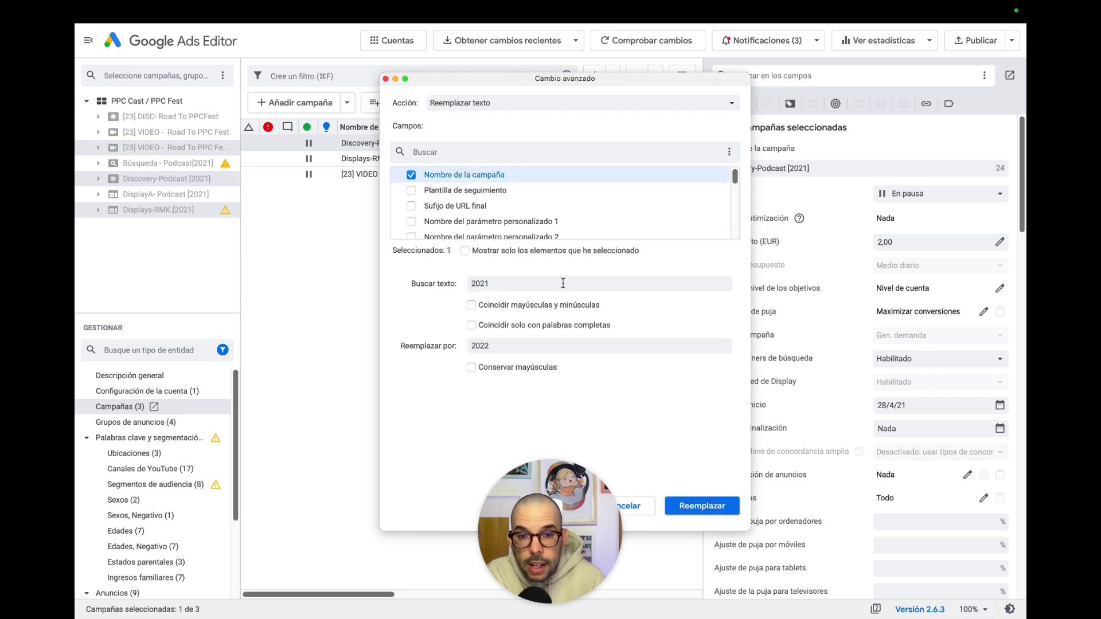
click(704, 506)
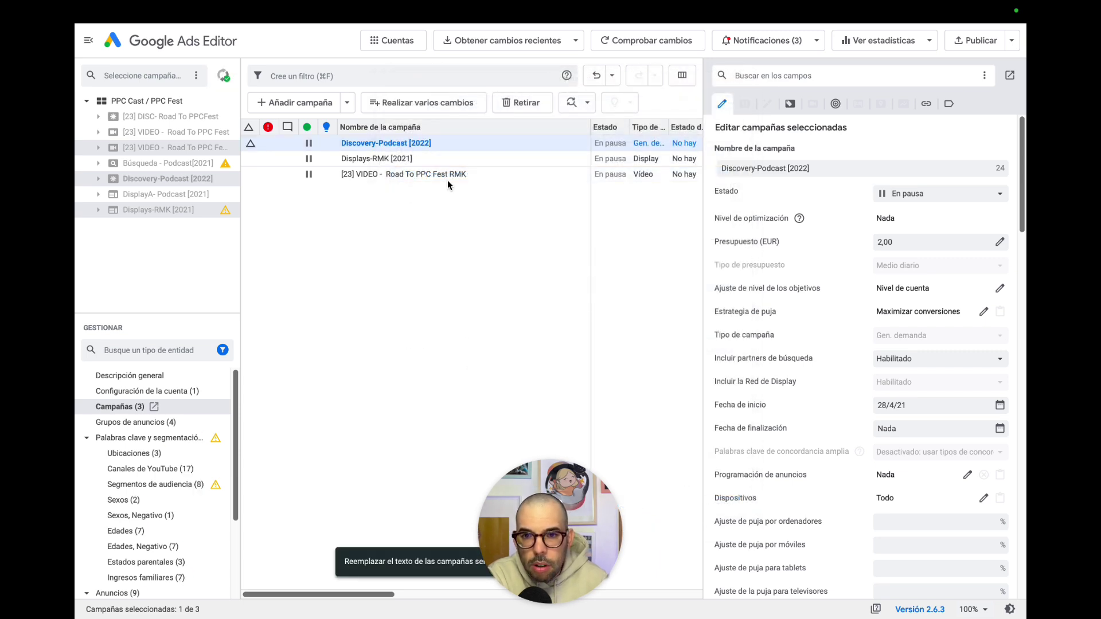
mouse_move(429, 146)
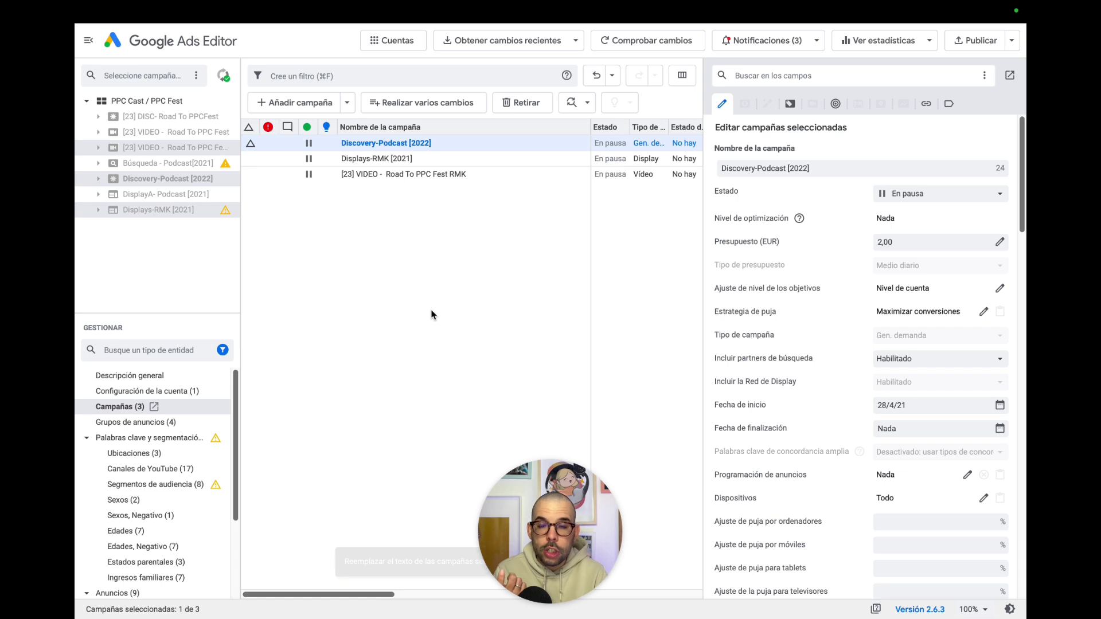
key(super+z)
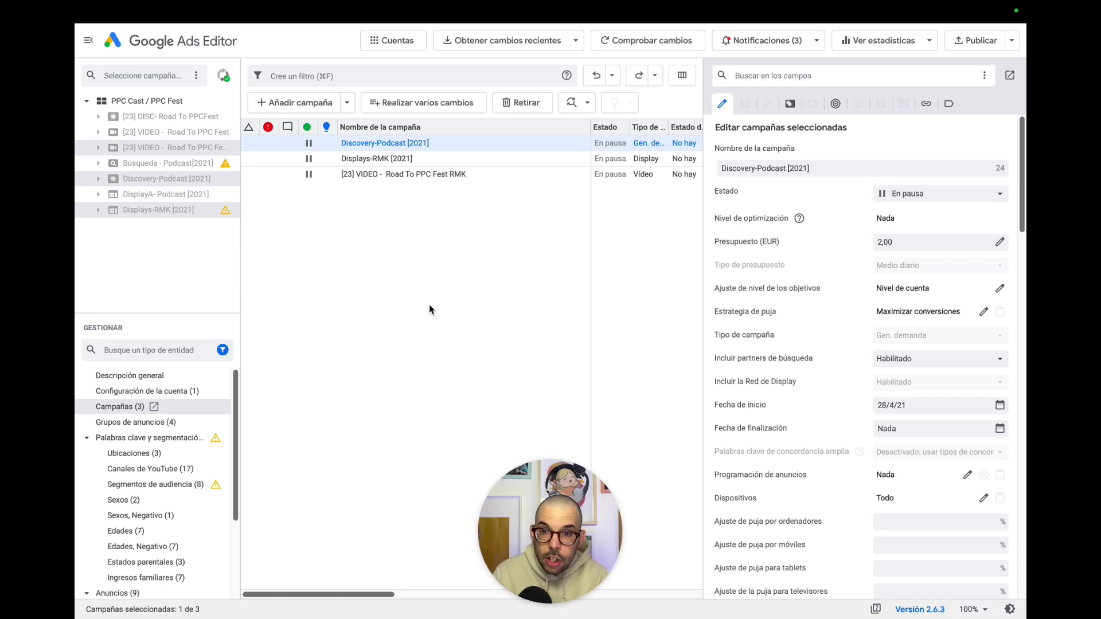
Step: Replace "2021" with "2022" in the campaign names of both Discovery-Podcast and Displays-RMK at once, and undo the replacement
shift+click(406, 160)
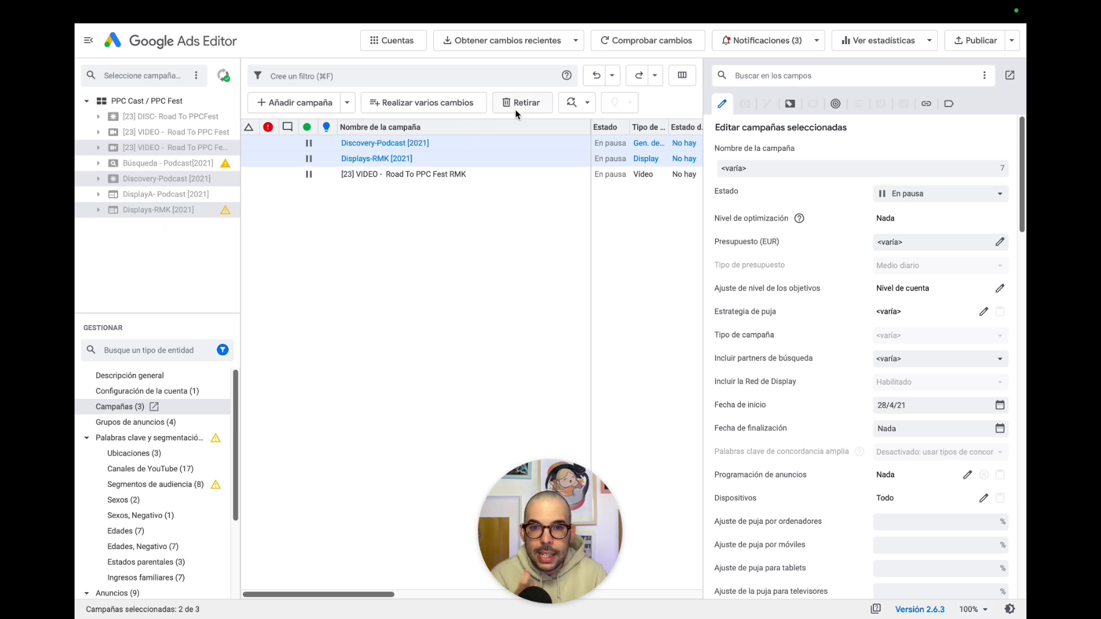
click(571, 103)
click(576, 122)
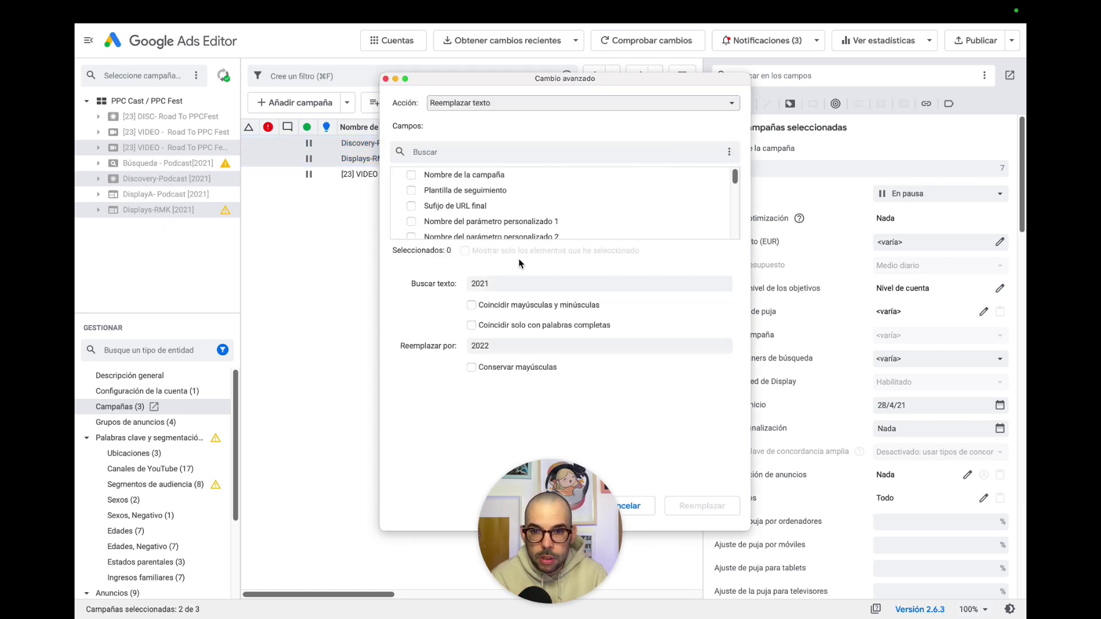
click(492, 177)
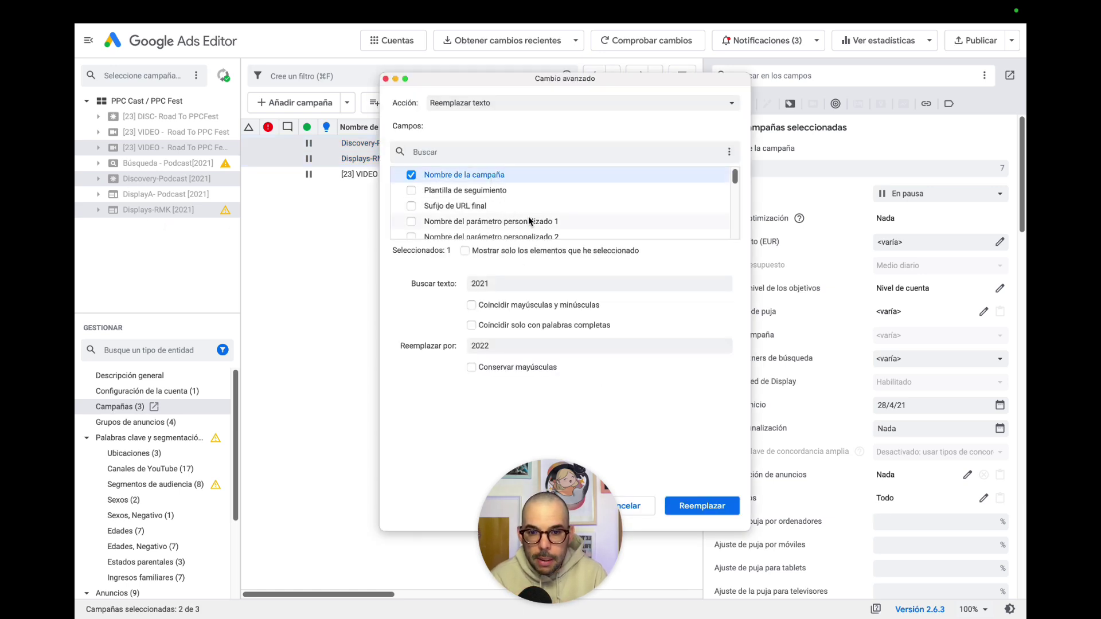
click(708, 514)
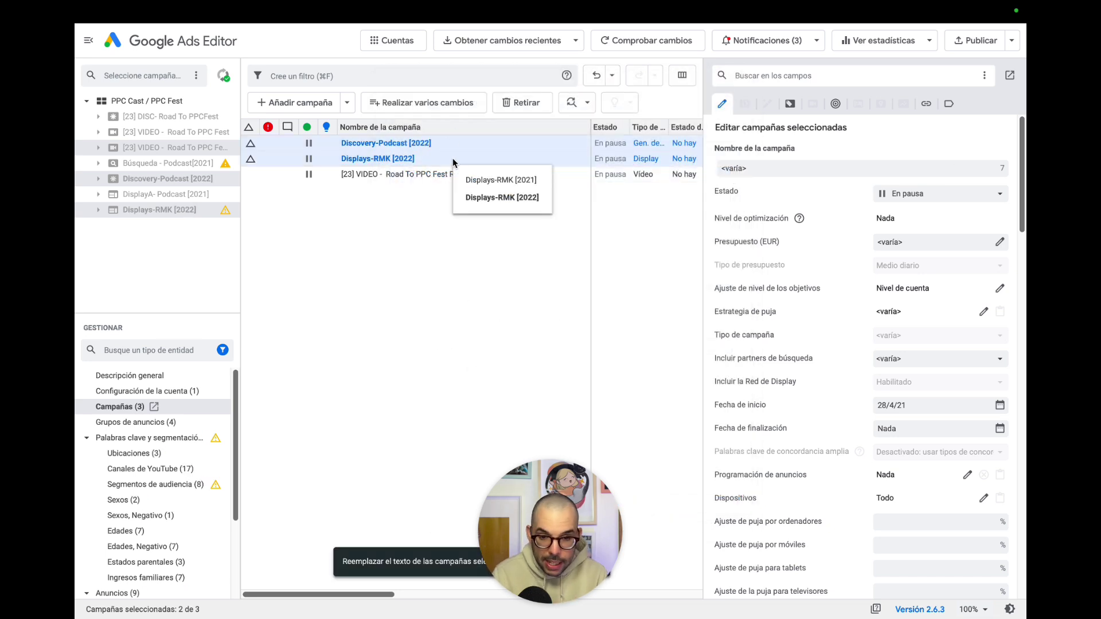
key(super+z)
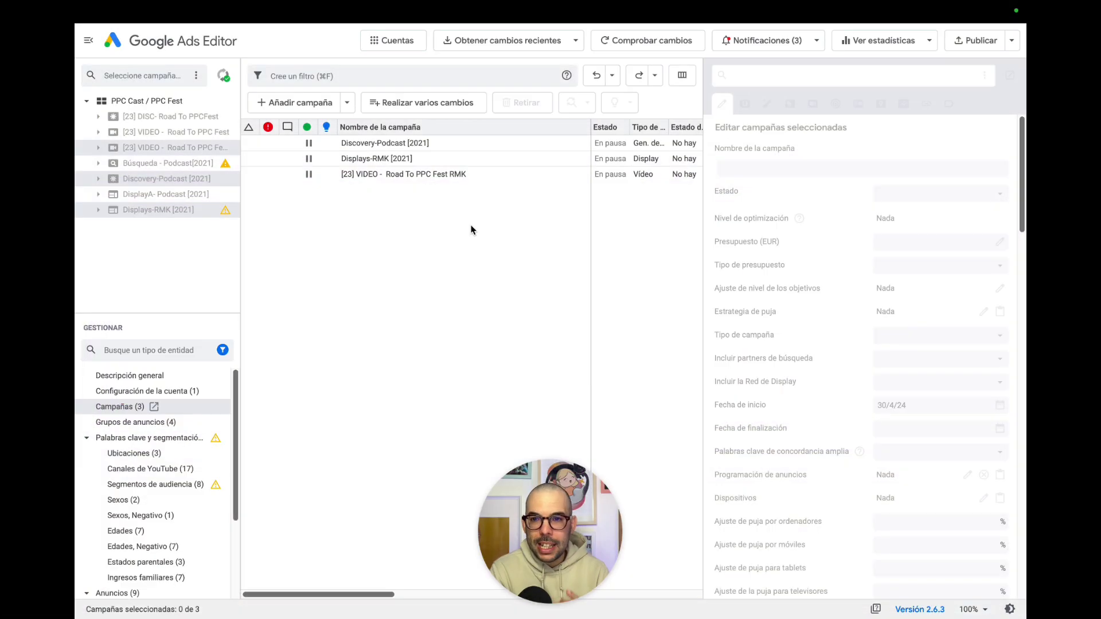
Step: Select all three listed campaigns together and examine their shared and differing settings, from budget to language and location targeting
click(473, 147)
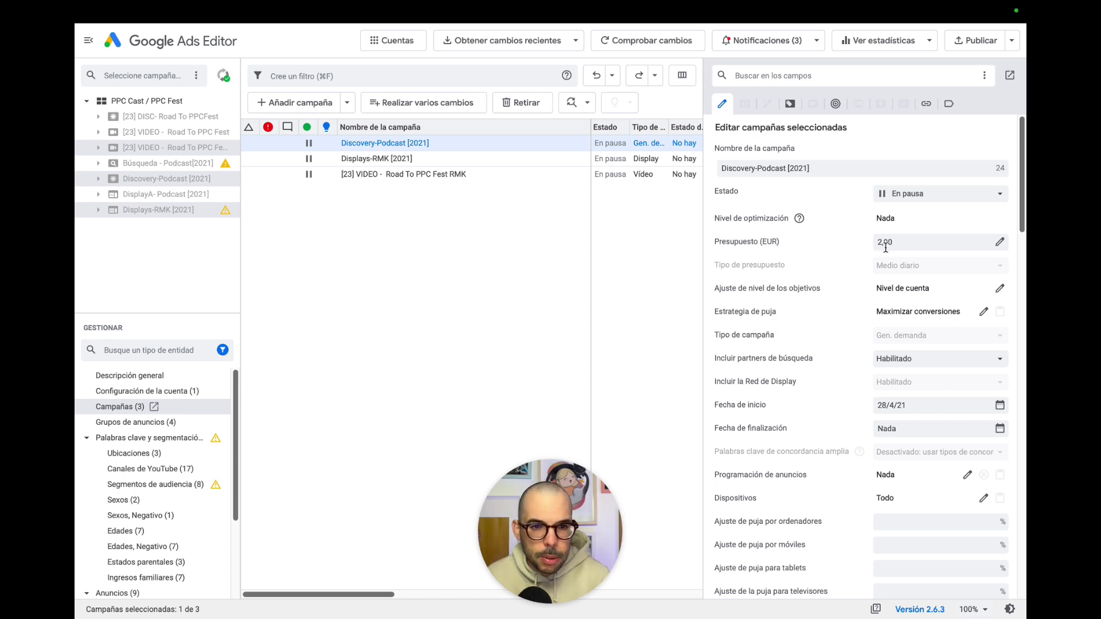
shift+click(478, 158)
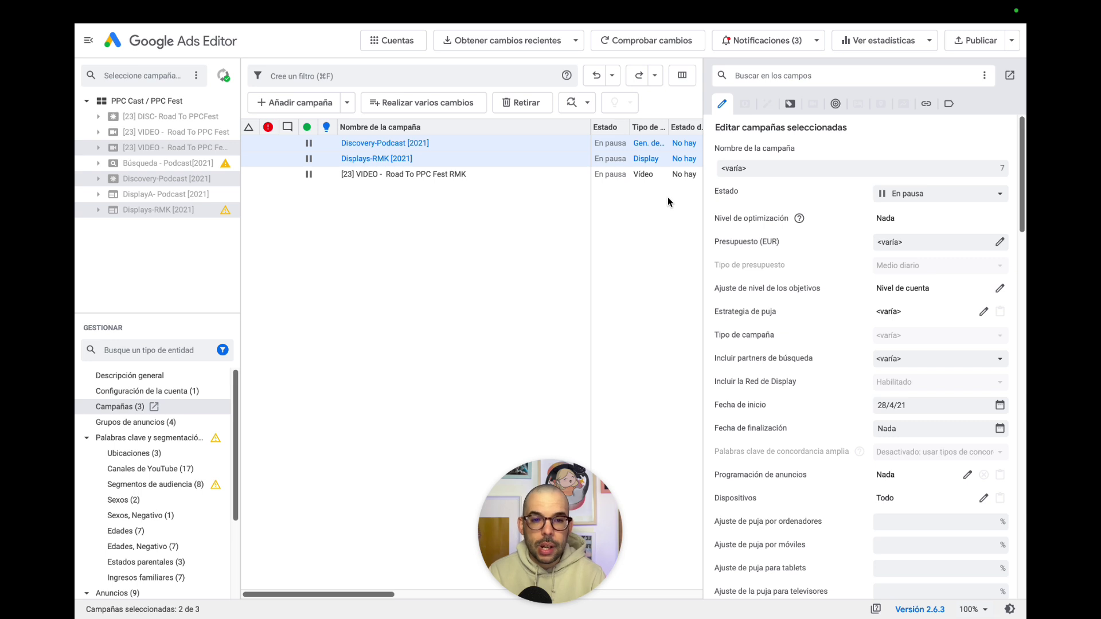
shift+click(642, 174)
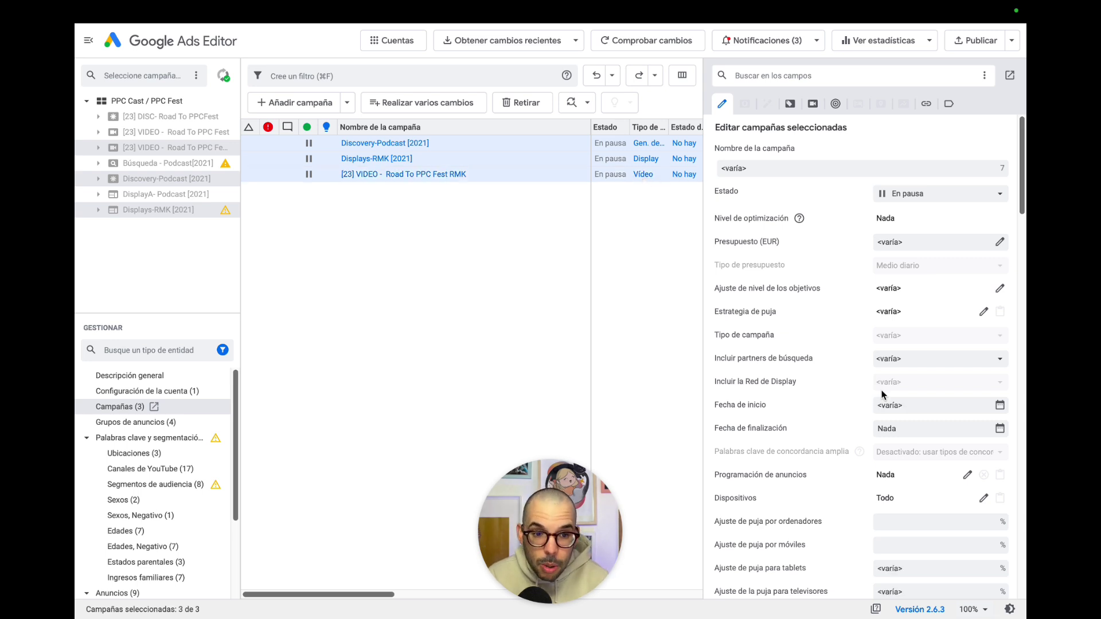
scroll(874, 405, down, 3)
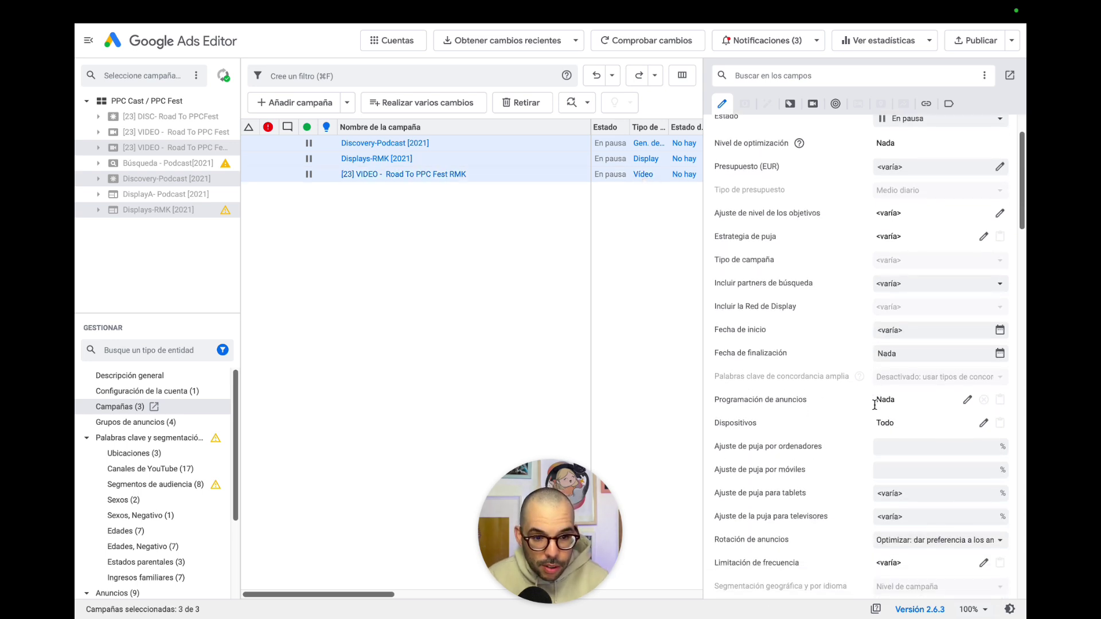
scroll(875, 405, down, 5)
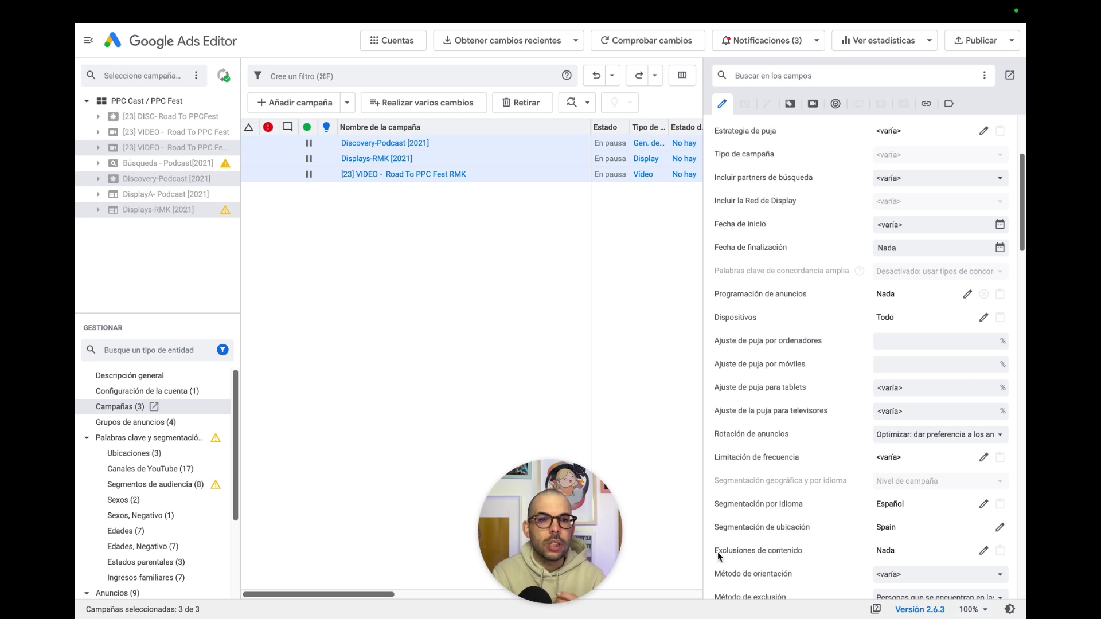
Step: Clear the campaign selection and look through the campaign fields available for building a filter
click(435, 75)
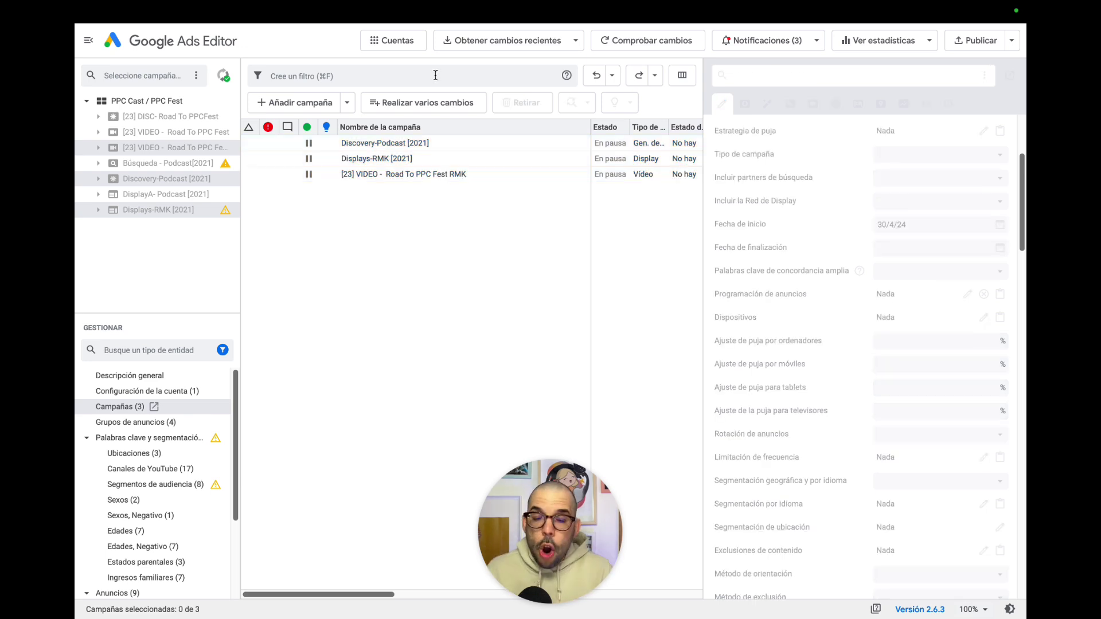
click(275, 74)
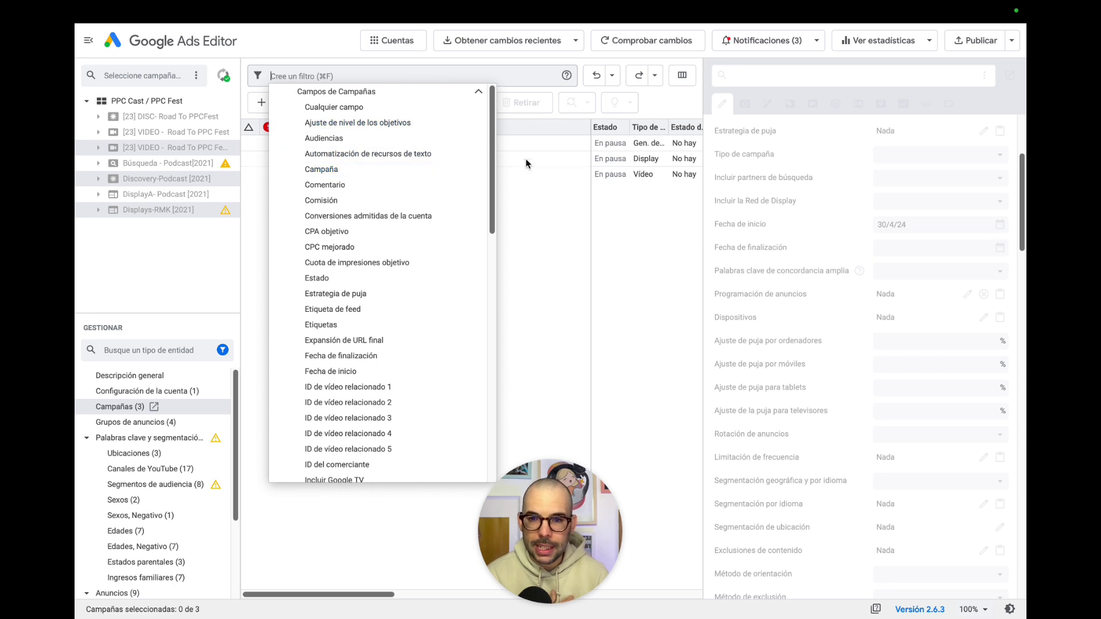
click(540, 179)
click(501, 253)
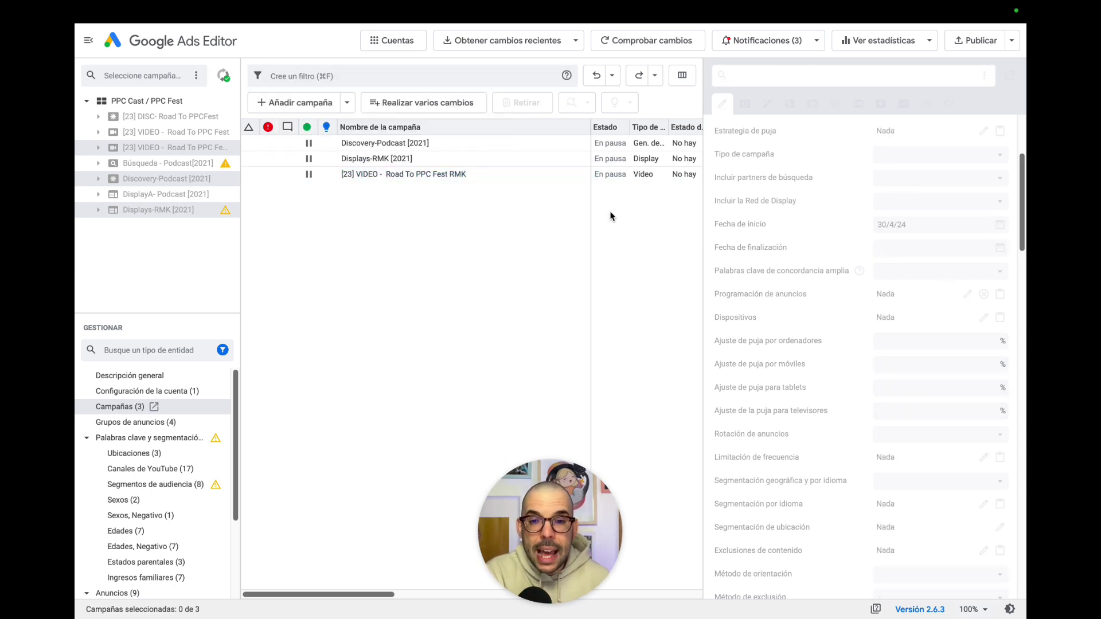
Step: Narrow the Nombre de la campaña column so that more columns fit in the campaign table
drag(356, 596, 349, 570)
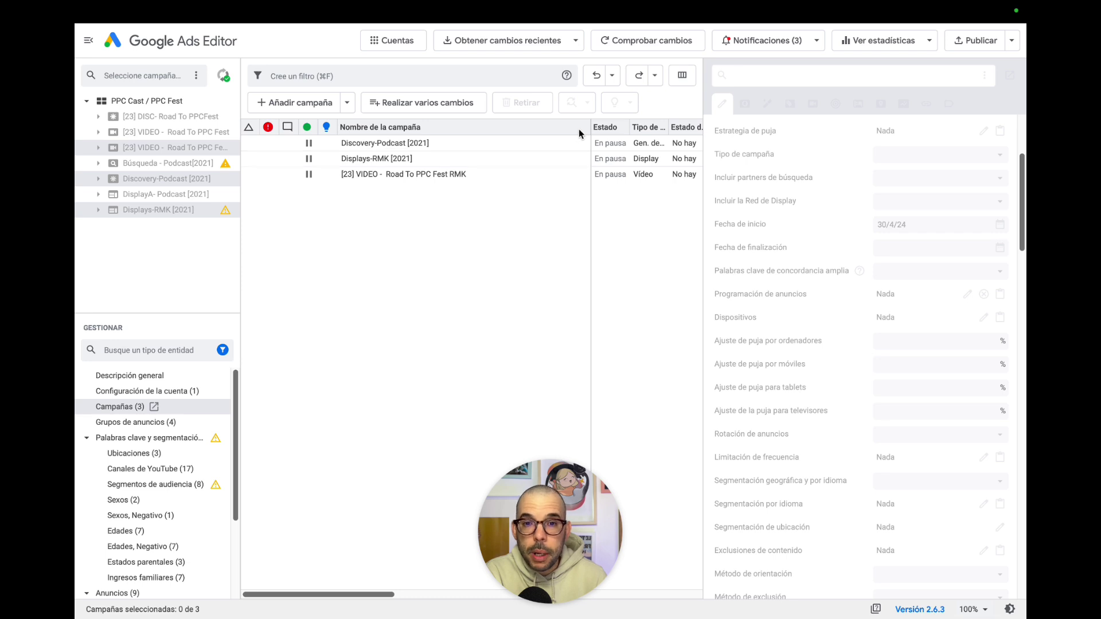
drag(590, 128, 436, 127)
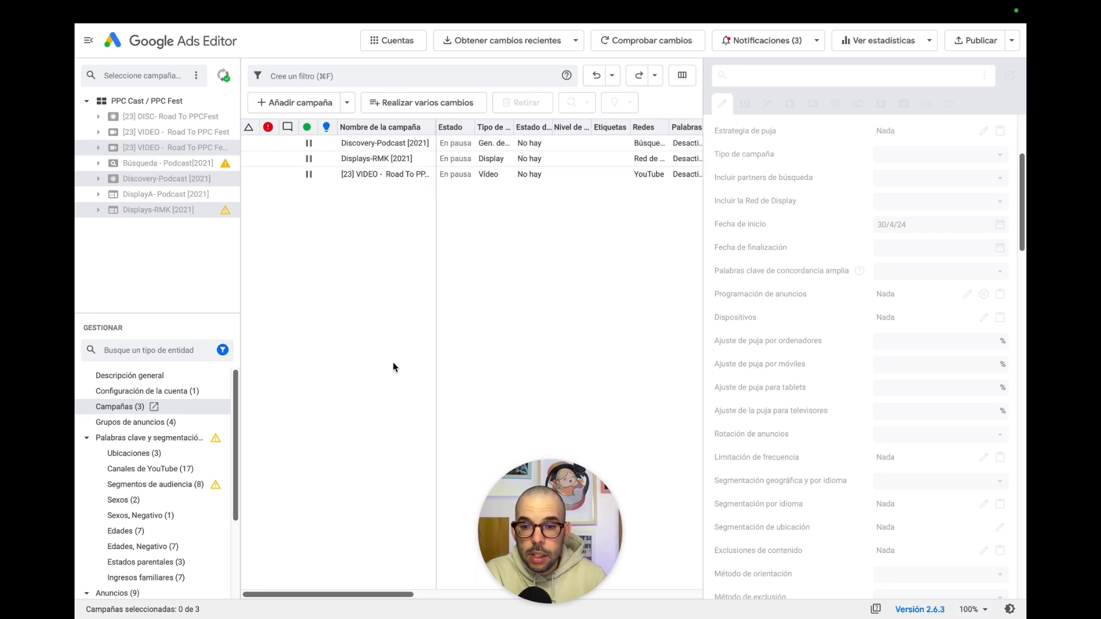
drag(342, 594, 287, 572)
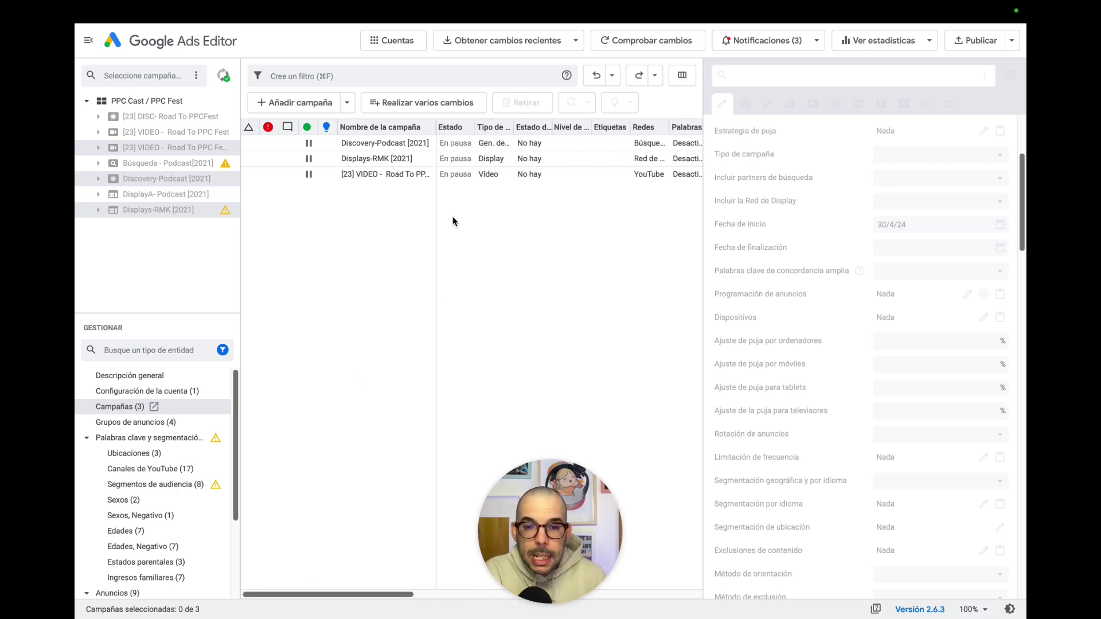
Step: Lock the Redes column in the fixed part of the campaign table
right_click(393, 132)
click(436, 72)
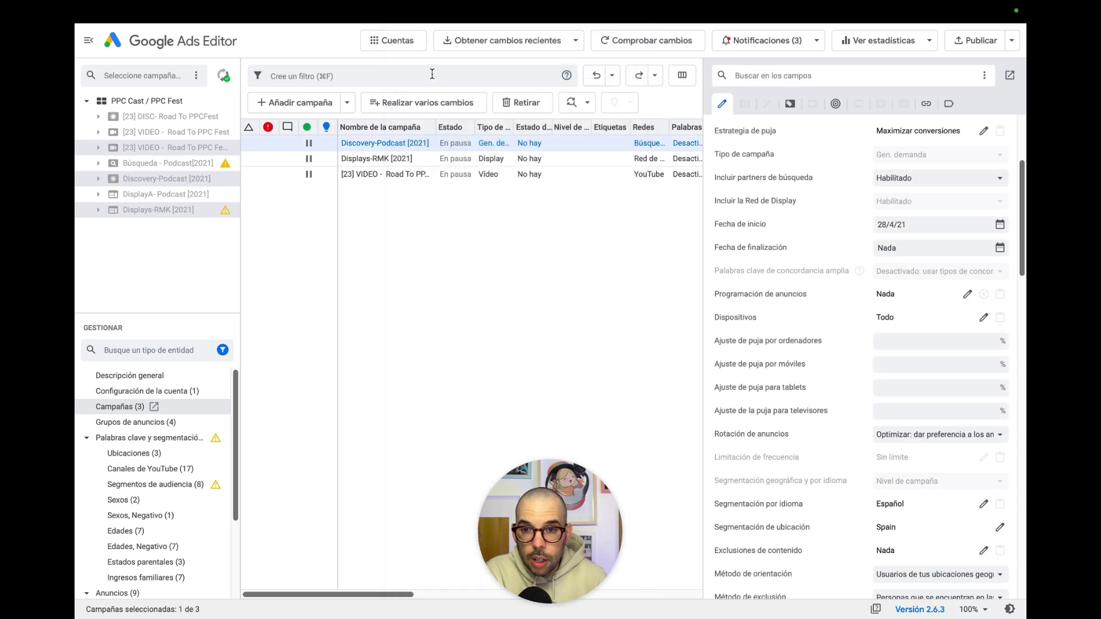
mouse_move(363, 594)
mouse_down()
mouse_move(523, 615)
mouse_move(353, 592)
mouse_up()
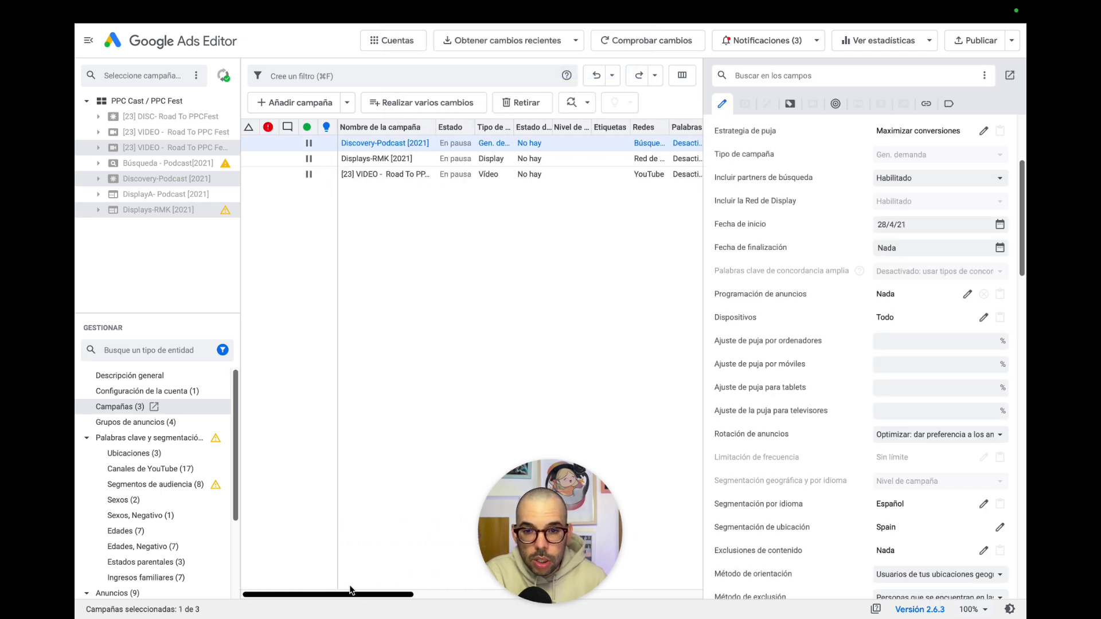
right_click(650, 127)
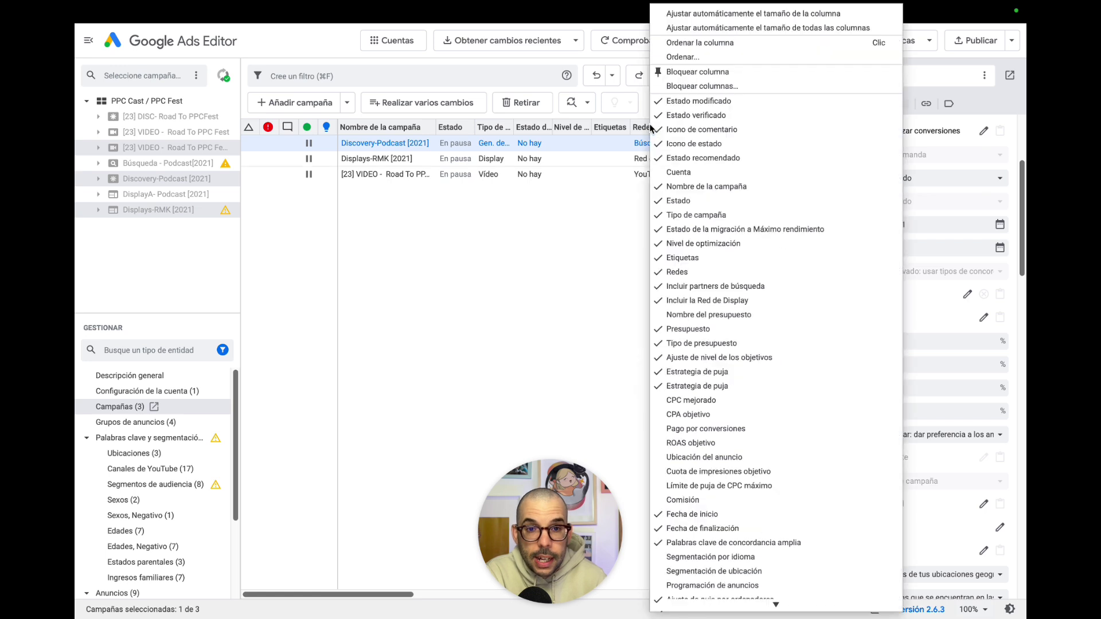
click(672, 72)
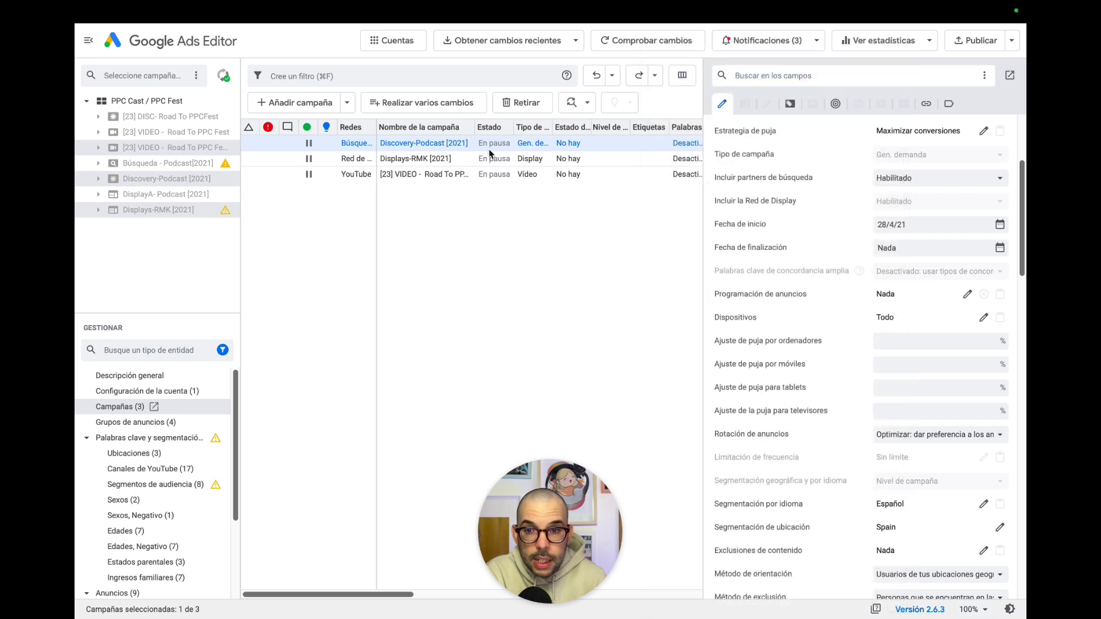
drag(349, 594, 323, 599)
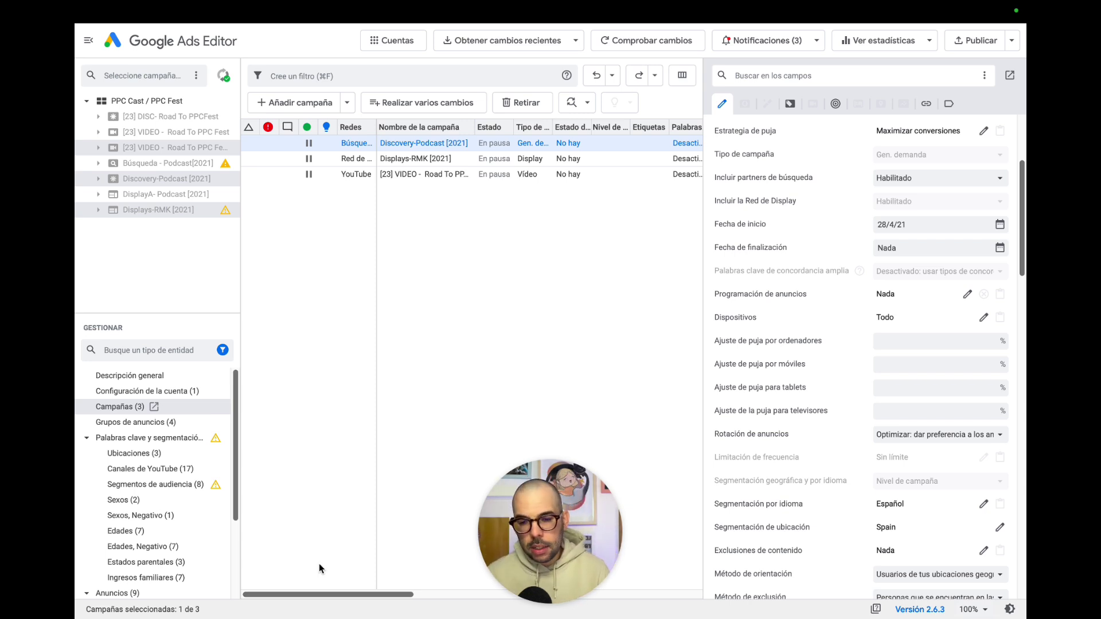
Step: Examine the full list of columns that can be shown or hidden in the campaign table
right_click(434, 133)
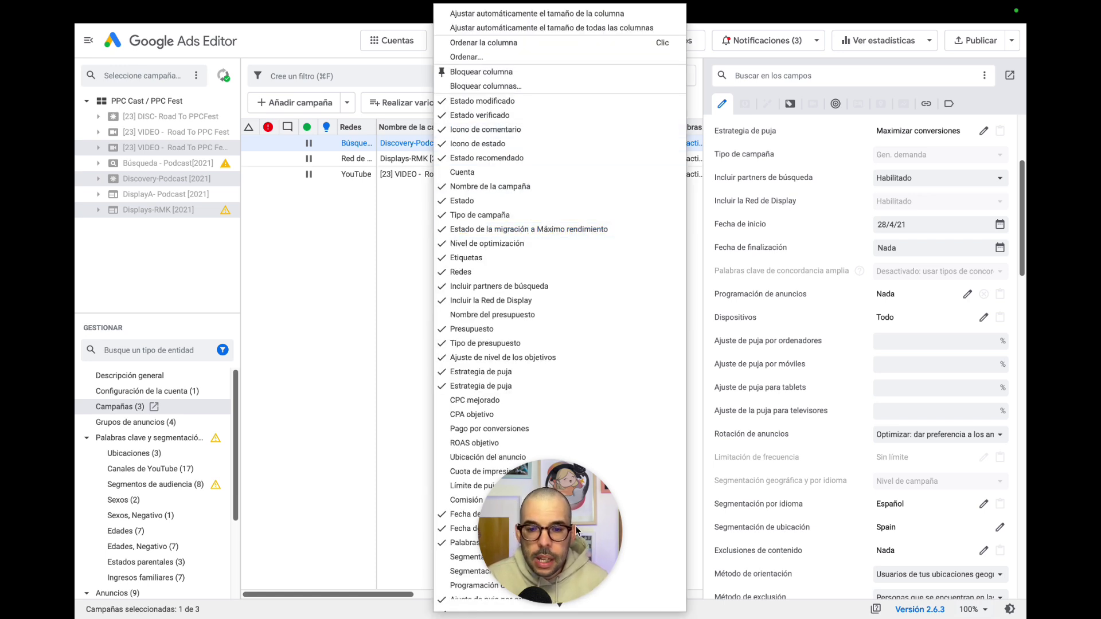
key(Escape)
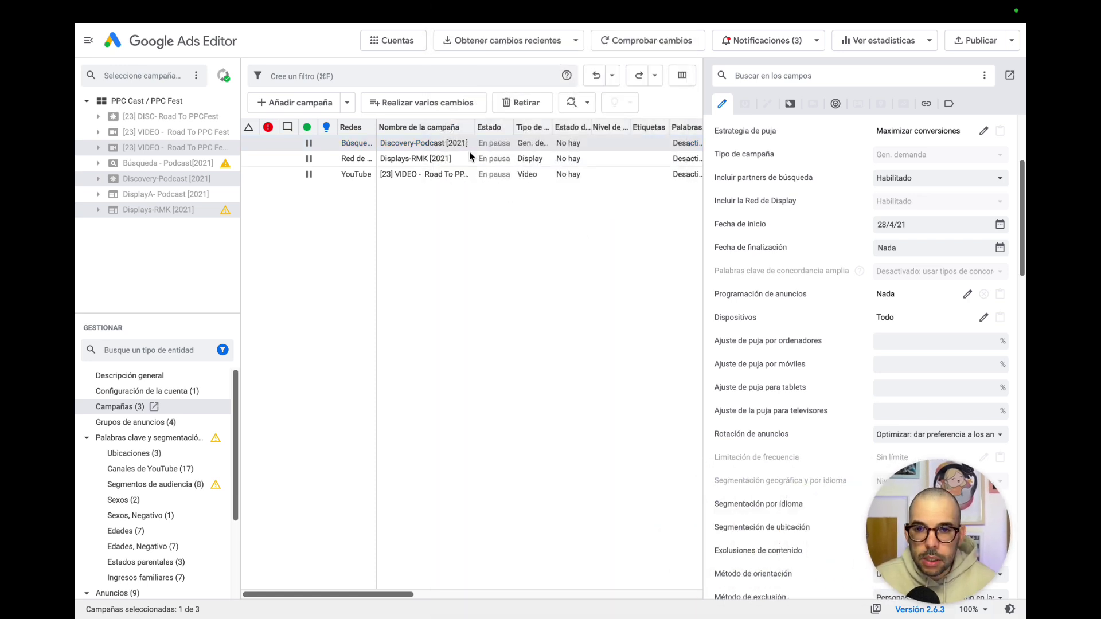
right_click(442, 127)
scroll(514, 290, down, 3)
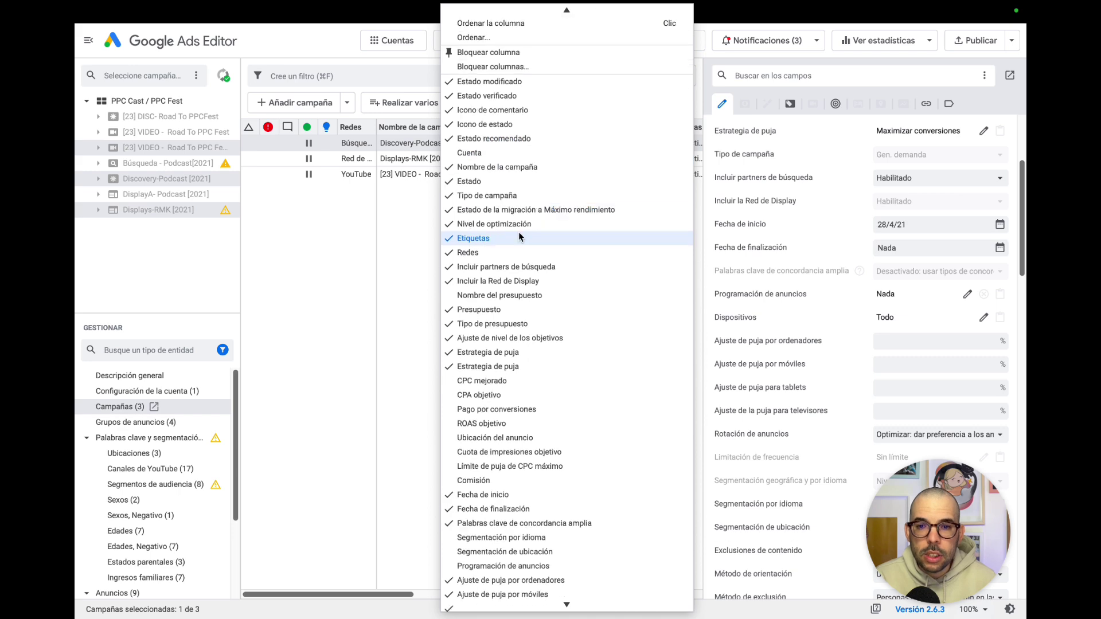
scroll(514, 344, down, 5)
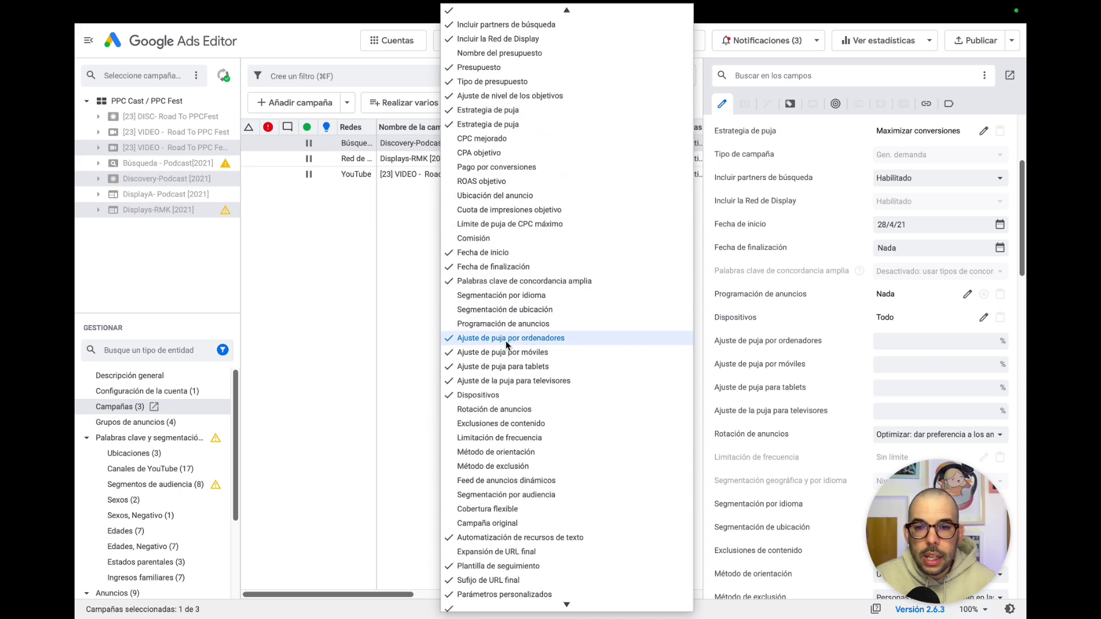
scroll(514, 457, up, 5)
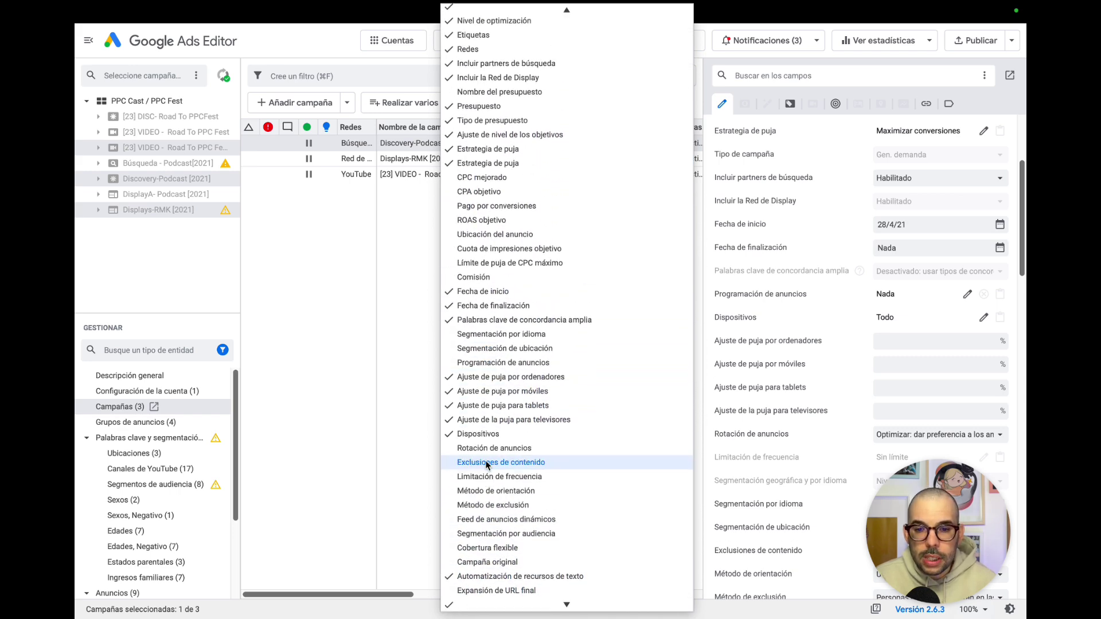
scroll(486, 462, up, 3)
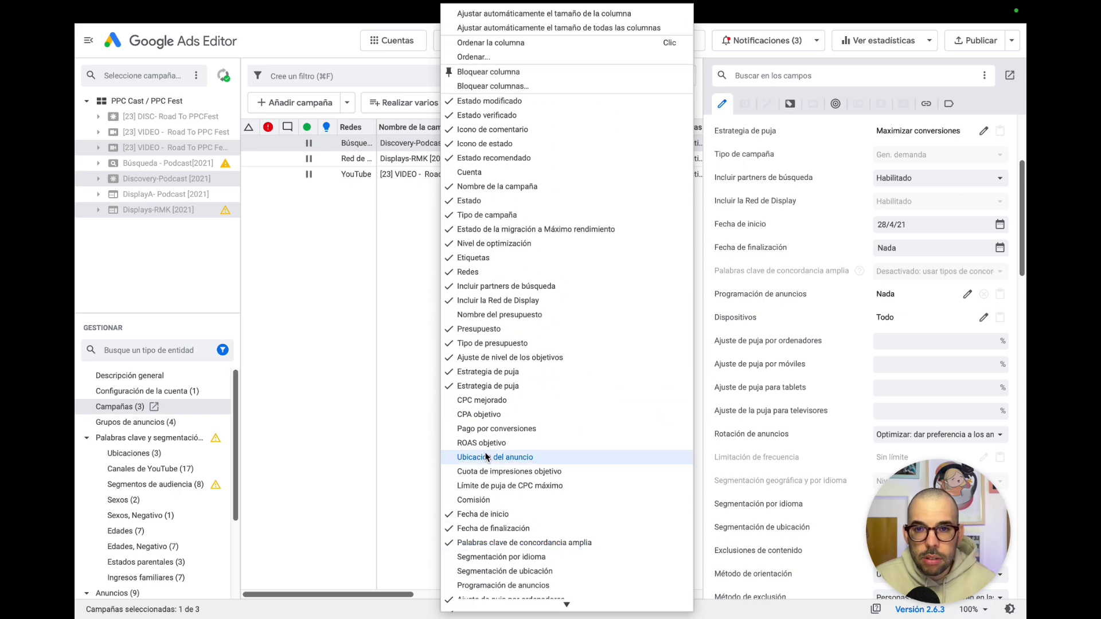
click(358, 257)
Step: View the last columns of the campaign table and the options for obtaining statistics
drag(374, 595, 692, 608)
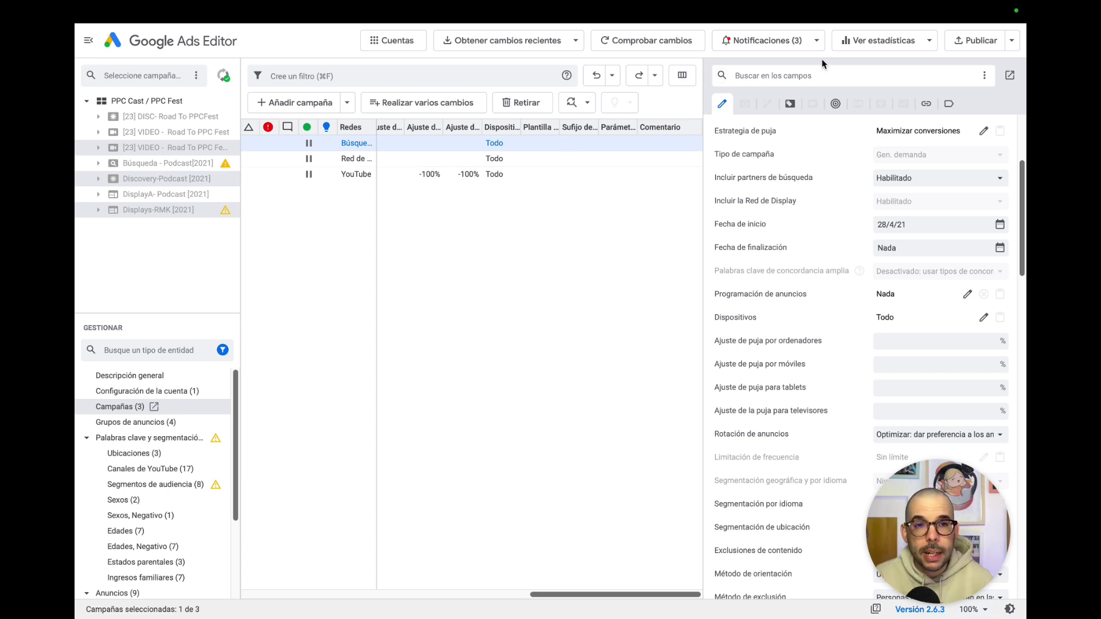
click(889, 40)
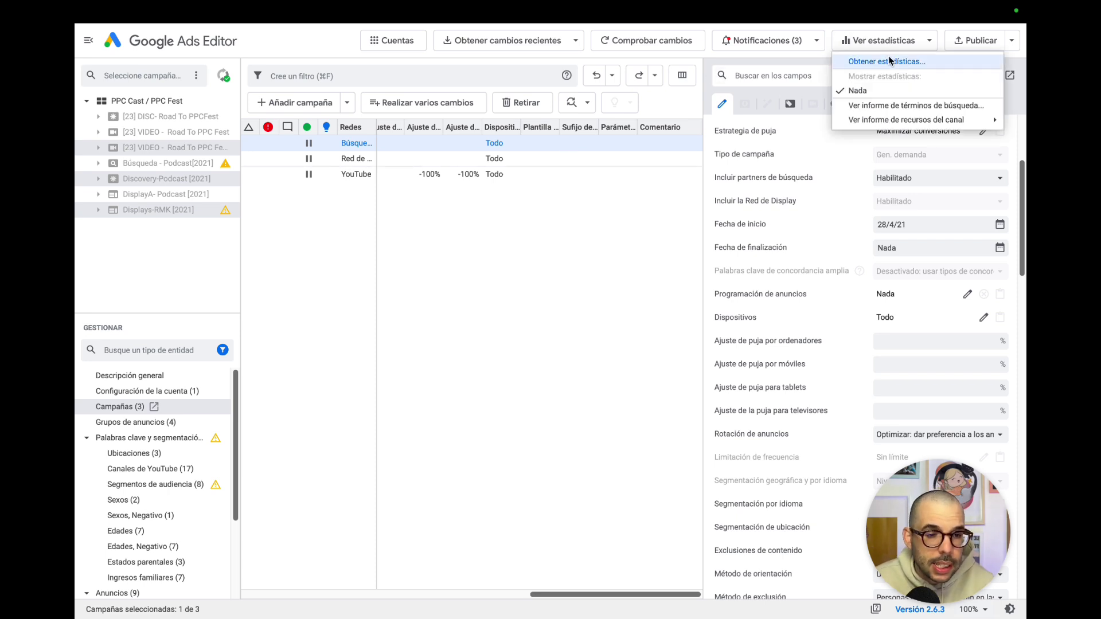
click(571, 204)
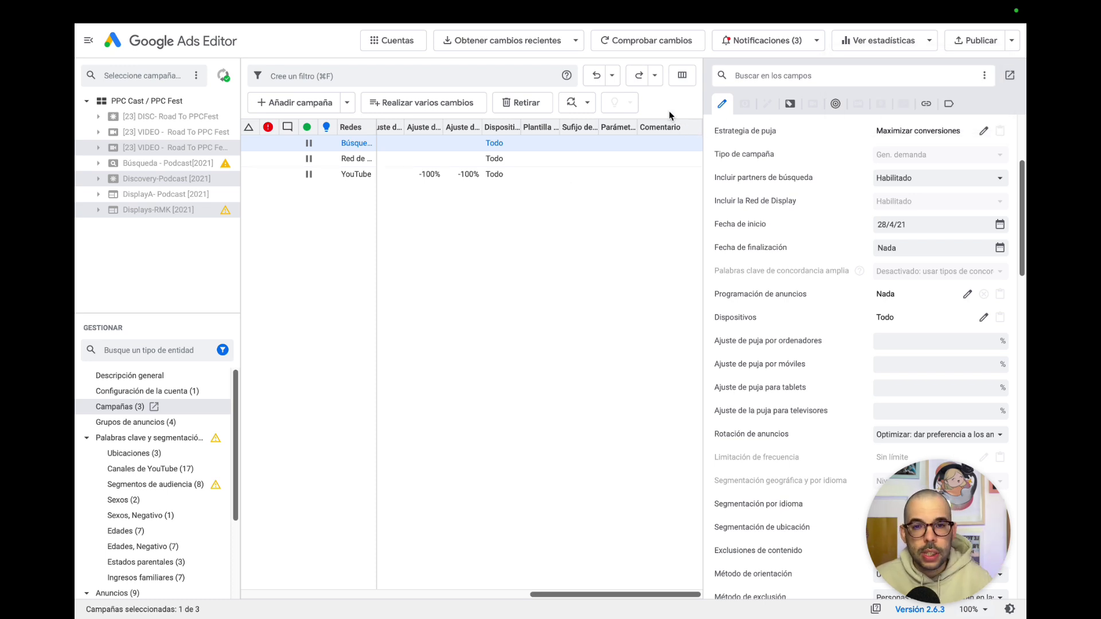
Step: Hide the Tipo de presupuesto, Ajuste de nivel de los objetivos and both Estrategia de puja columns
right_click(507, 133)
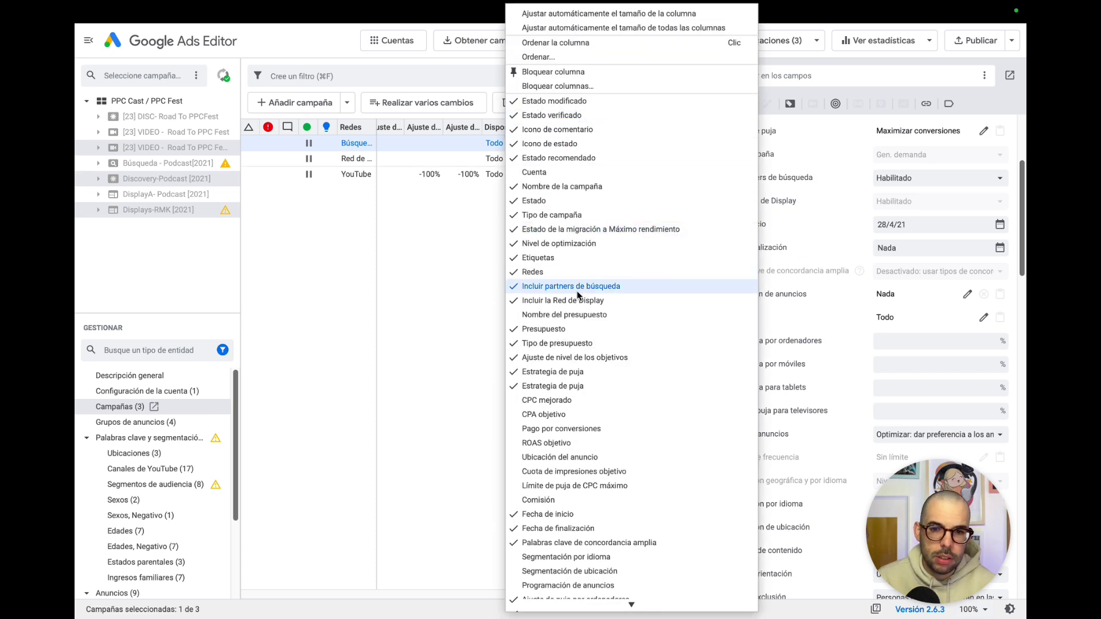
scroll(573, 287, down, 1)
scroll(577, 294, down, 1)
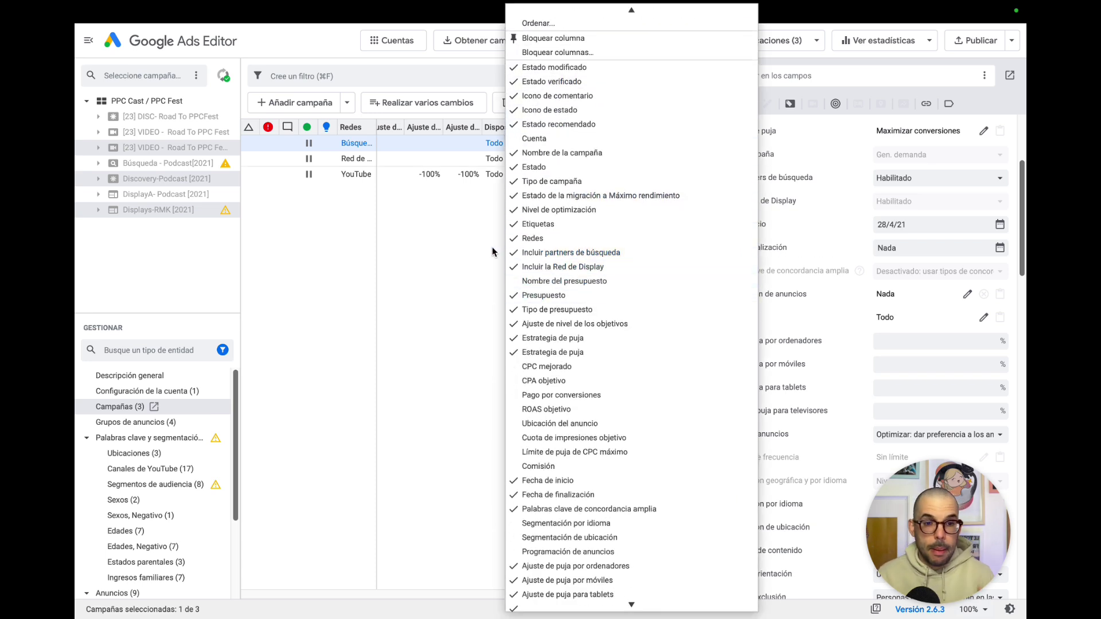
click(544, 309)
click(543, 323)
click(540, 338)
click(541, 352)
Step: Hide the Estado modificado, Estado verificado, Icono de comentario, Icono de estado and Estado recomendado columns
scroll(542, 328, up, 2)
click(553, 94)
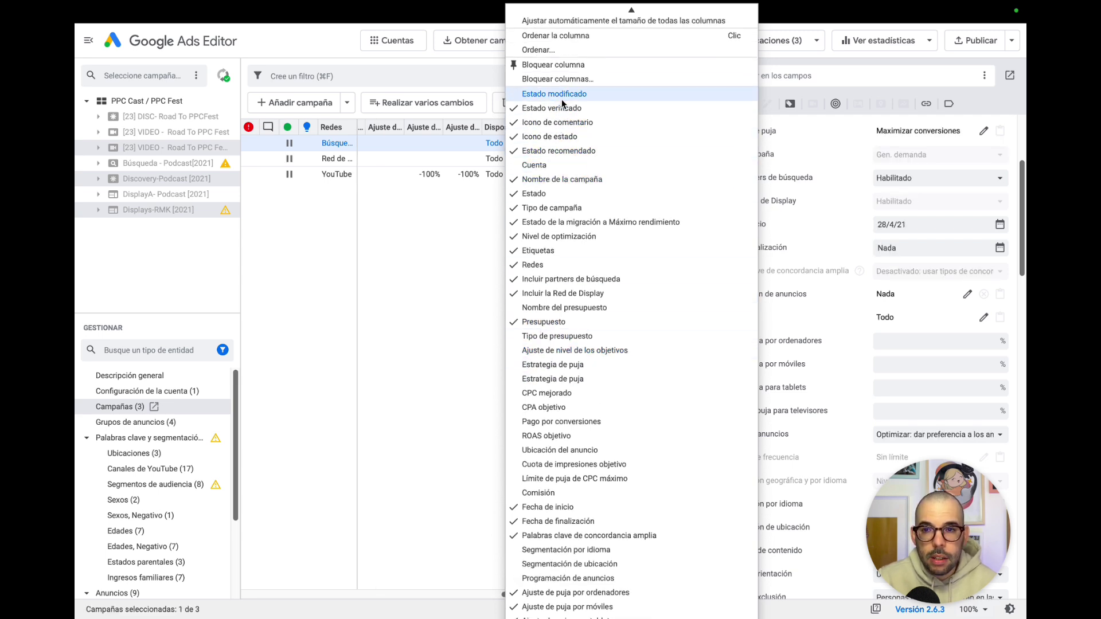
click(554, 109)
click(554, 122)
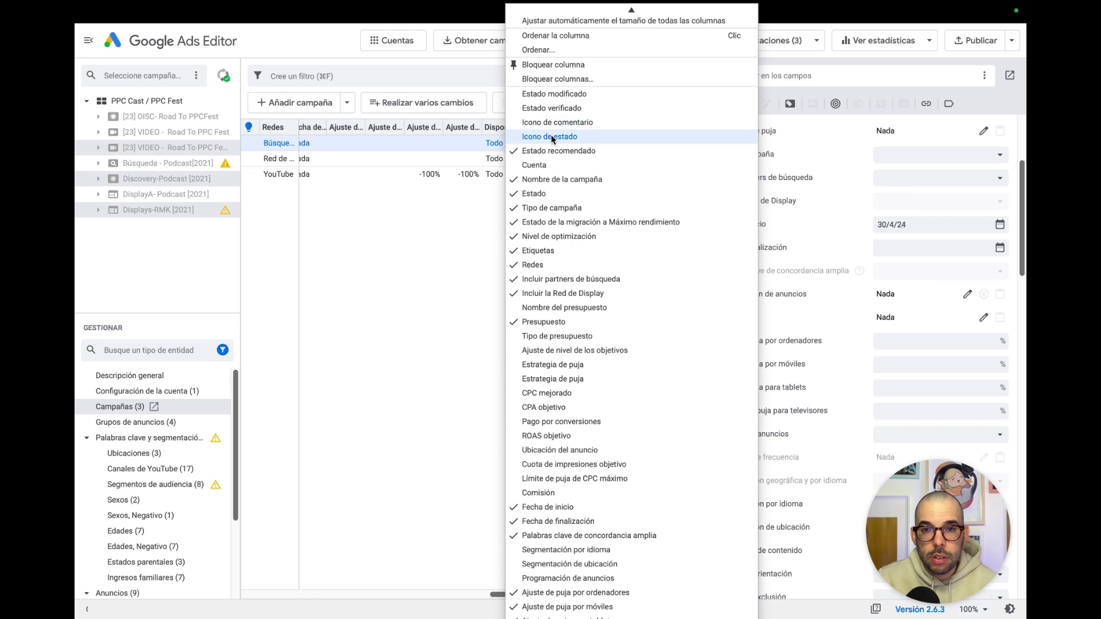
click(552, 136)
click(553, 150)
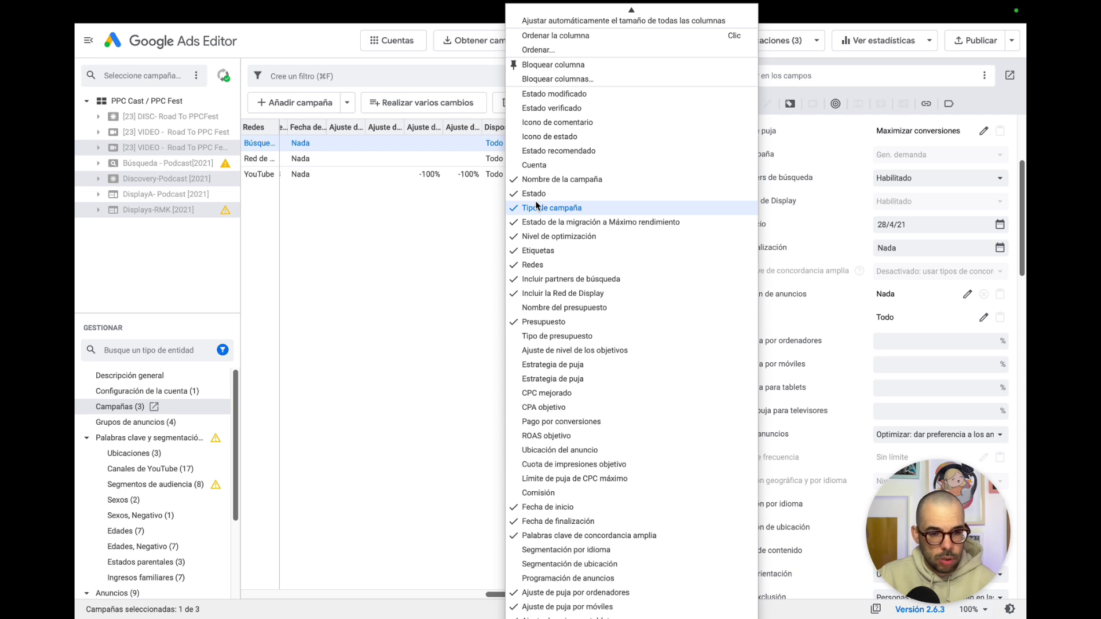
Step: Hide the Nivel de optimización, Redes and Incluir partners de búsqueda columns, keeping Etiquetas shown
click(558, 236)
click(553, 251)
click(544, 266)
click(540, 279)
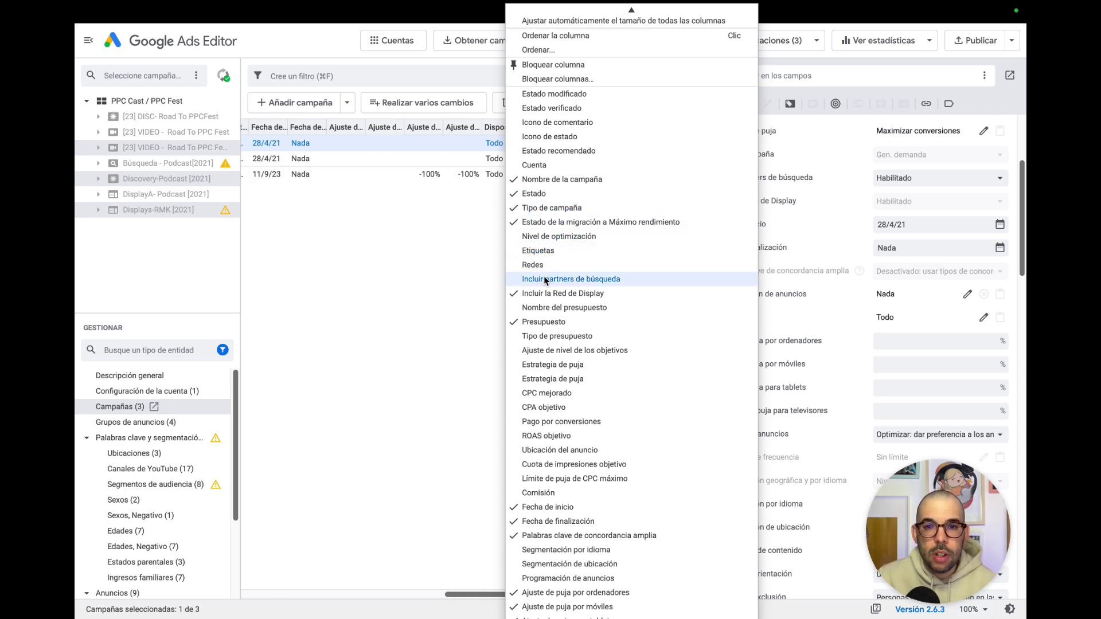
click(544, 250)
click(441, 440)
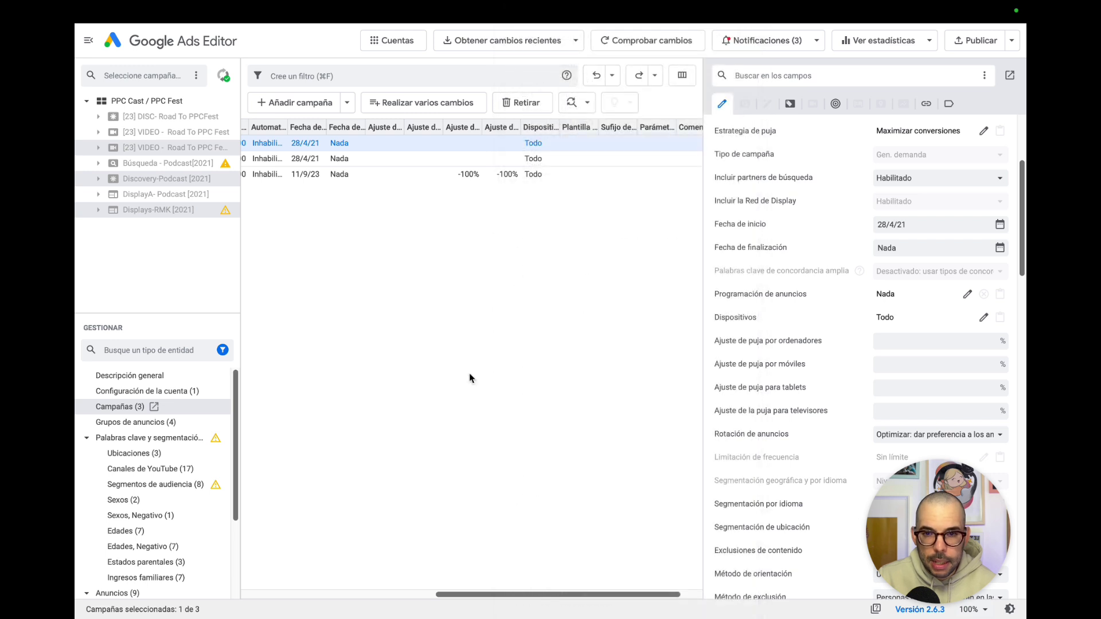
Step: Move the Fecha de finalización and Dispositivos columns in among the bid-adjustment columns, and review the list of shown columns
scroll(507, 126, left, 1)
scroll(480, 130, left, 5)
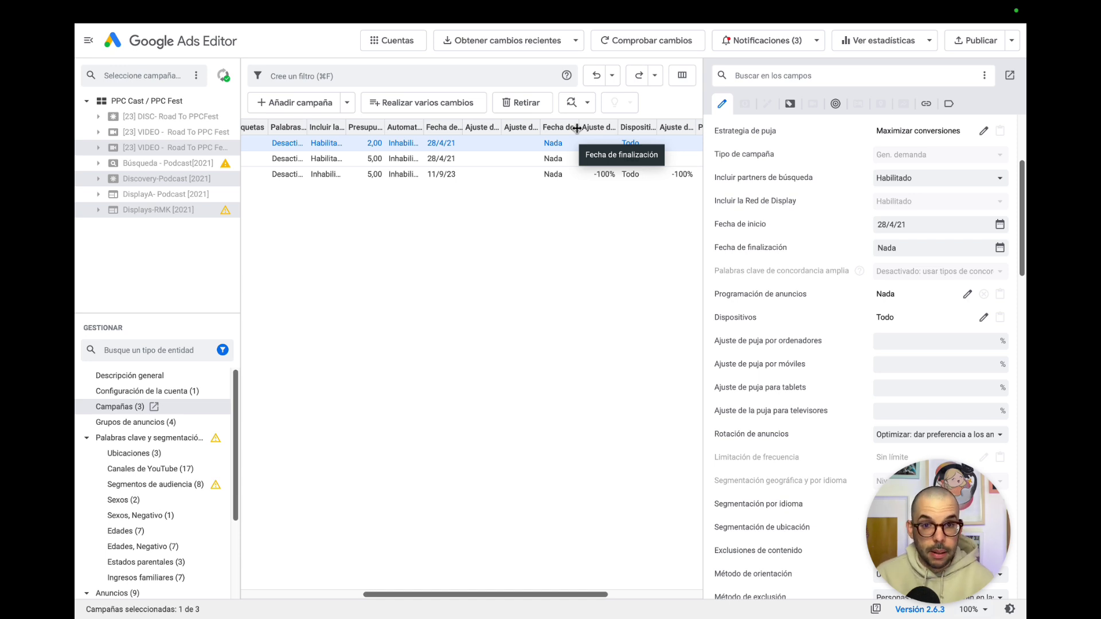
right_click(576, 128)
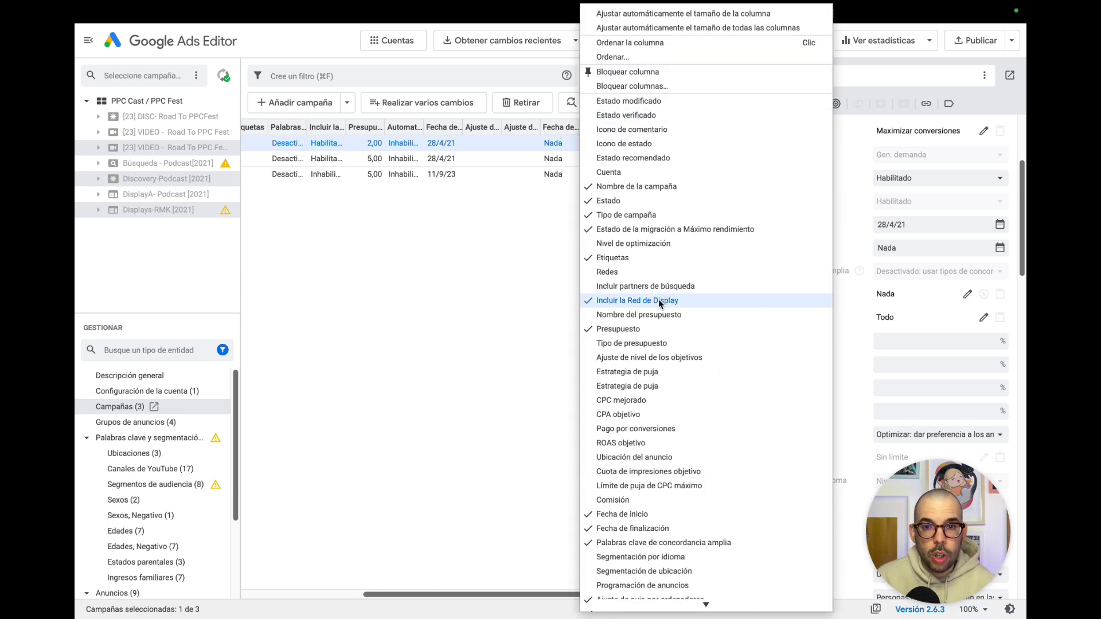
scroll(659, 305, down, 1)
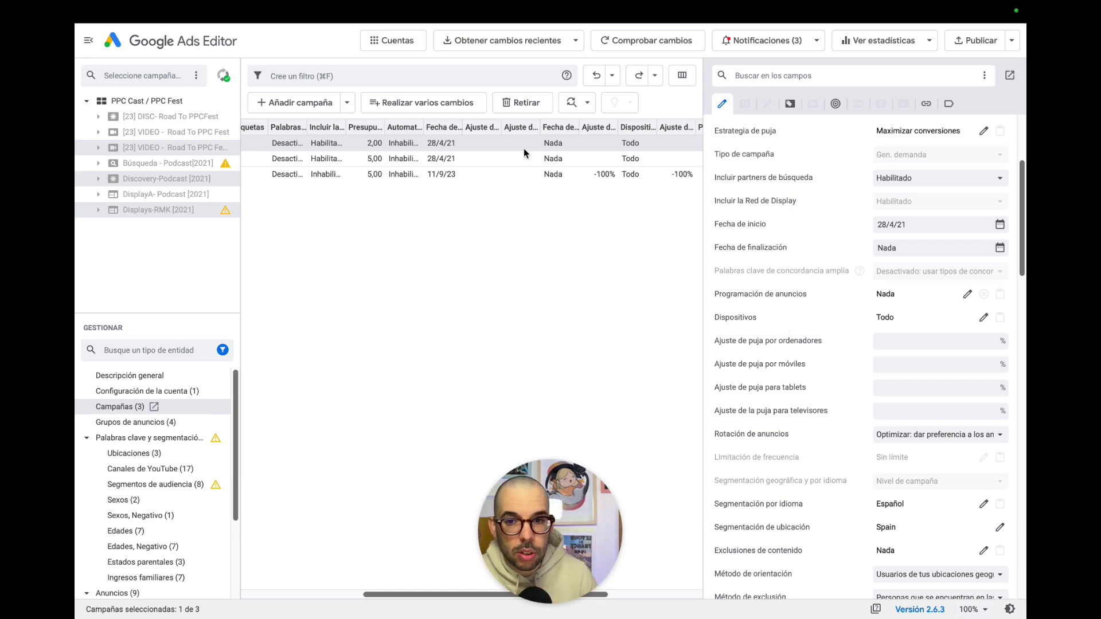
click(644, 381)
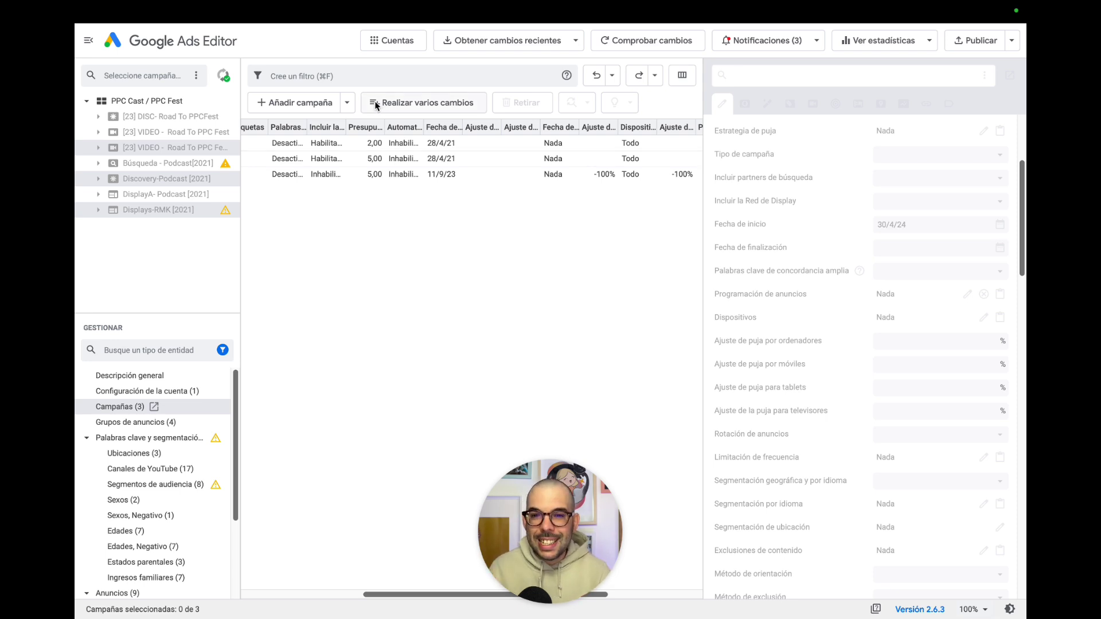
Step: Review the settings of Displays-RMK [2021] and [23] VIDEO - Road To PPC Fest RMK, including targeting, URL options and related videos
click(376, 157)
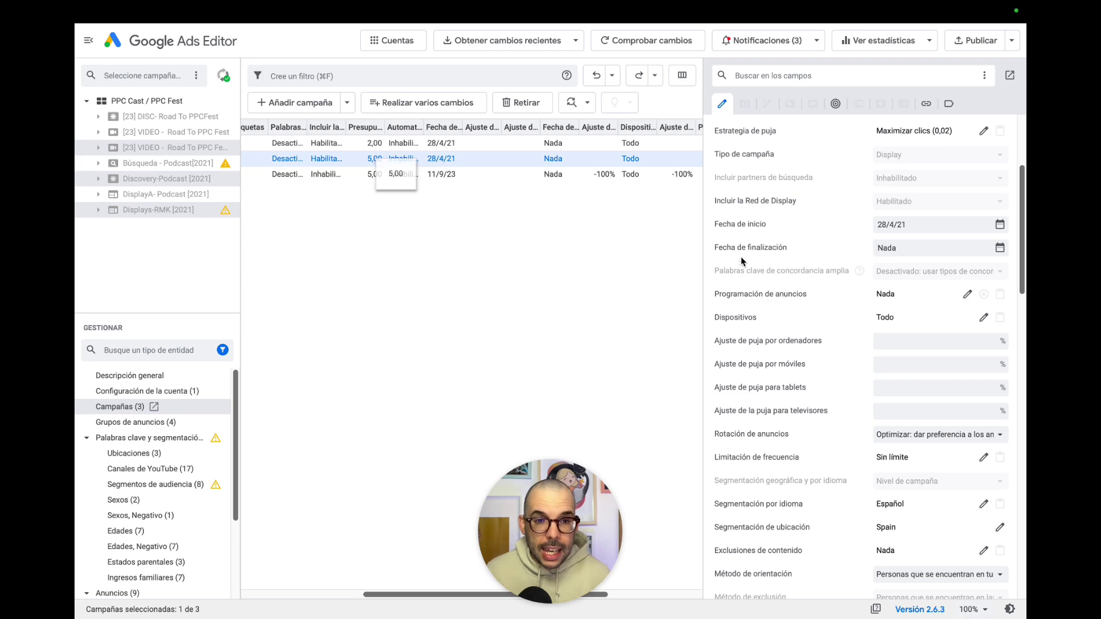
scroll(811, 275, down, 5)
scroll(811, 272, down, 10)
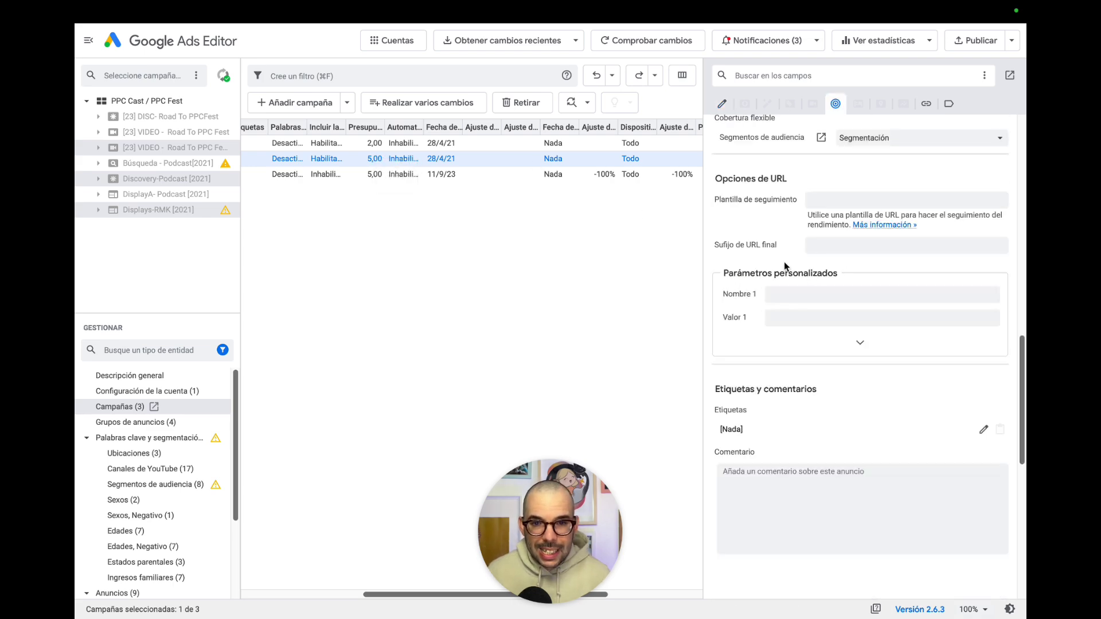
click(582, 175)
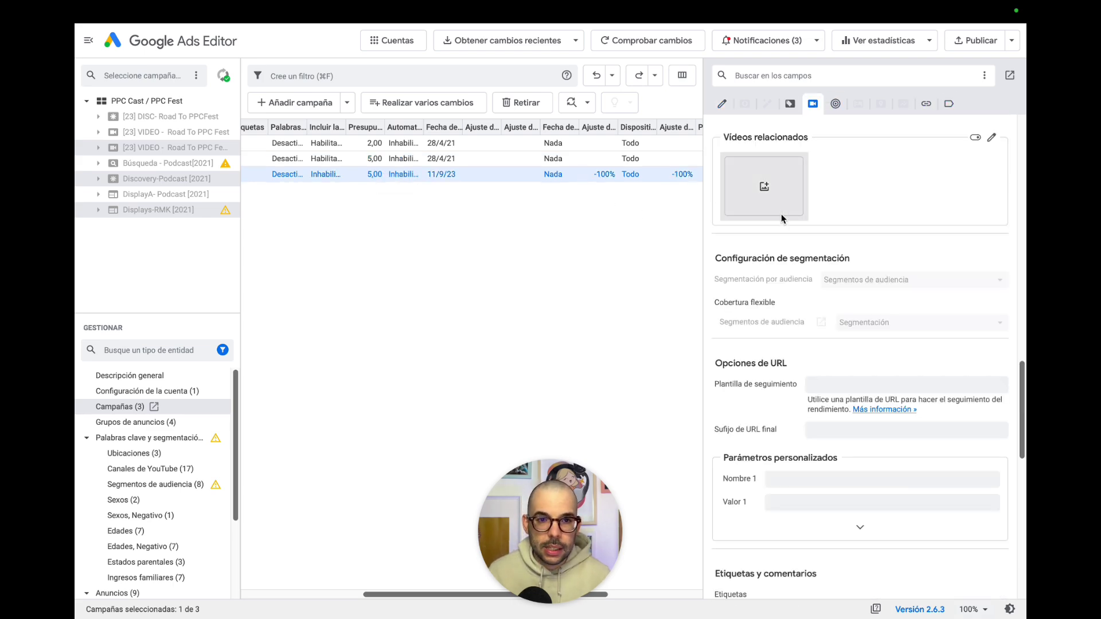
scroll(780, 212, down, 3)
scroll(747, 224, up, 15)
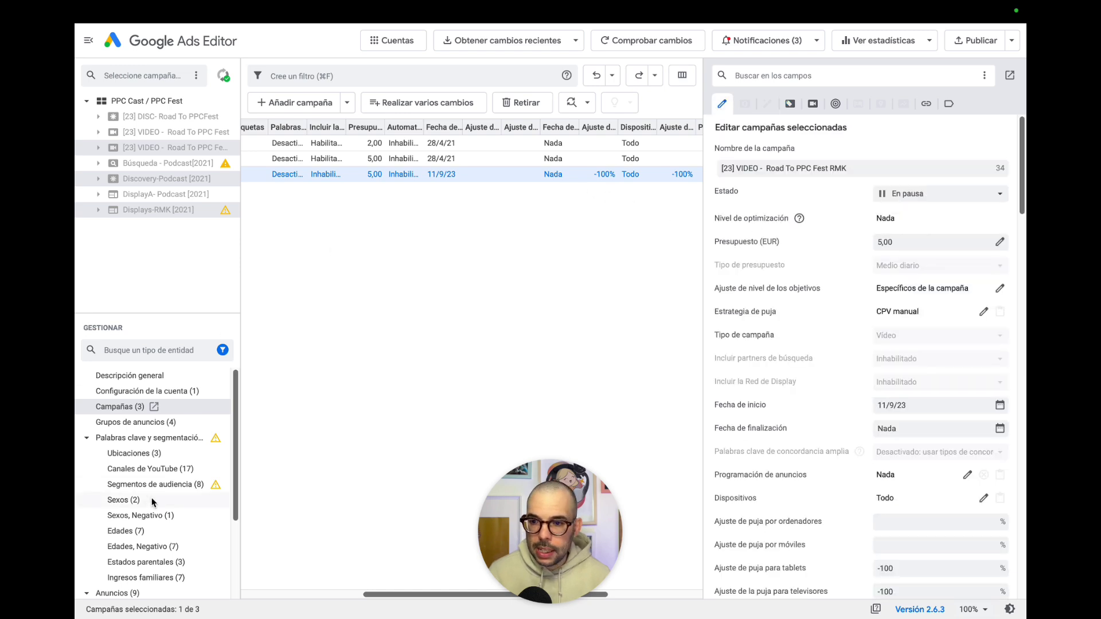
Step: Review the targeted locations and genders of the selected campaigns and their static image ads
click(158, 457)
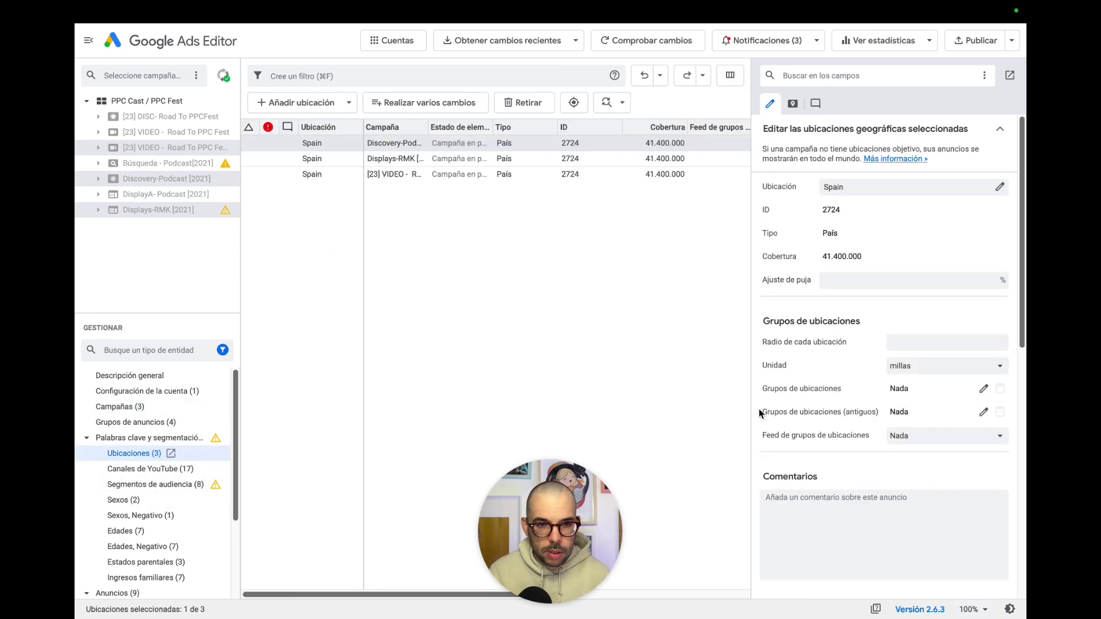
click(125, 515)
click(124, 500)
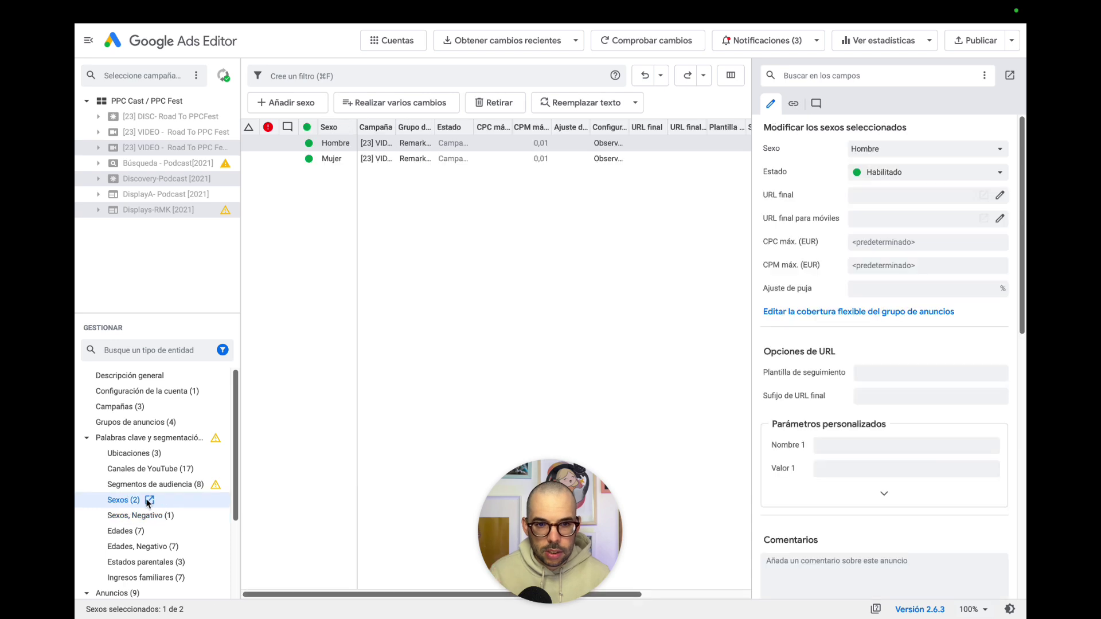
scroll(140, 507, down, 3)
click(145, 500)
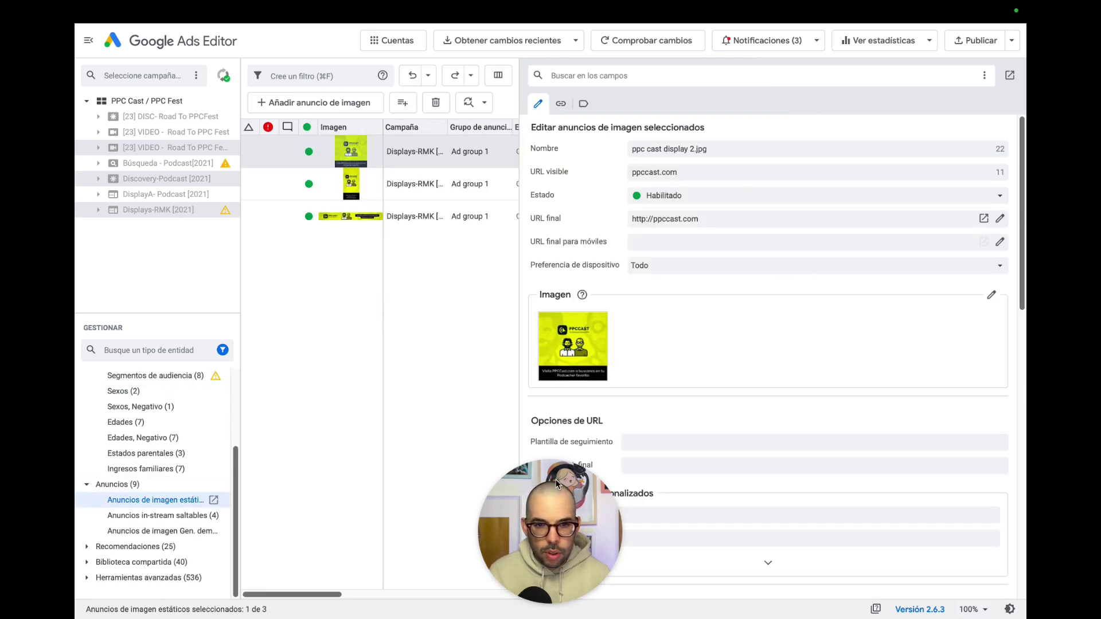
Step: Review the skippable in-stream ads and the editing fields of AD1V Short, down to its labels and comments
click(153, 516)
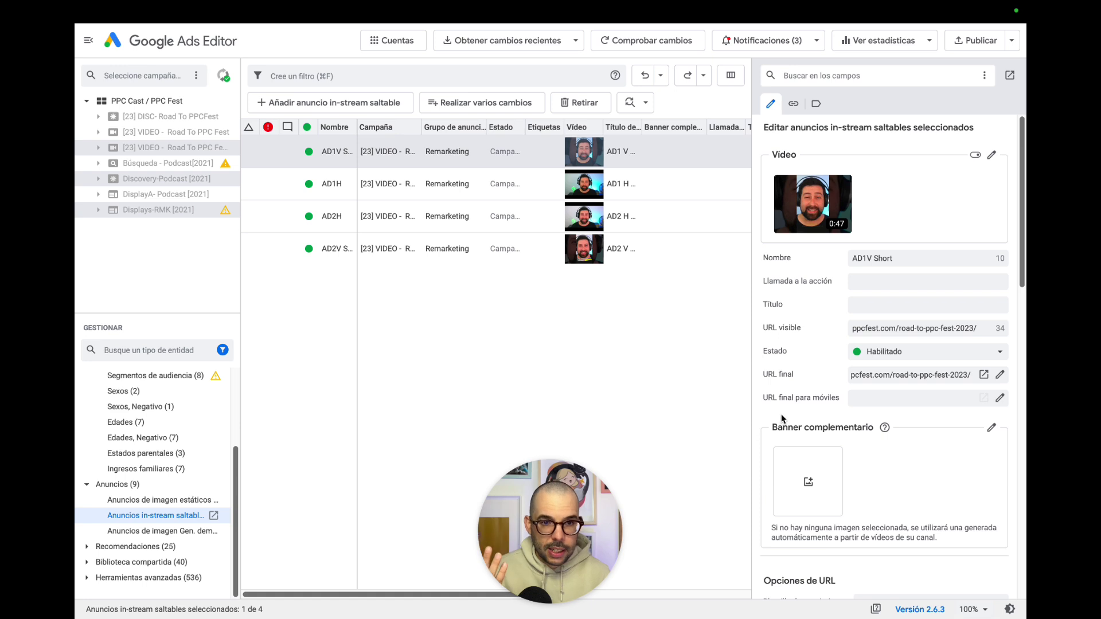
scroll(785, 417, down, 10)
scroll(785, 417, down, 3)
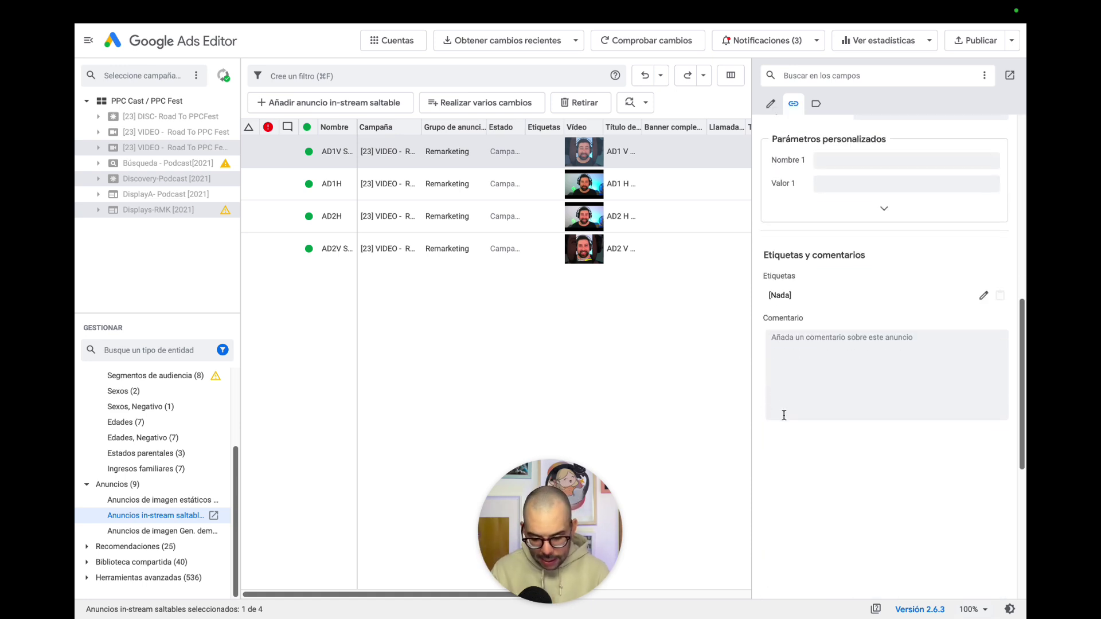
scroll(782, 417, up, 12)
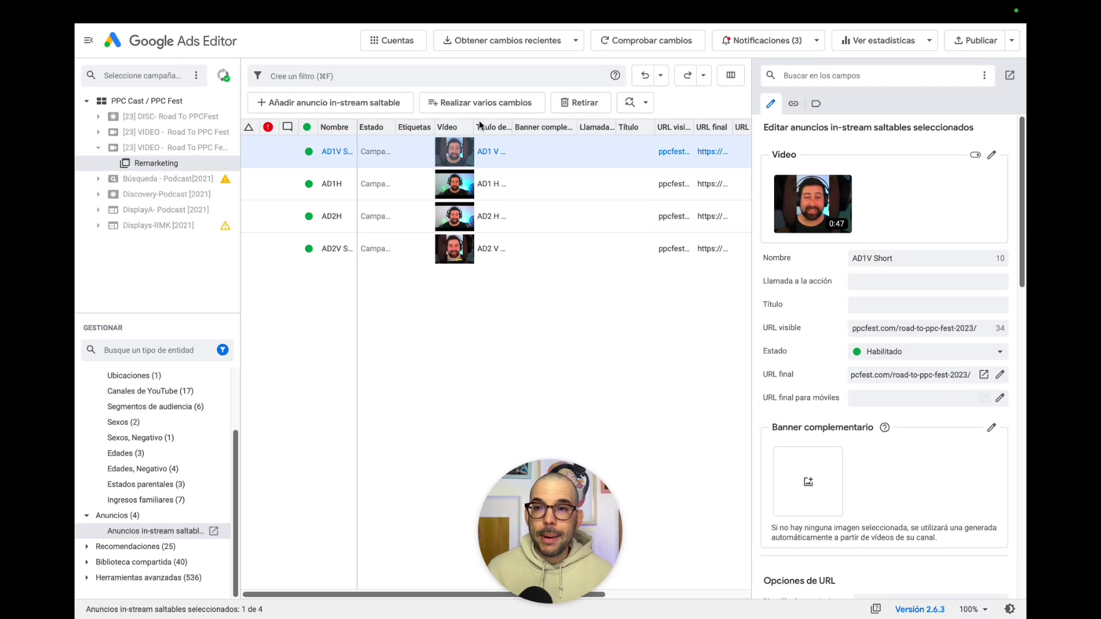
Step: Examine the Más datos options for downloading recent changes, including all campaigns, chosen campaigns and their selection commands, and cancel the download
mouse_move(401, 6)
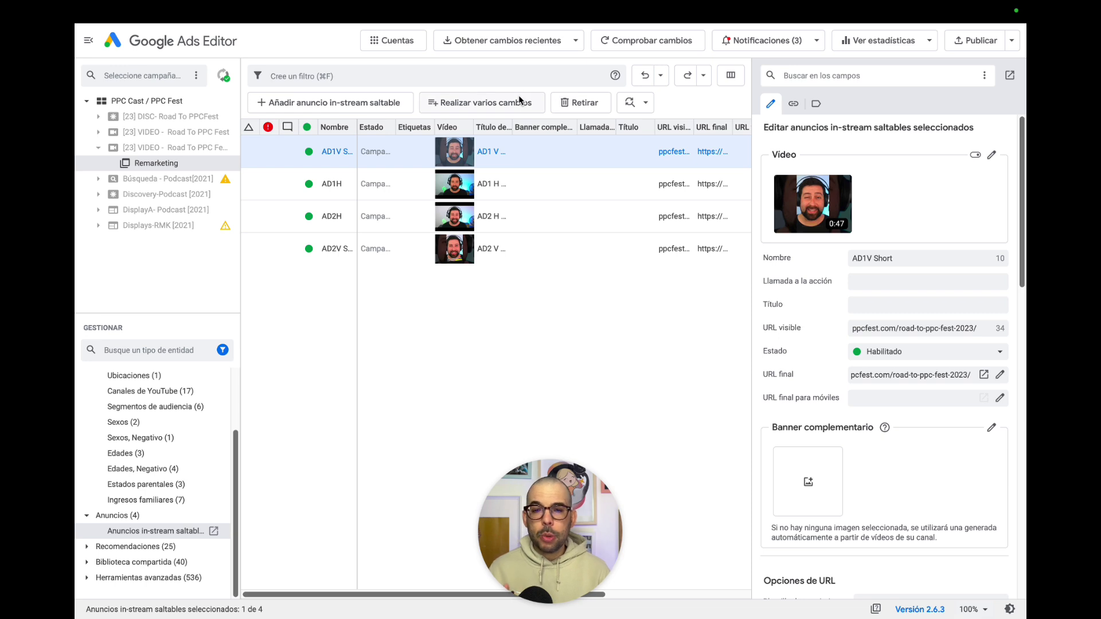
click(530, 41)
click(570, 42)
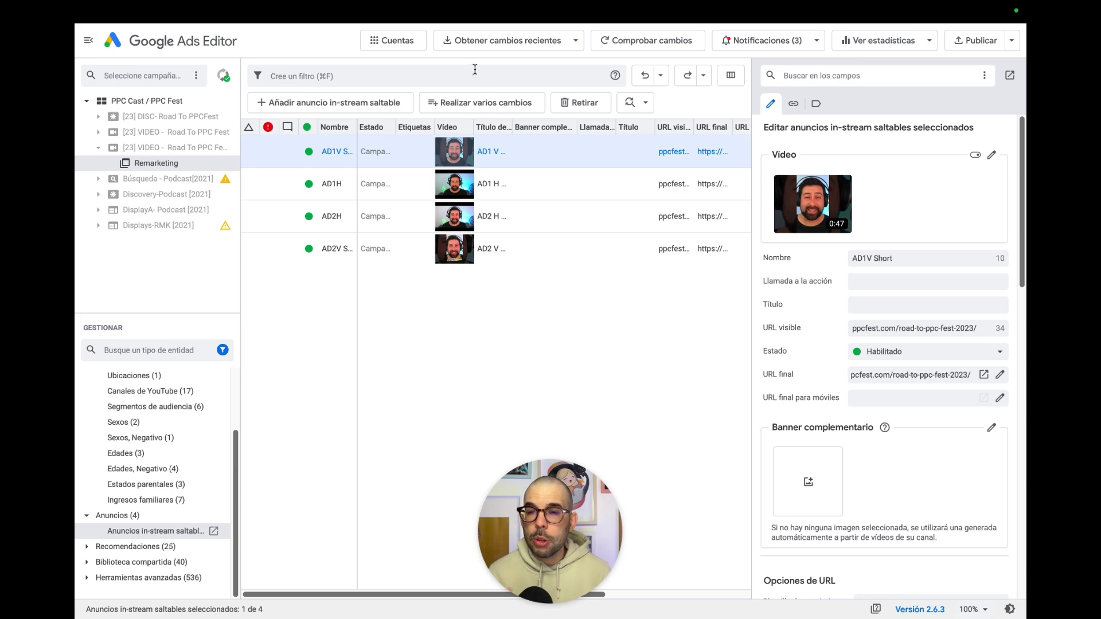
click(390, 41)
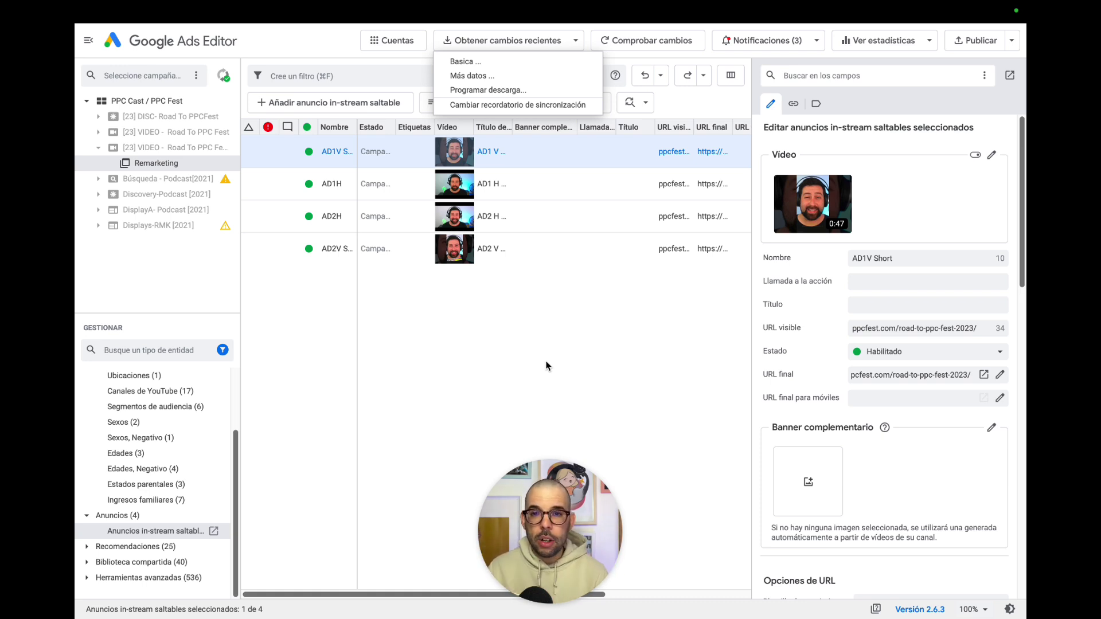
click(494, 75)
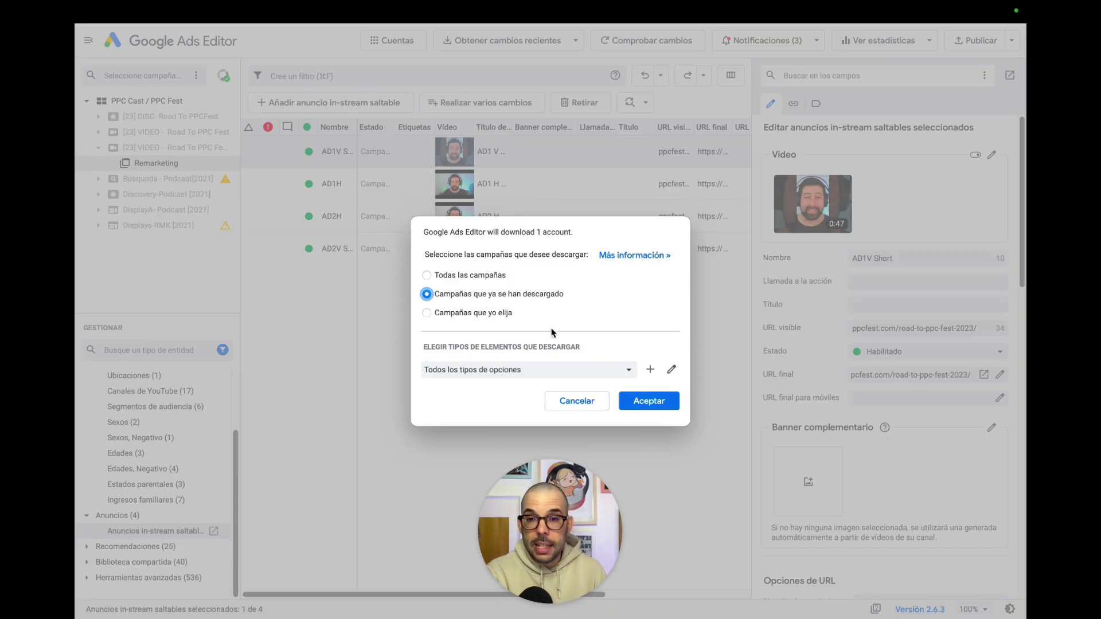
click(498, 314)
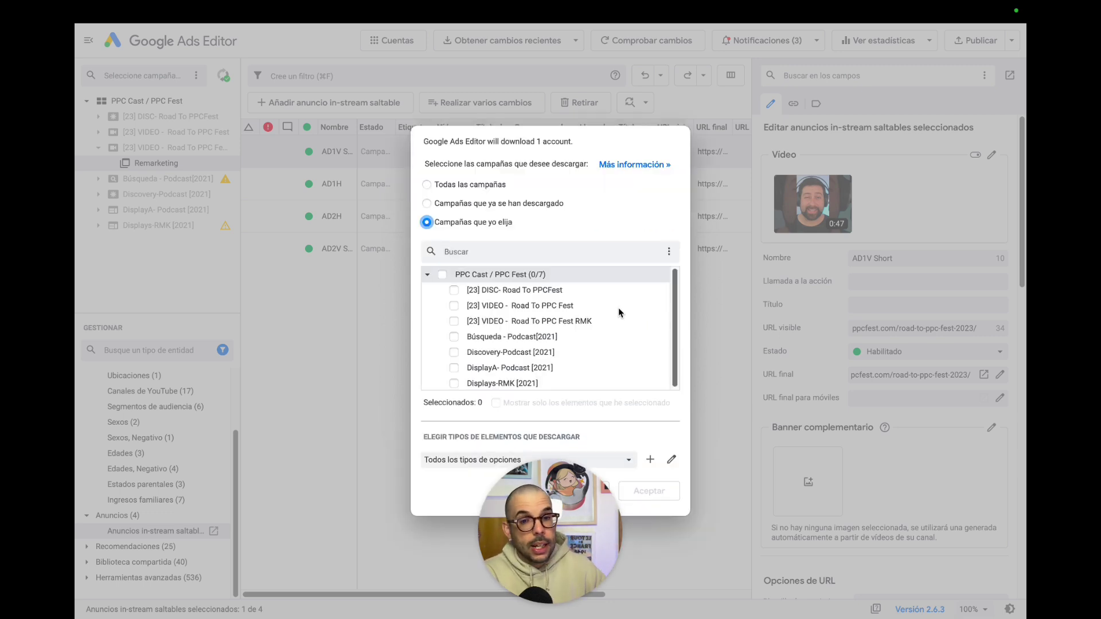
click(668, 252)
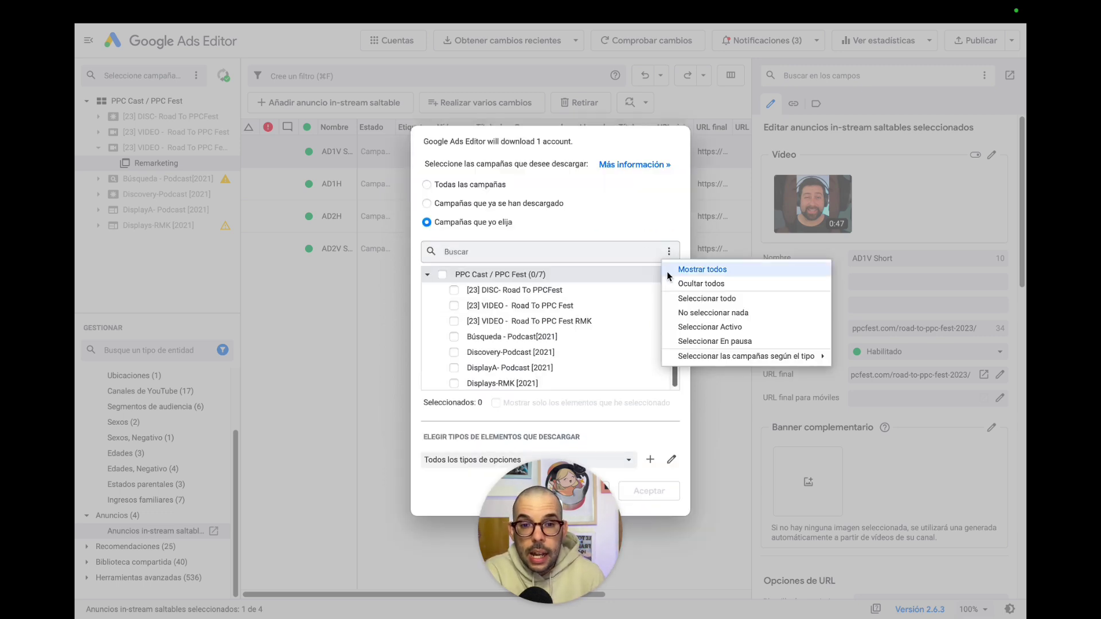
click(498, 199)
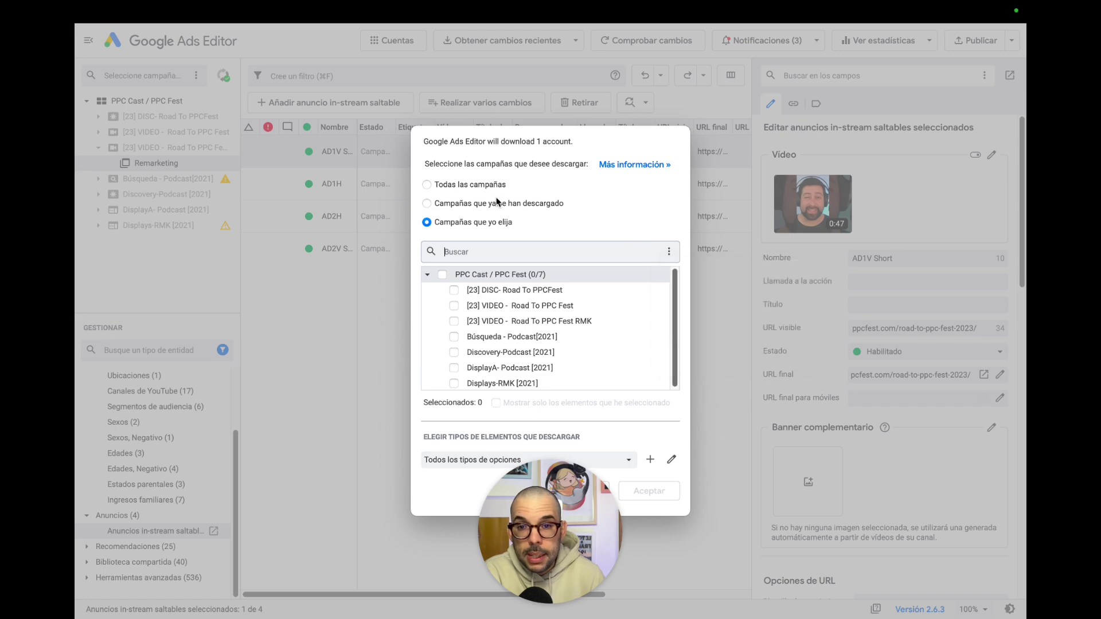
click(426, 184)
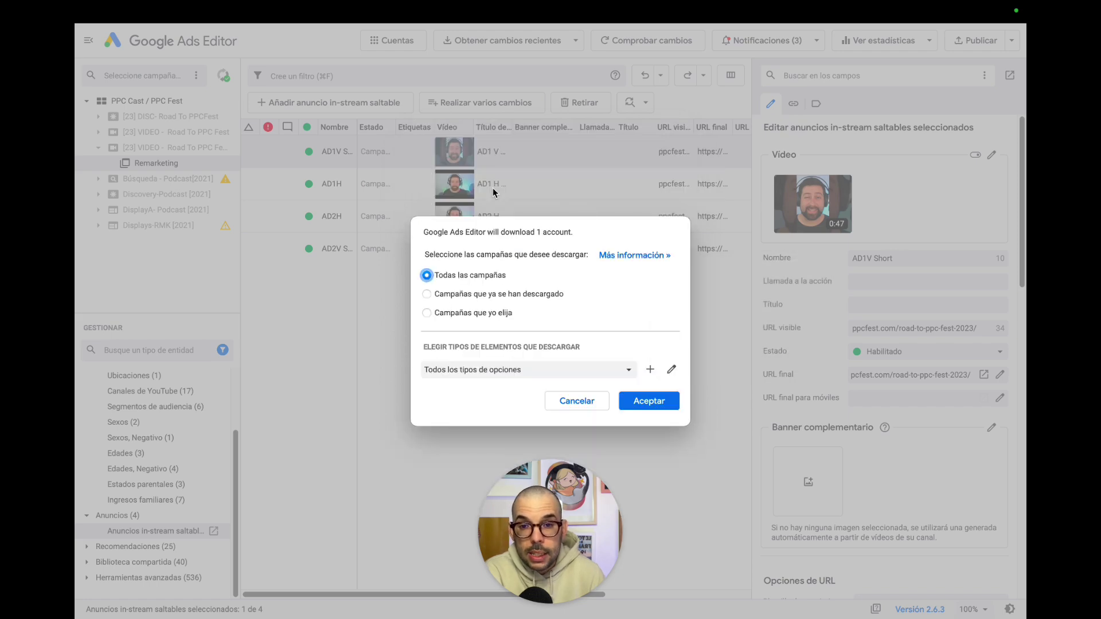
click(581, 400)
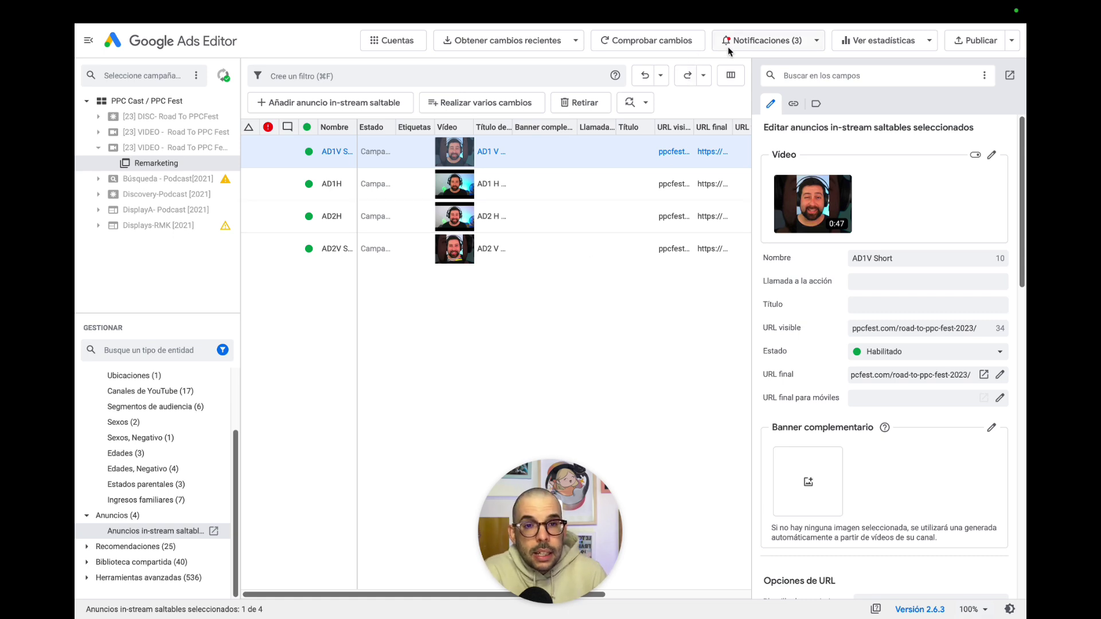
Step: Check the notifications and open the settings for obtaining statistics
click(763, 40)
click(763, 40)
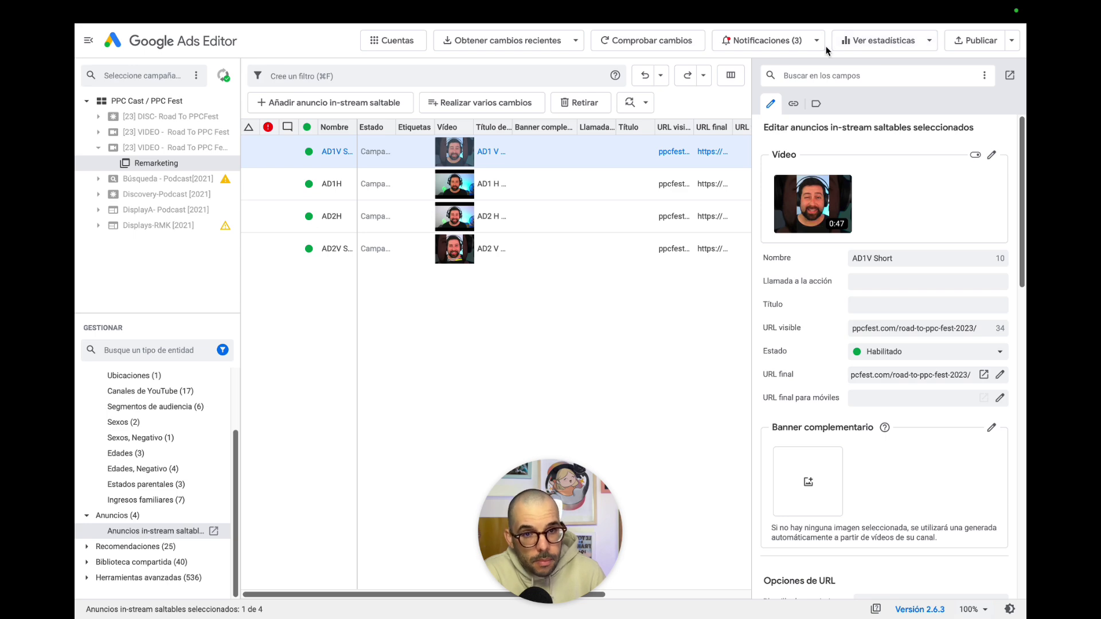
click(862, 51)
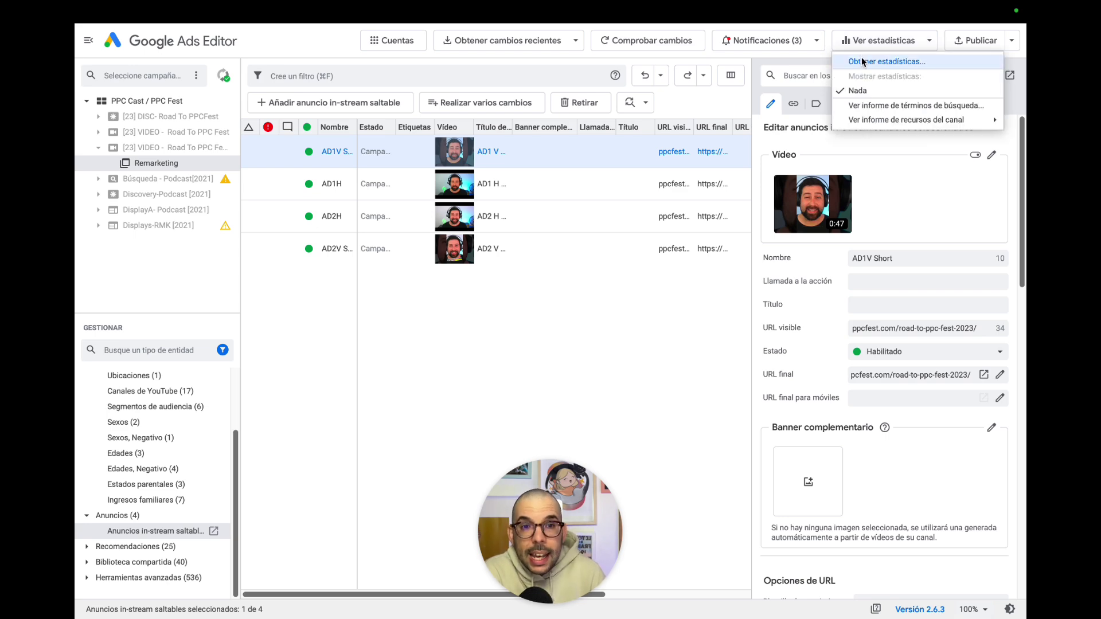
click(861, 61)
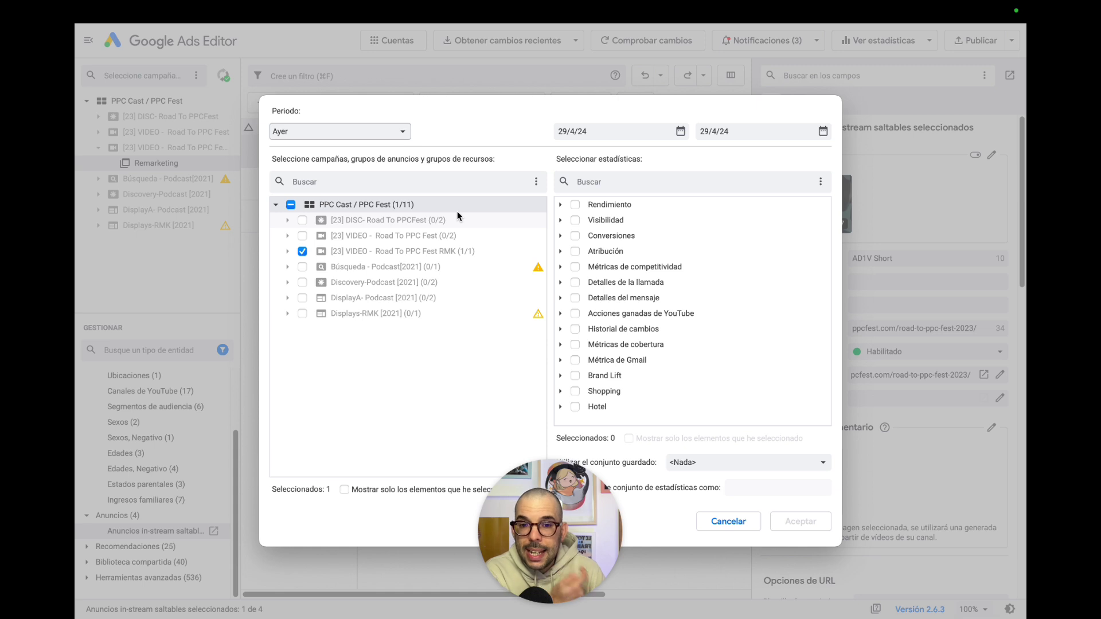
Step: Set a custom statistics period from 1/3/24 to 31/3/24 after trying Desde siempre
click(384, 131)
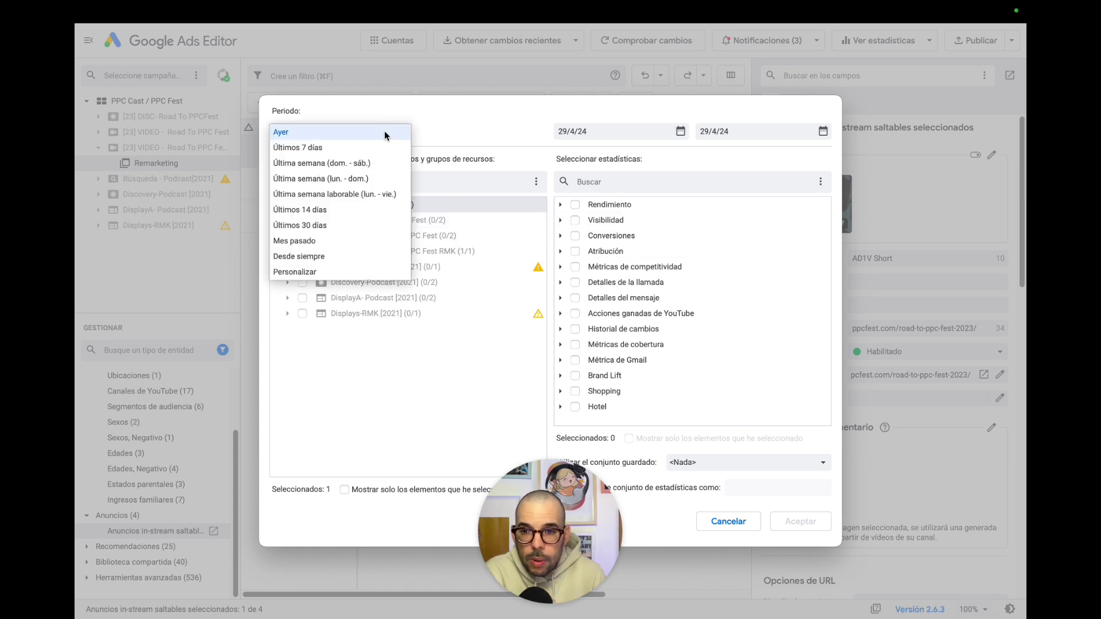
click(356, 254)
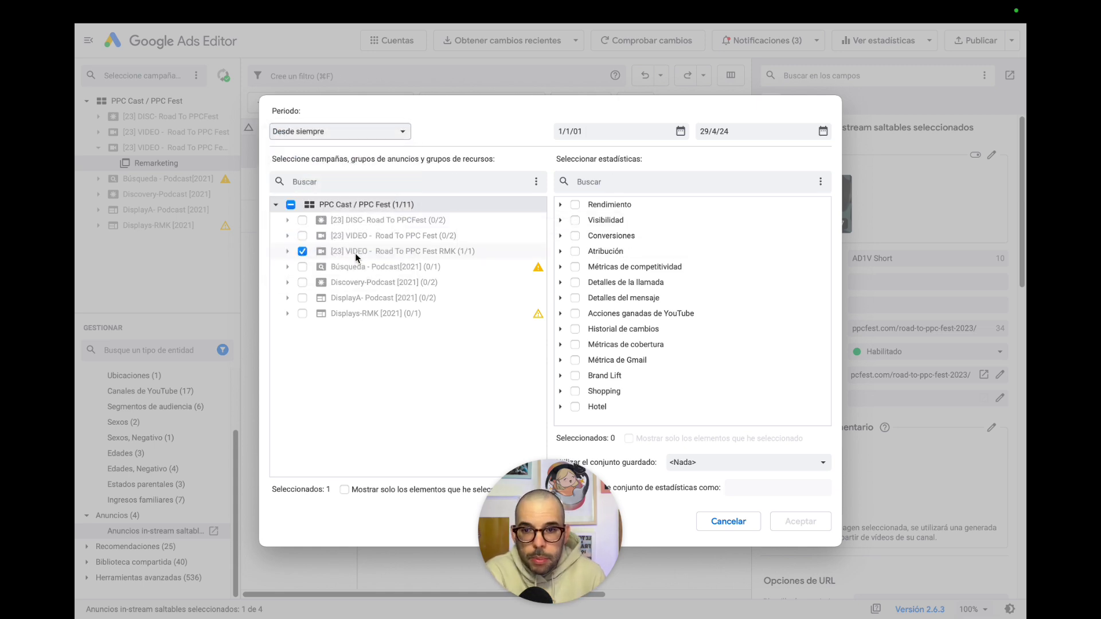
click(393, 131)
click(374, 117)
click(680, 131)
click(353, 132)
click(353, 132)
click(337, 160)
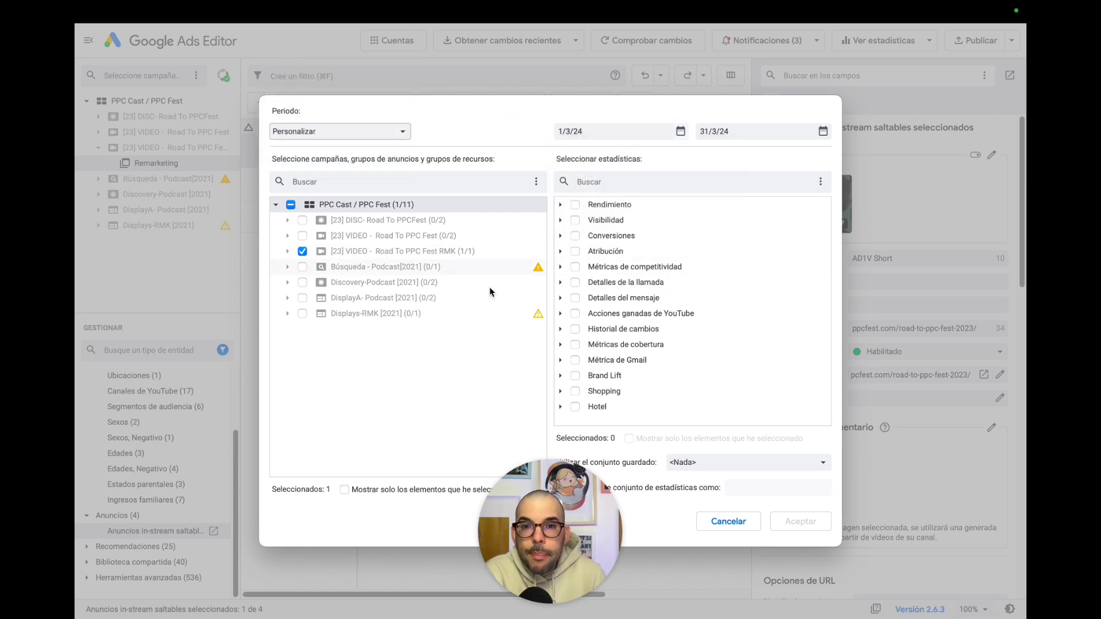
Step: Select the statistics groups from Rendimiento through Detalles del mensaje
click(575, 207)
click(575, 220)
click(575, 236)
click(575, 252)
click(575, 267)
click(575, 282)
click(575, 298)
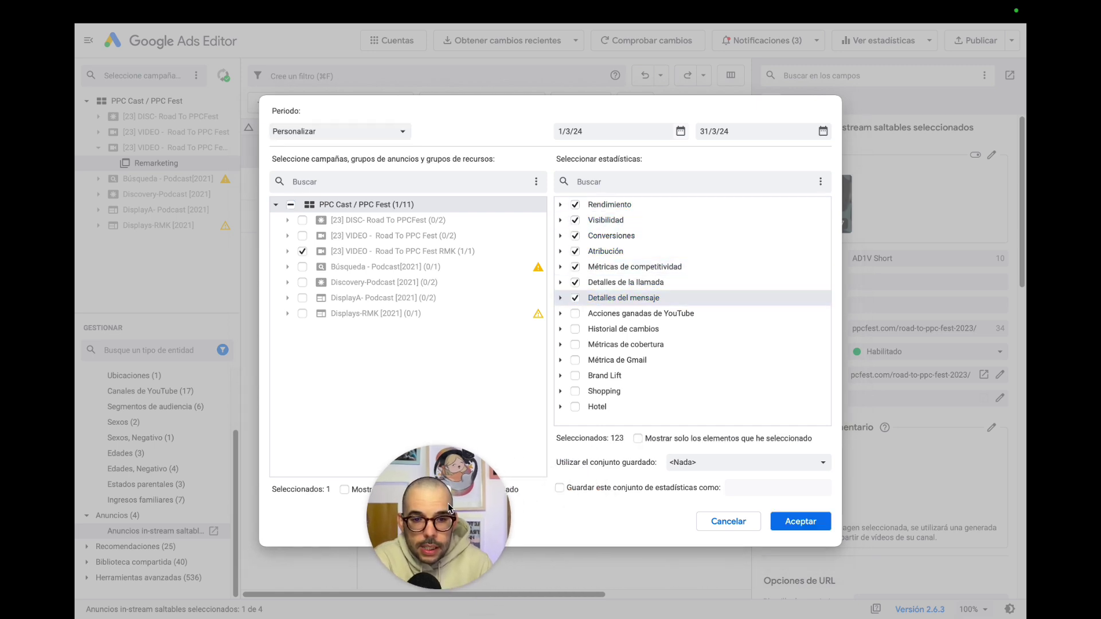
Step: Clear every selected statistics group, from Rendimiento through Detalles del mensaje
click(575, 205)
click(575, 235)
click(575, 204)
click(575, 236)
click(575, 204)
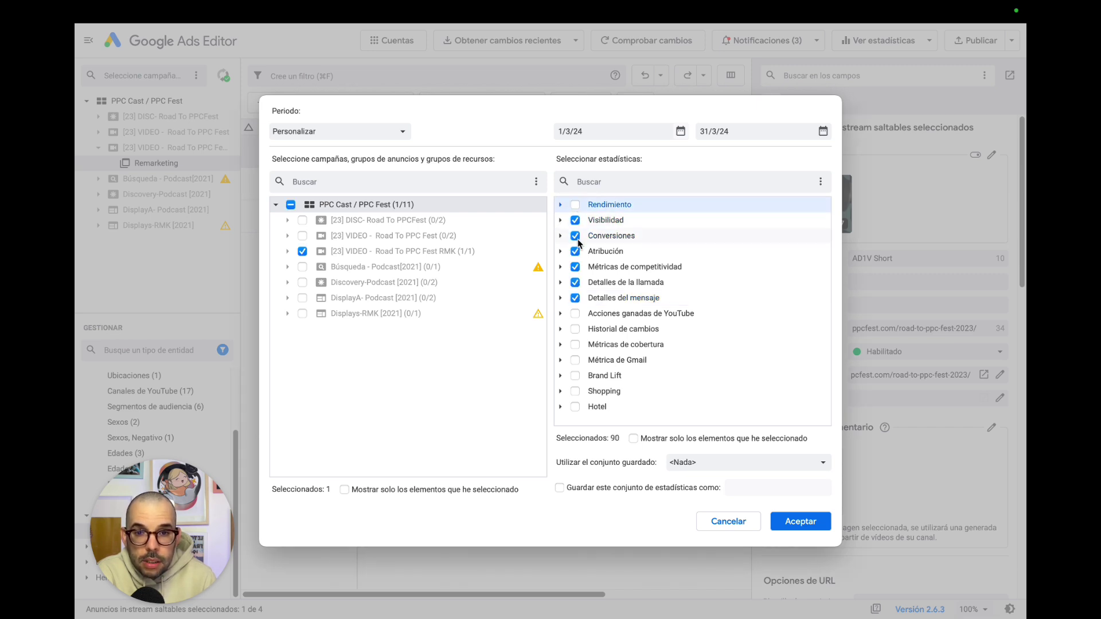
click(575, 221)
click(575, 236)
click(575, 251)
click(575, 267)
click(575, 282)
click(575, 297)
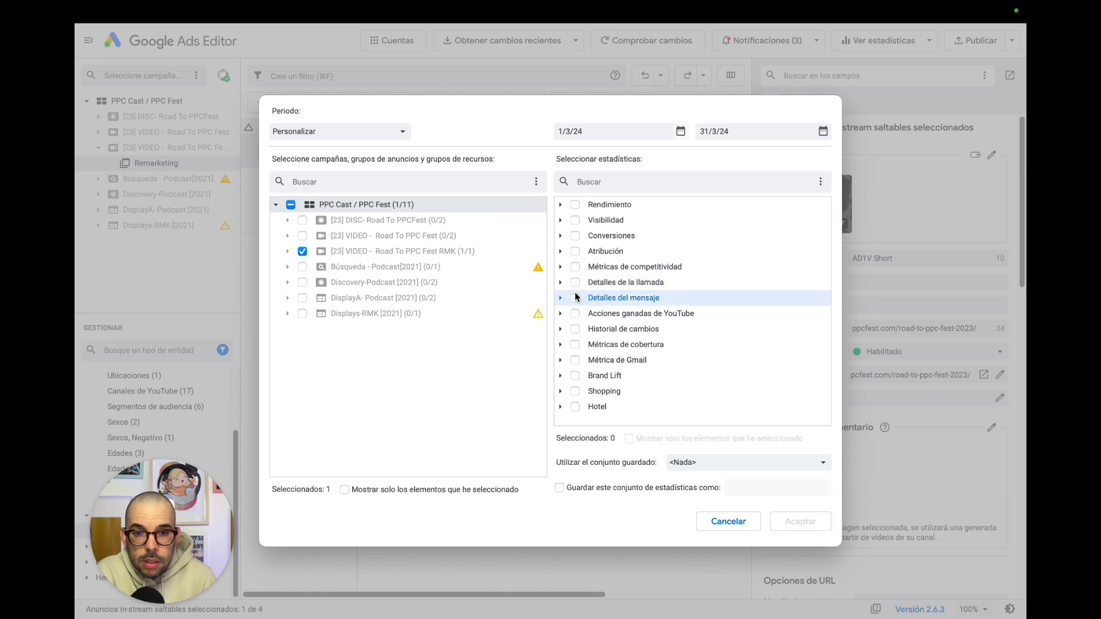
Step: Select the individual Clics and Coste statistics and extend the selection to the whole Rendimiento group
click(560, 205)
click(587, 220)
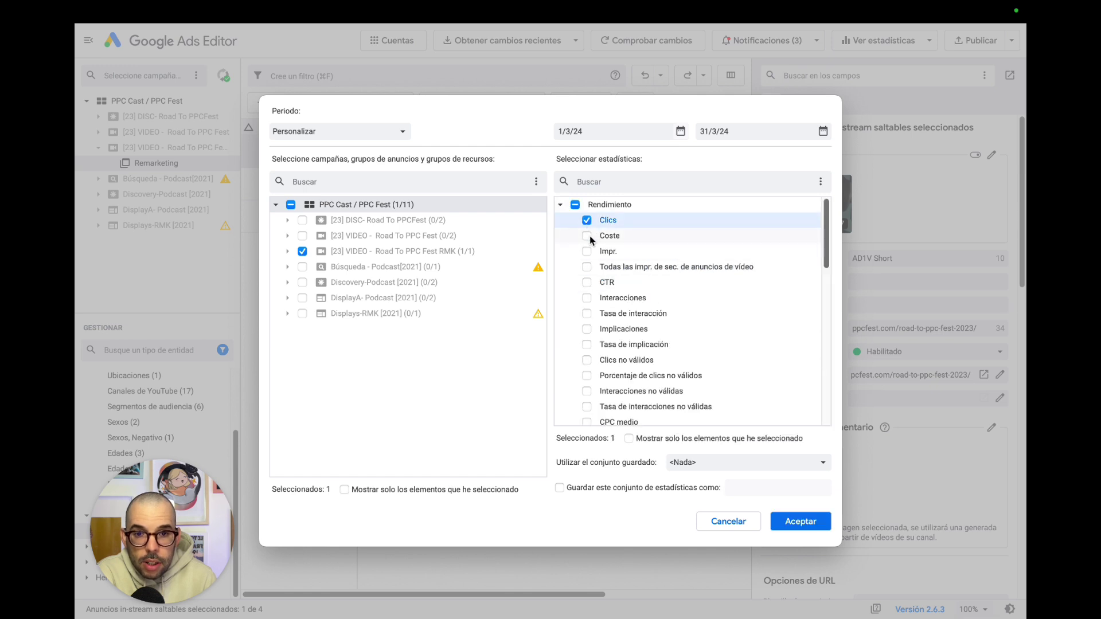
click(587, 235)
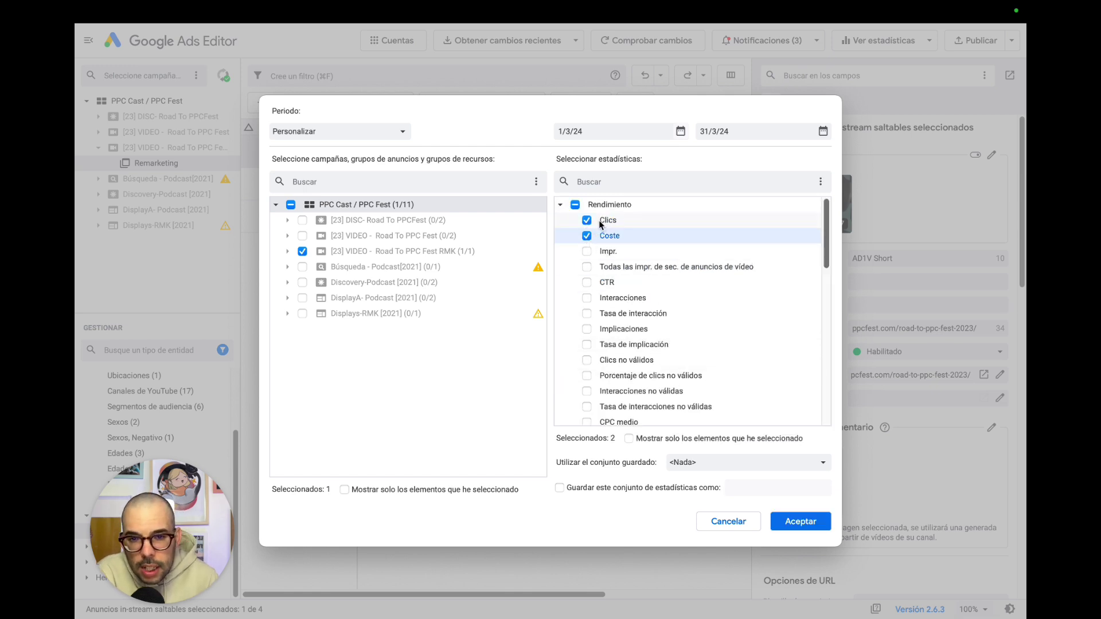
click(575, 204)
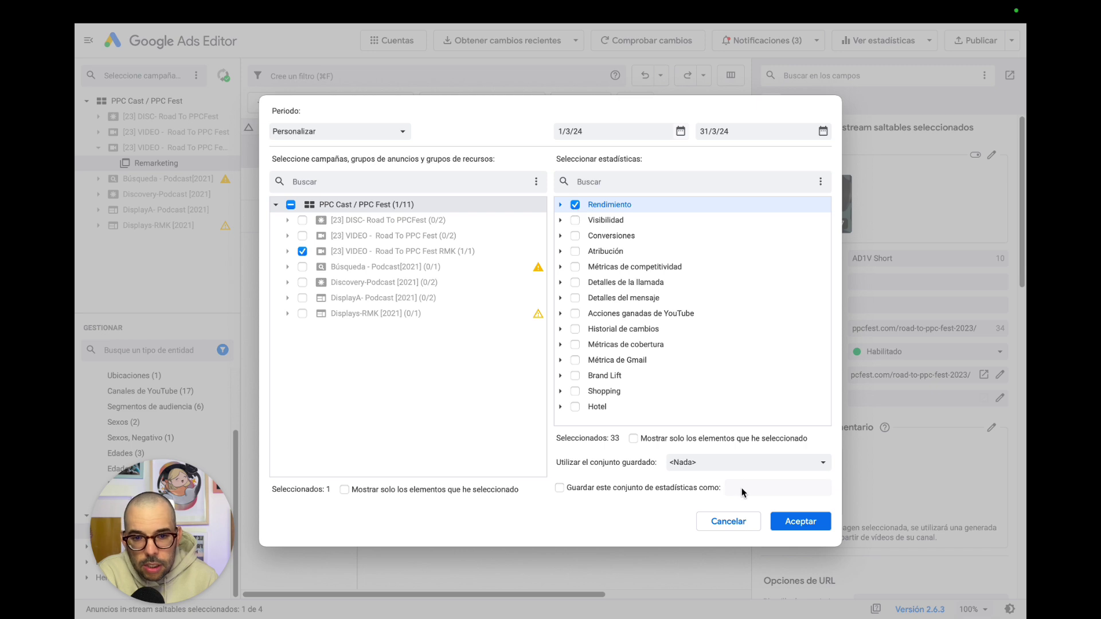
Step: Select the Métricas de competitividad and Conversiones statistics groups and clear Rendimiento
click(575, 267)
click(575, 236)
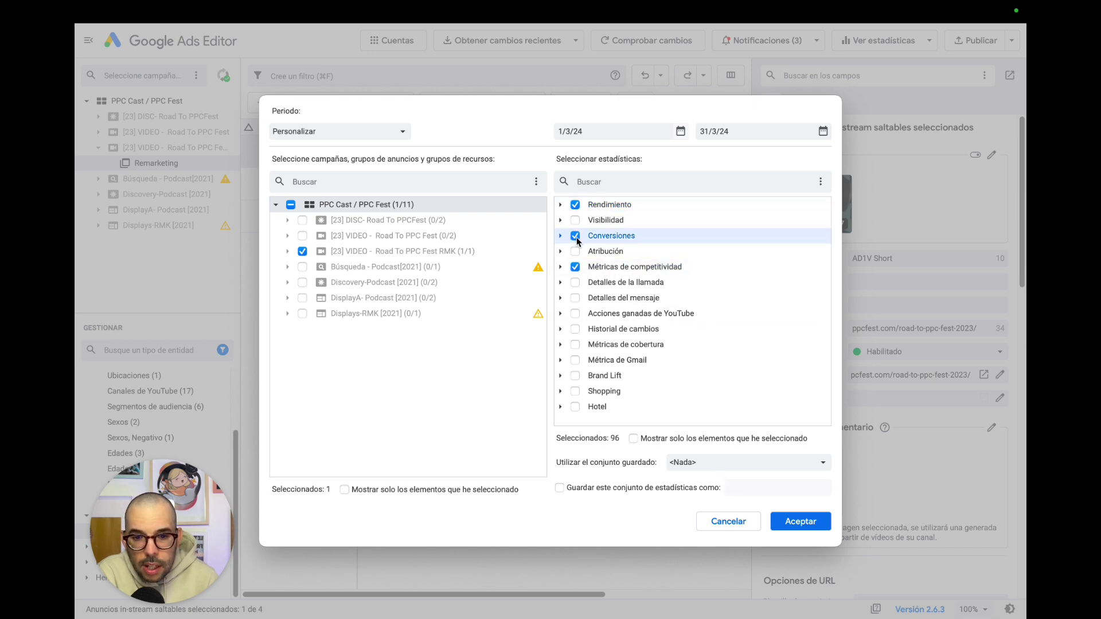
click(575, 205)
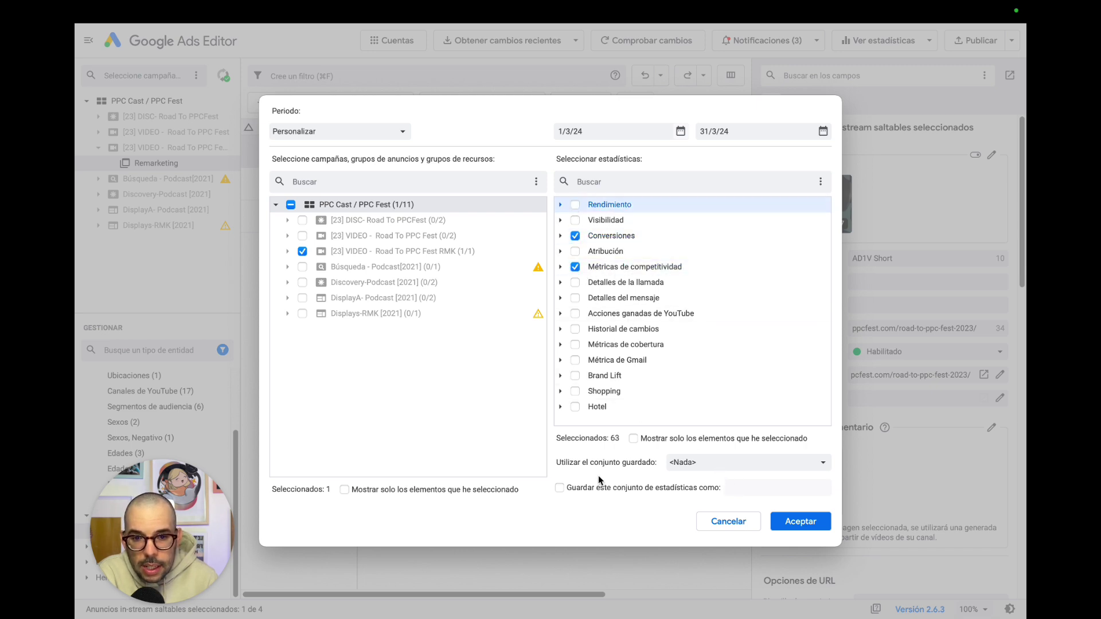
Step: Enable saving the statistics set and apply the saved set NLW min
click(775, 494)
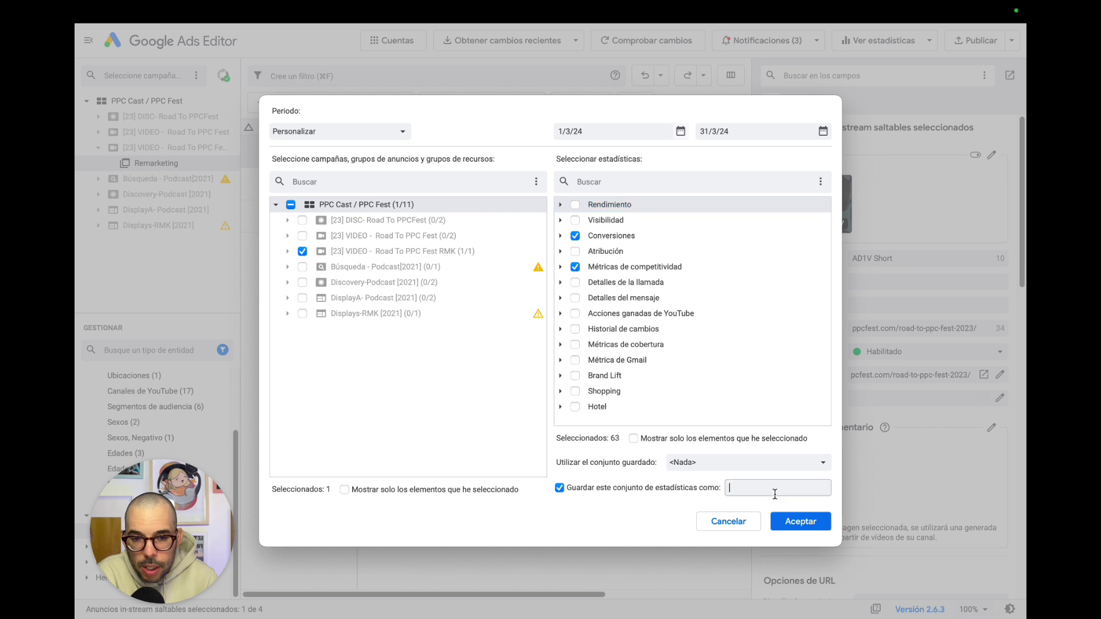
click(793, 471)
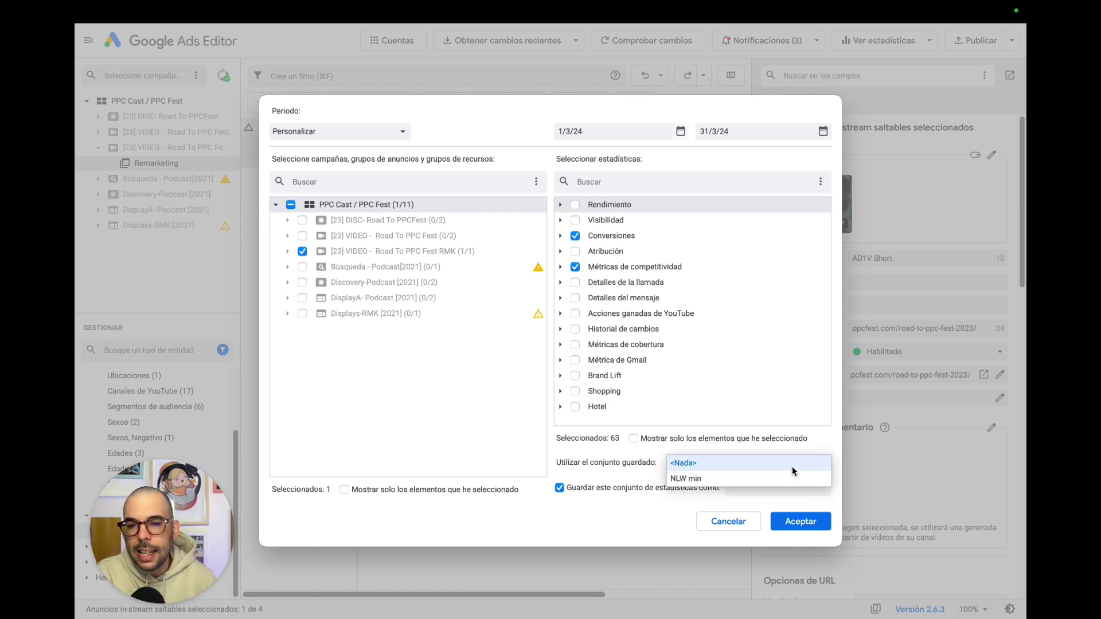
click(765, 479)
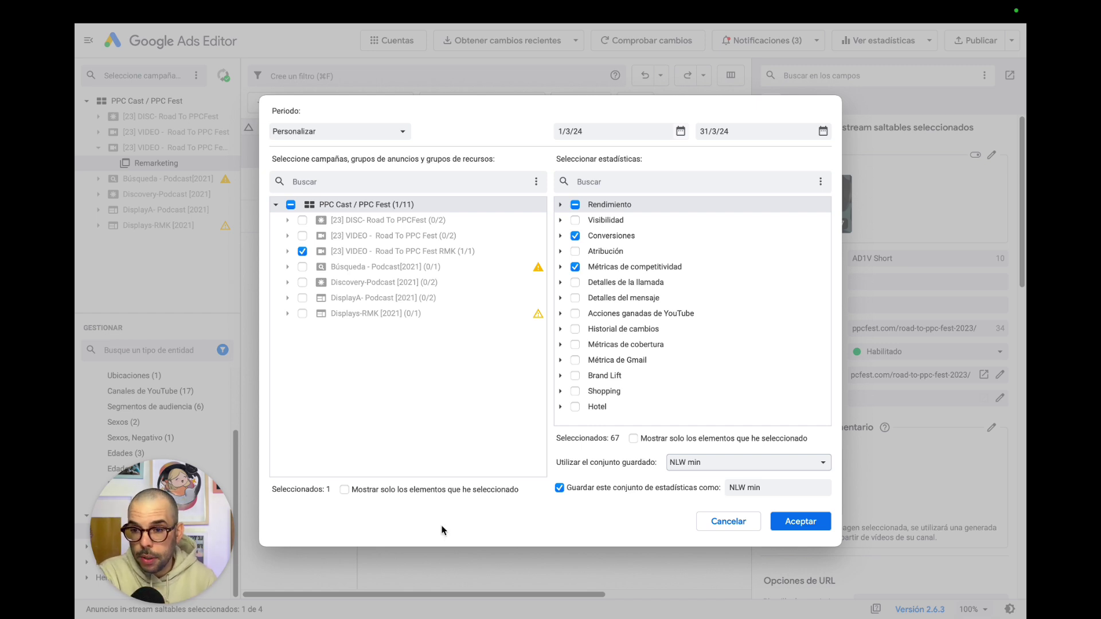
Step: Include all campaigns and groups of PPC Cast / PPC Fest in the statistics after trying the active-only selection
click(290, 204)
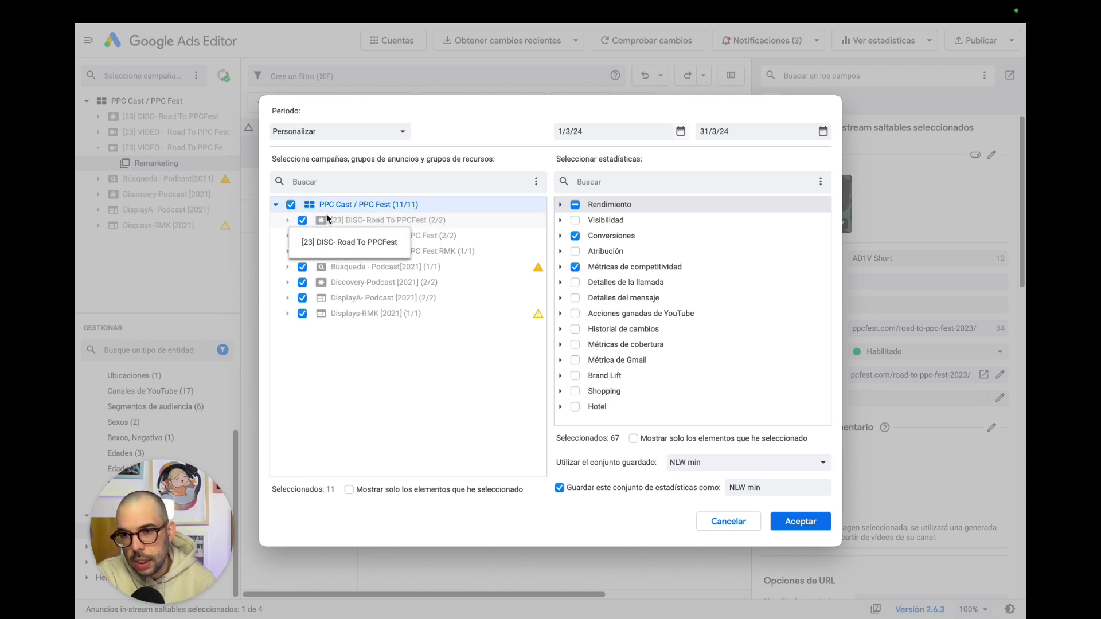
click(536, 182)
click(562, 258)
click(536, 182)
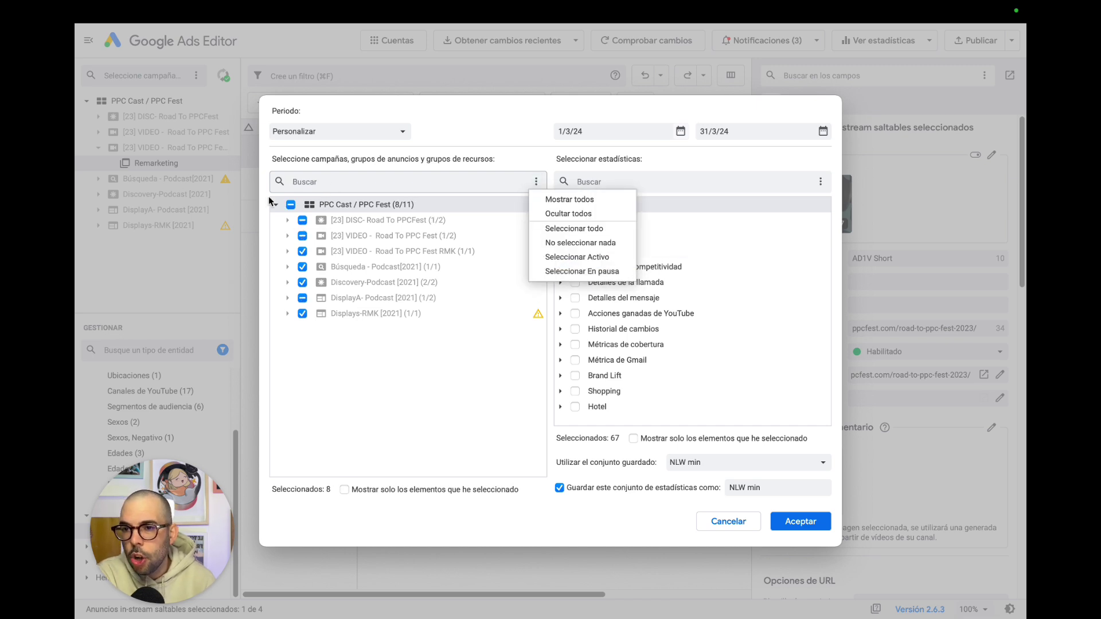
click(291, 205)
click(291, 206)
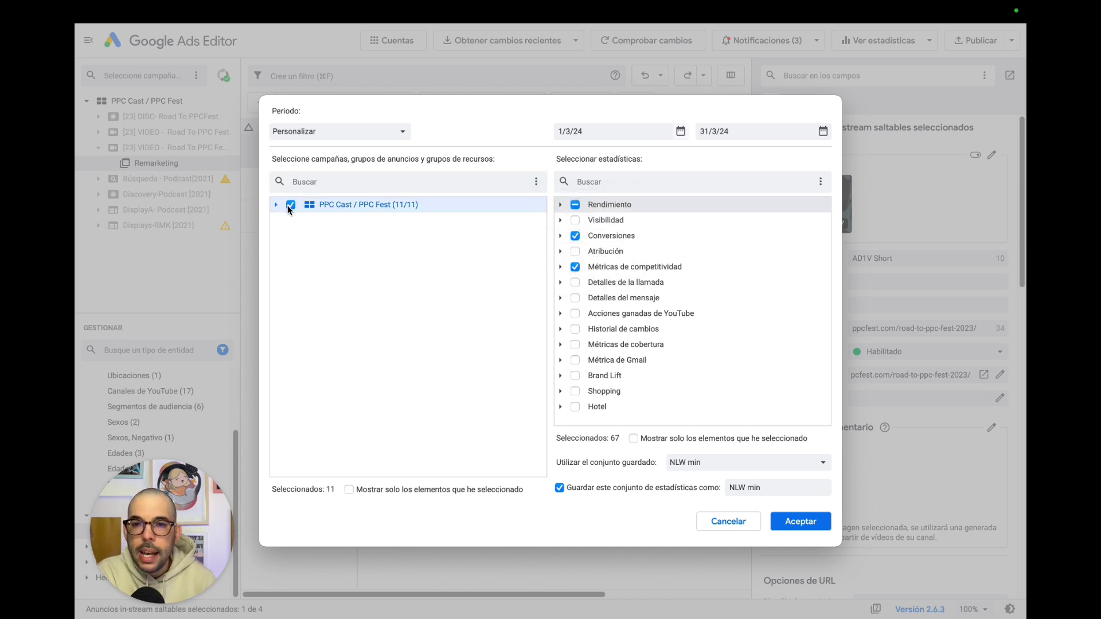
Step: Obtain the 1/3/24 - 31/3/24 statistics for all PPC Cast / PPC Fest campaigns without overwriting the saved statistics set
click(276, 205)
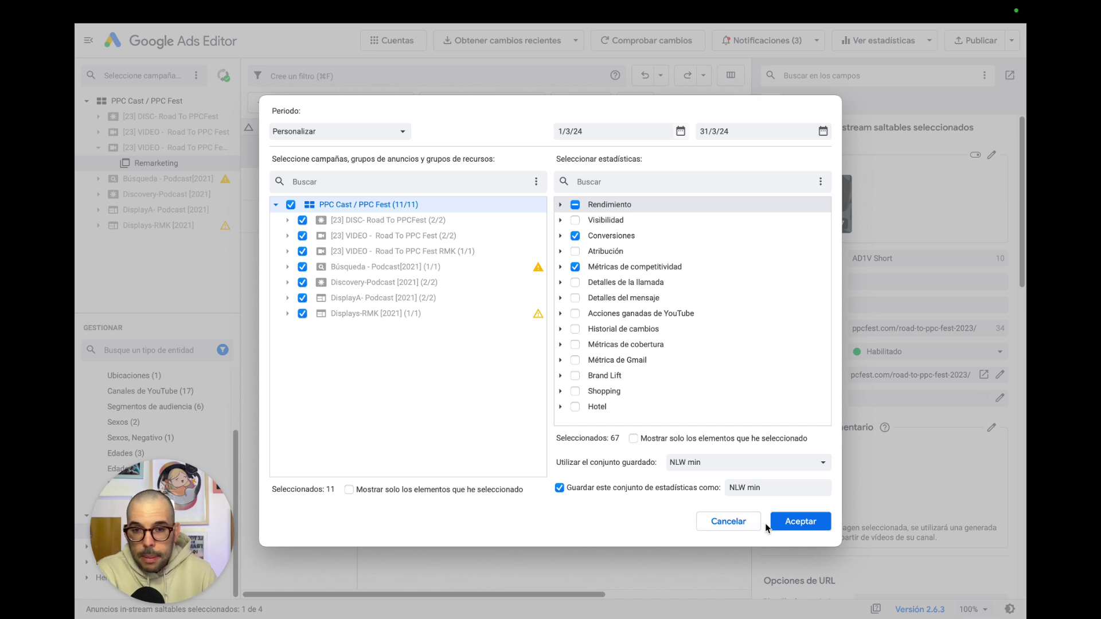
click(802, 522)
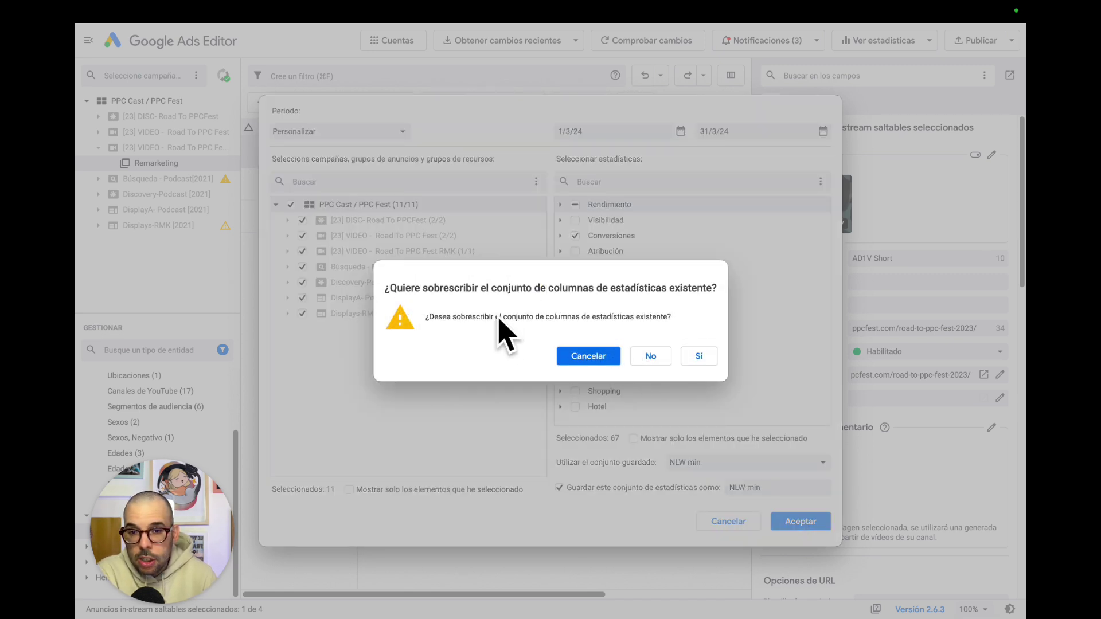
click(652, 351)
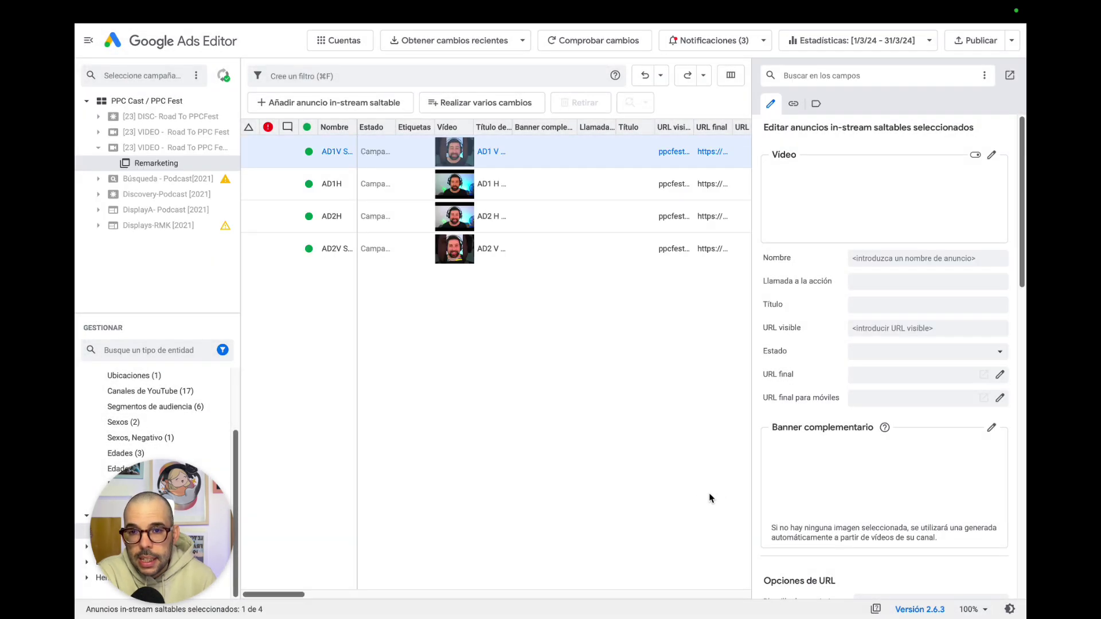
Step: Show the campaigns table for the whole PPC Cast / PPC Fest account and examine its statistics columns
click(150, 102)
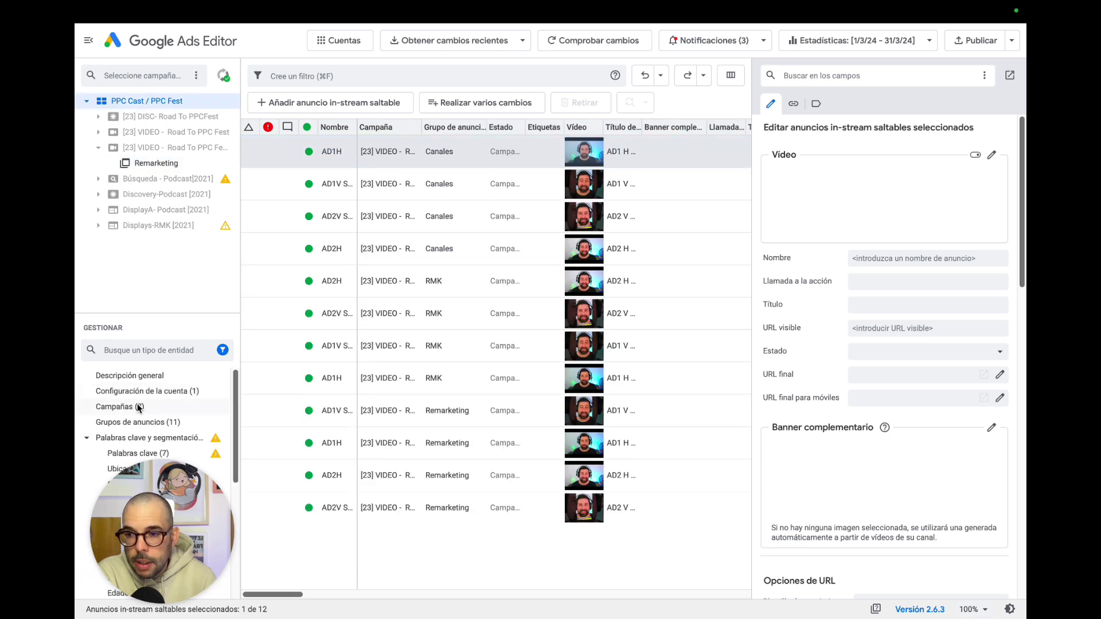
click(138, 407)
drag(263, 594, 334, 603)
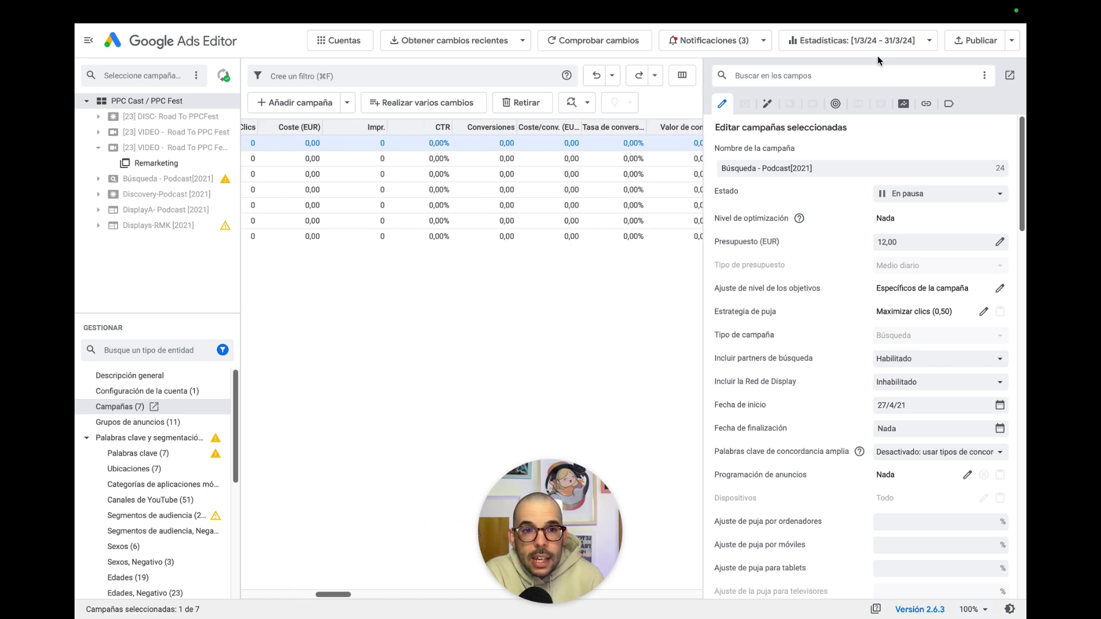
Step: Obtain statistics for the Desde siempre period, including all PPC Cast / PPC Fest campaigns and groups
click(857, 40)
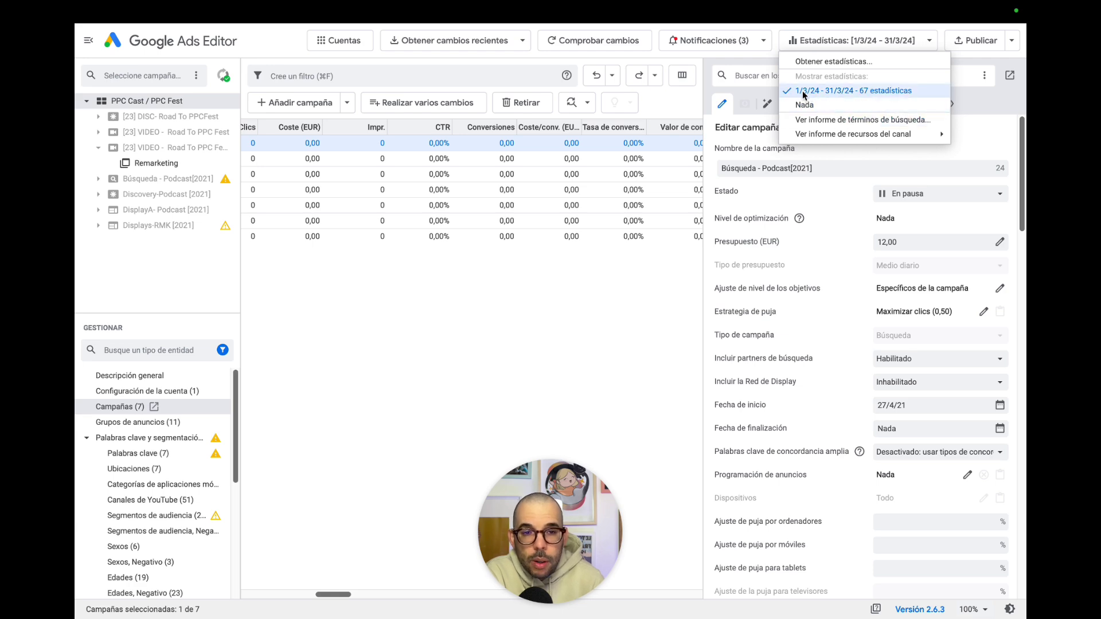
click(831, 62)
click(395, 130)
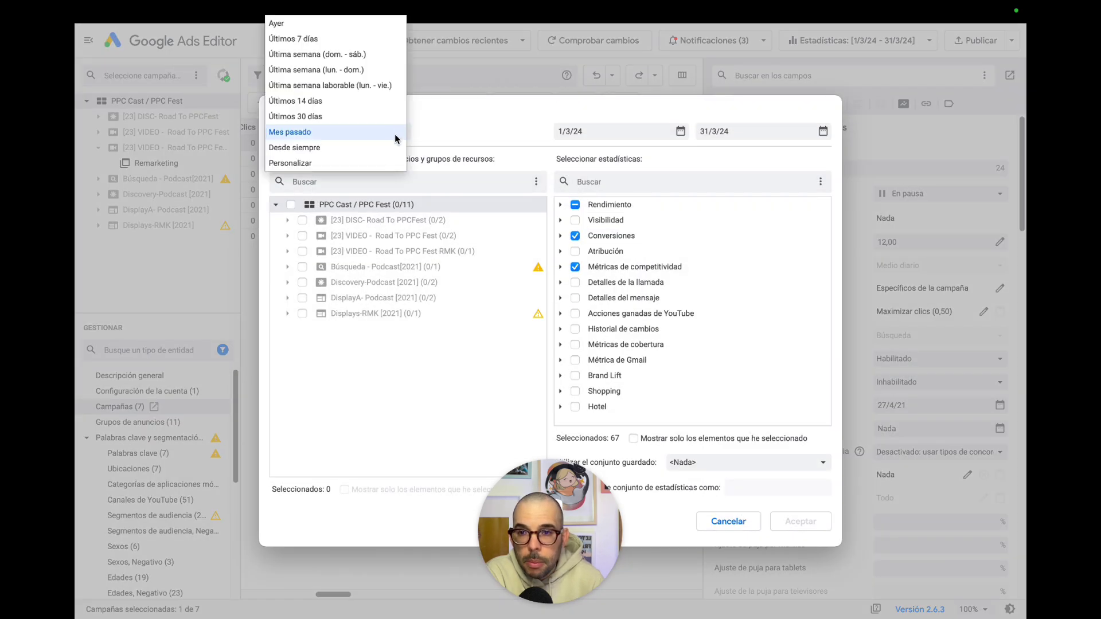
click(356, 148)
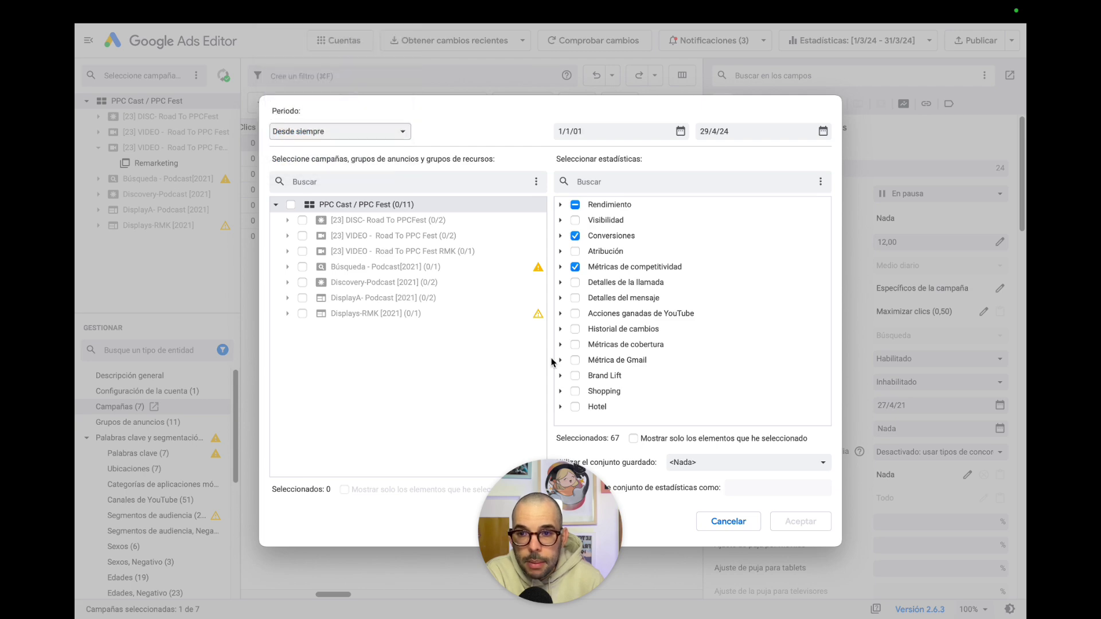
click(291, 204)
click(777, 517)
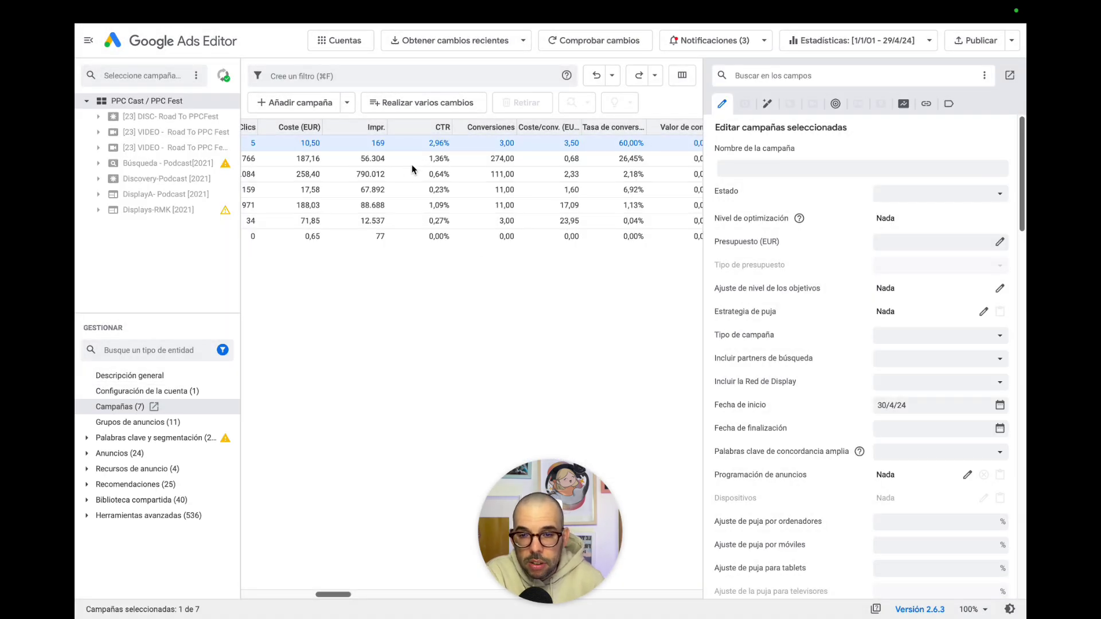
Step: Compare the campaigns' downloaded statistics for 1/3/24 - 31/3/24 and Desde siempre, leaving Desde siempre displayed
scroll(338, 191, left, 3)
scroll(338, 191, left, 5)
scroll(332, 191, right, 8)
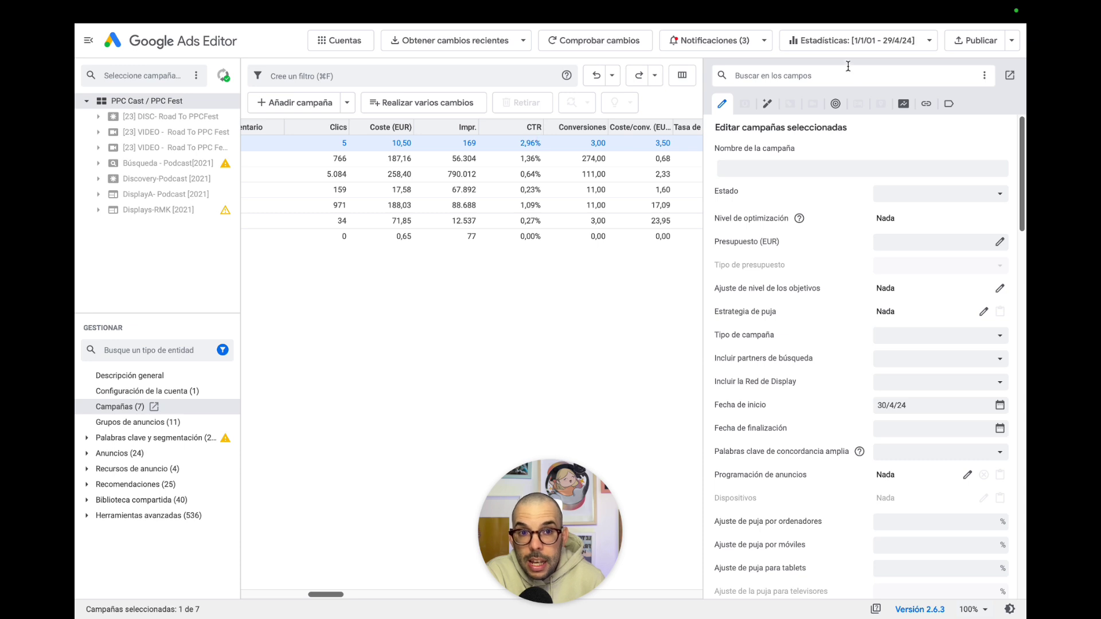
click(848, 40)
click(849, 105)
click(849, 40)
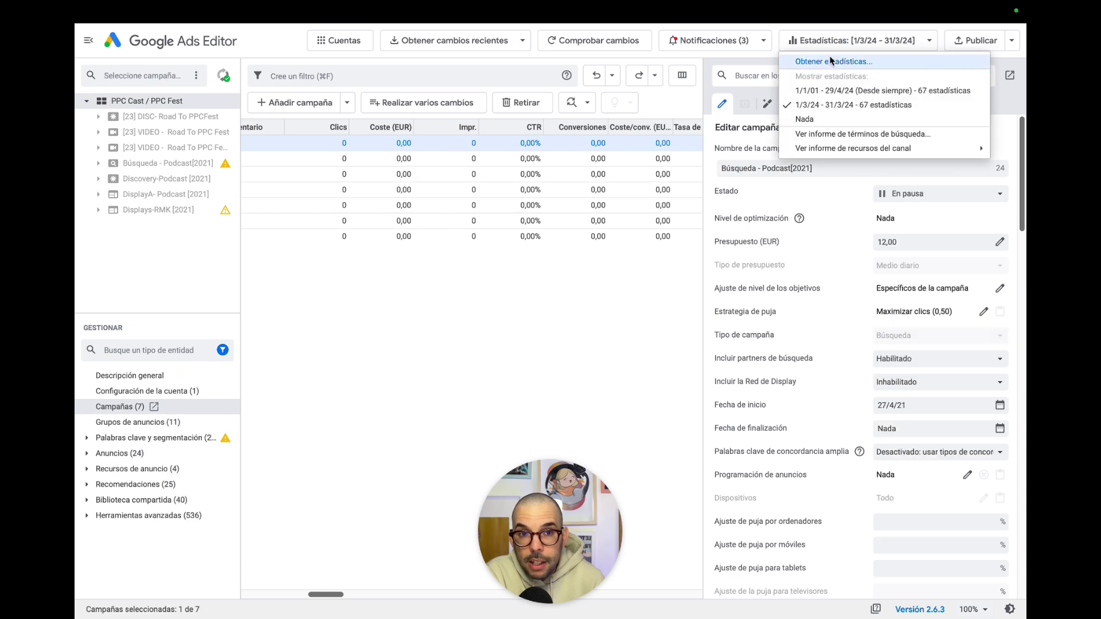
click(824, 90)
click(822, 46)
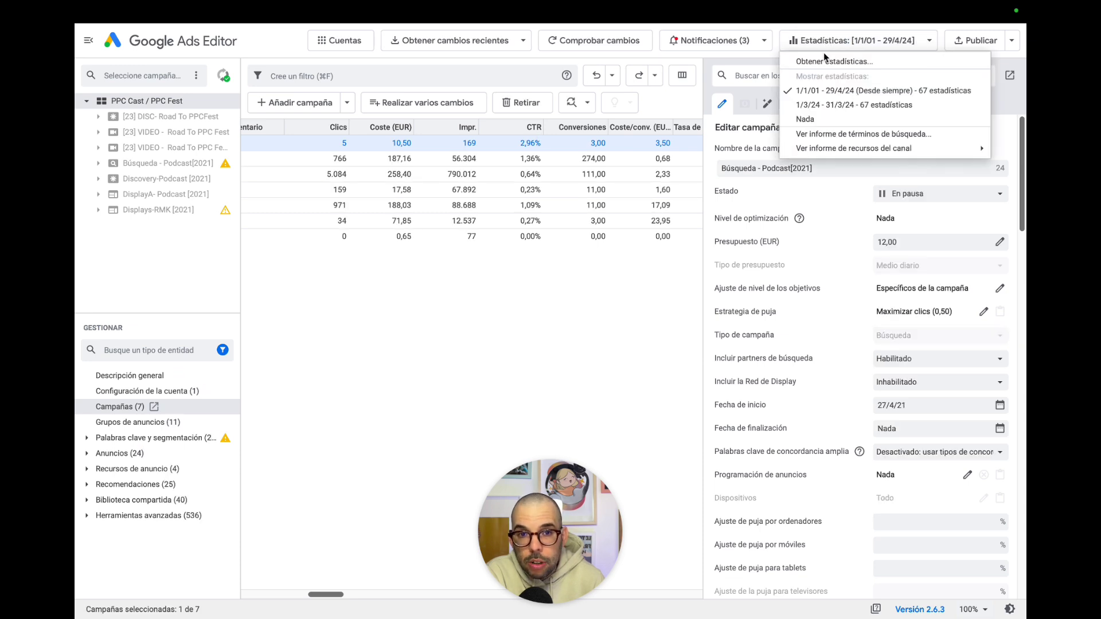
click(817, 103)
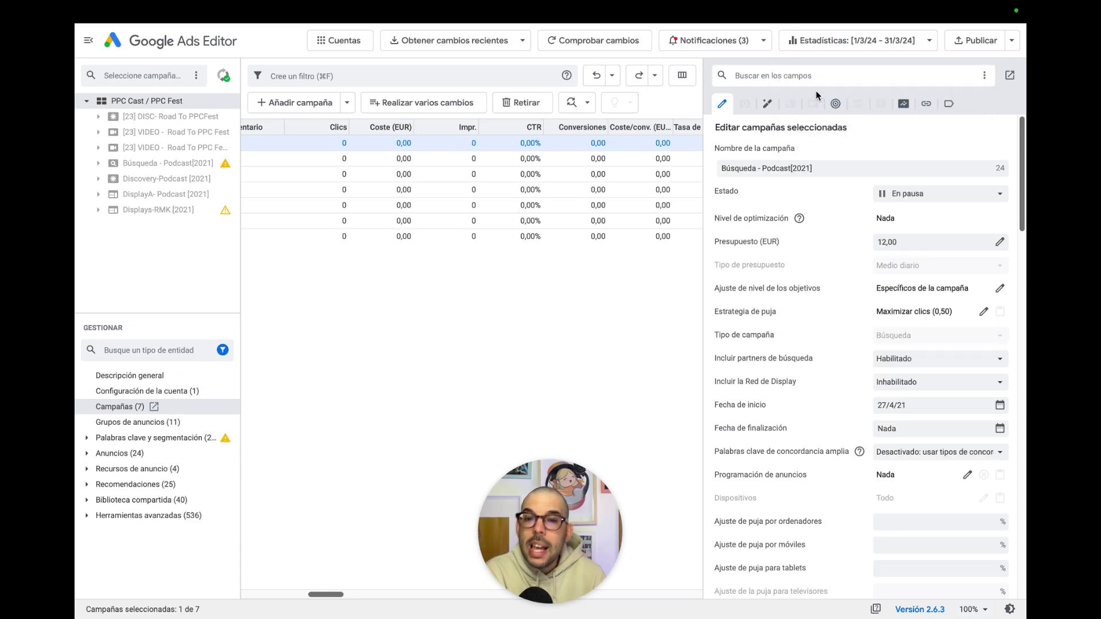
click(817, 47)
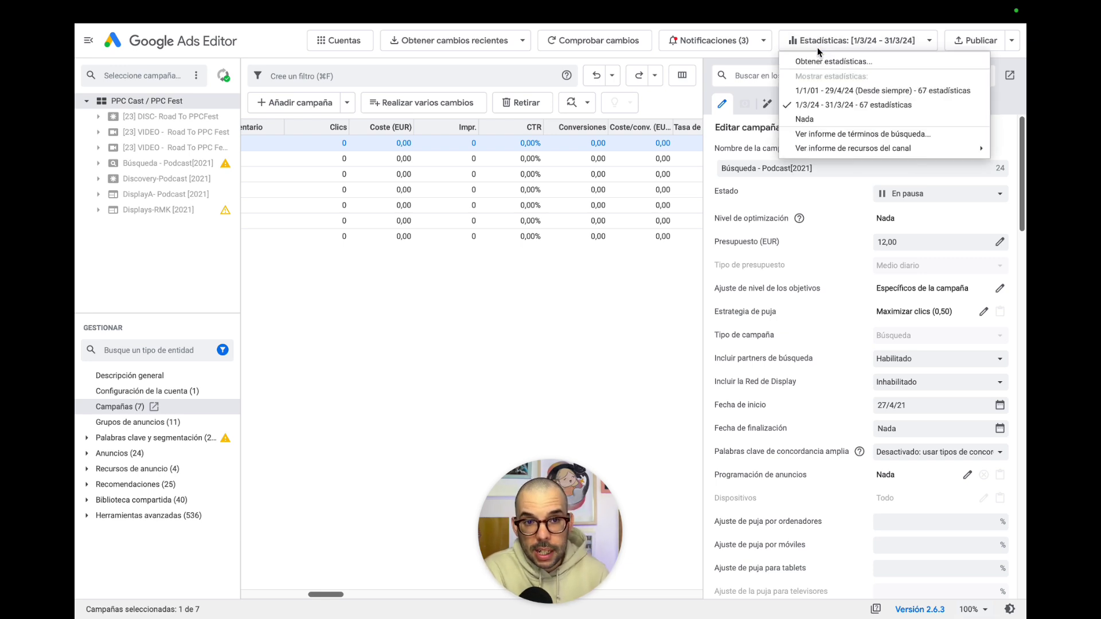
click(820, 90)
scroll(614, 211, left, 5)
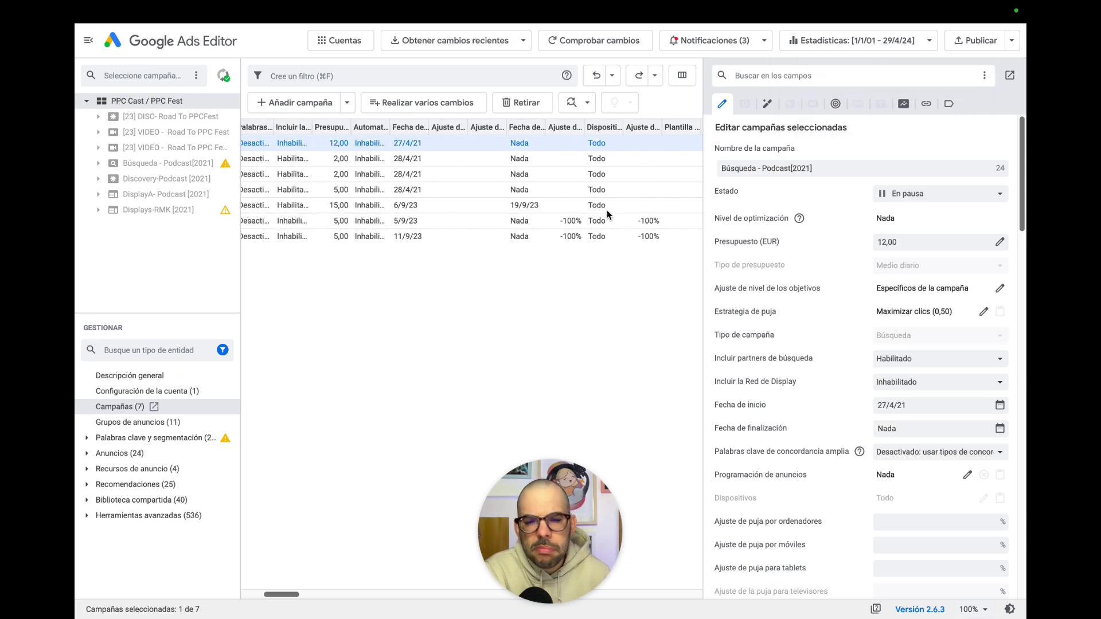
scroll(599, 206, right, 5)
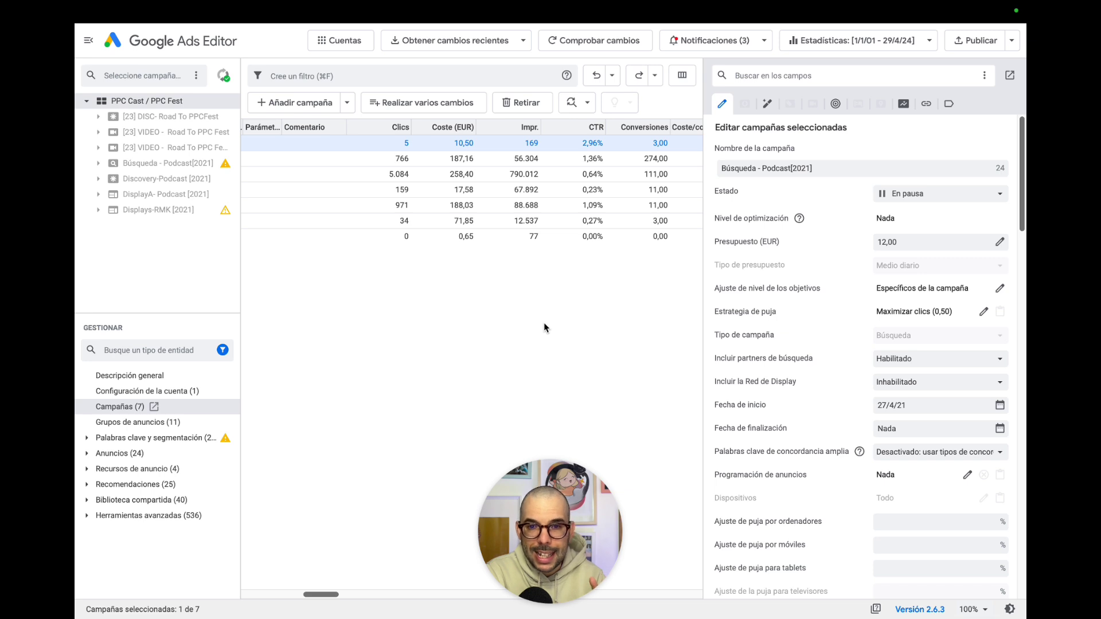
right_click(456, 129)
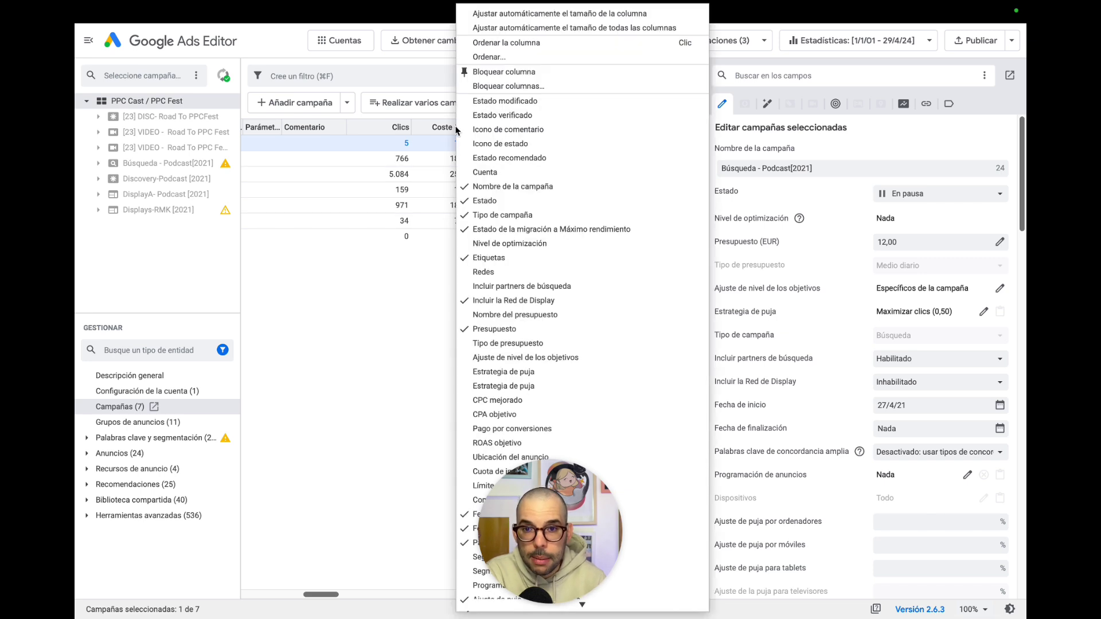
scroll(573, 328, down, 7)
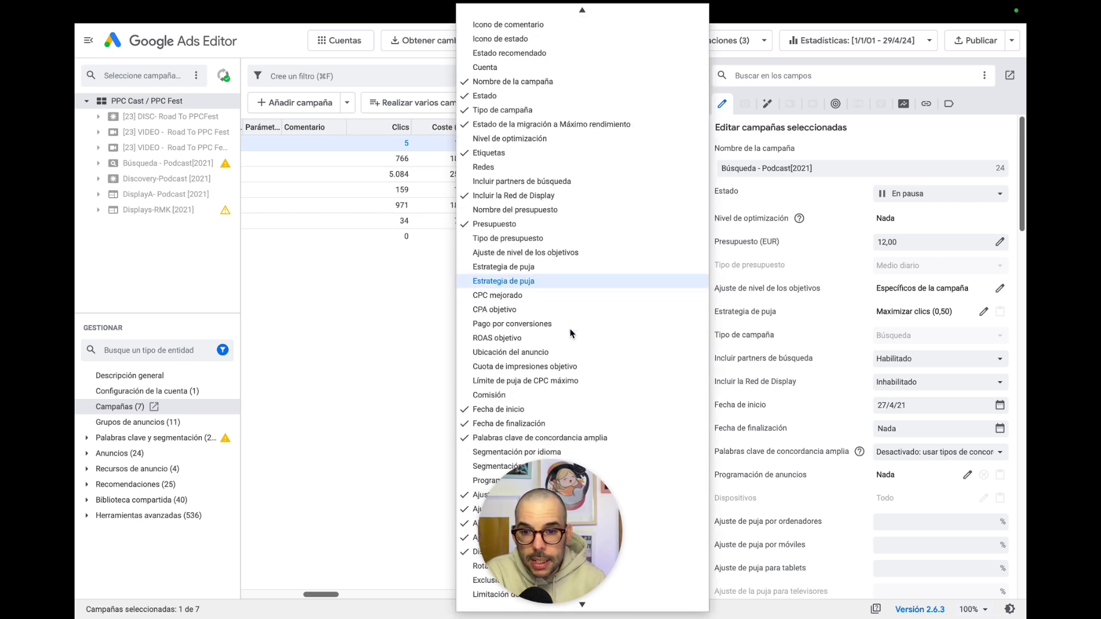
key(Escape)
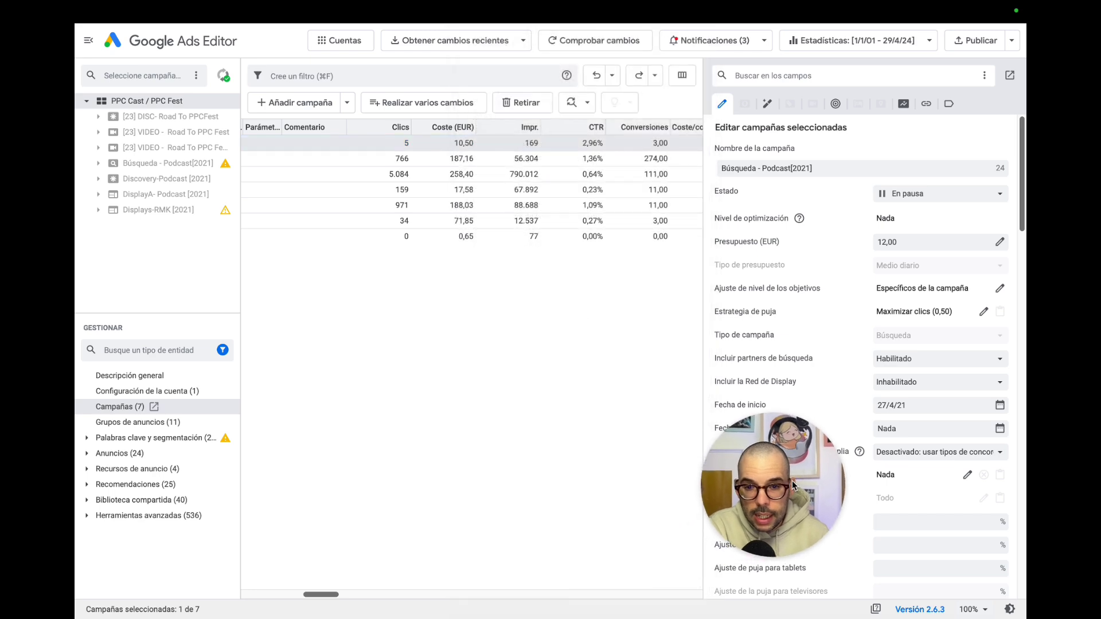
Step: Hide the Ajuste del valor column and the Conversiones, Valor de conv. and Valor/conv. columns por momento de conv. from the campaigns table
right_click(459, 127)
scroll(545, 299, down, 8)
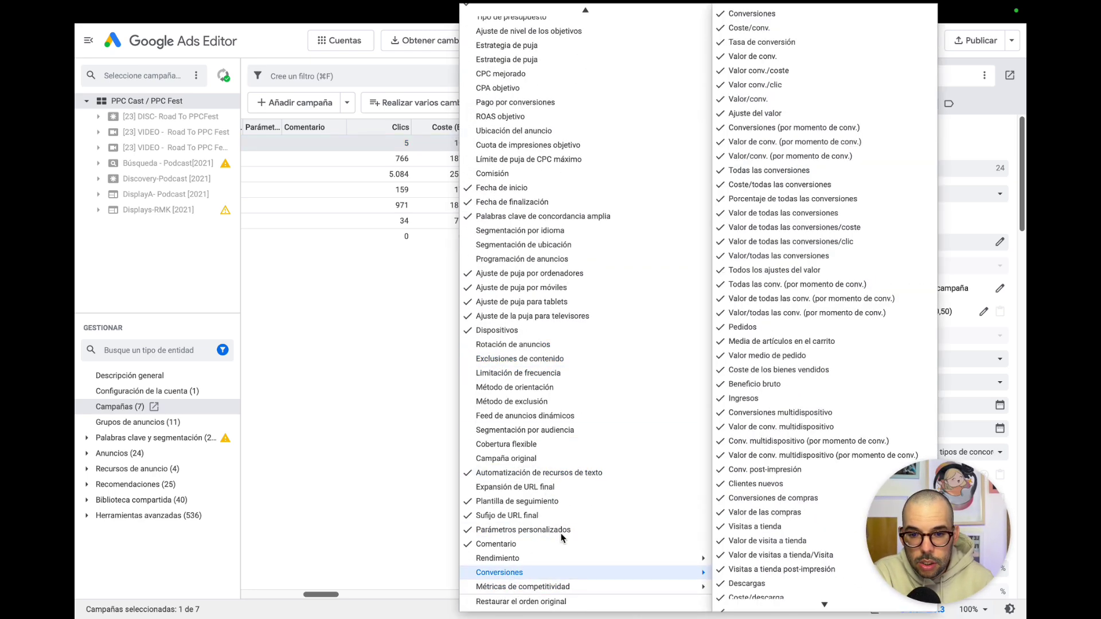
mouse_move(652, 559)
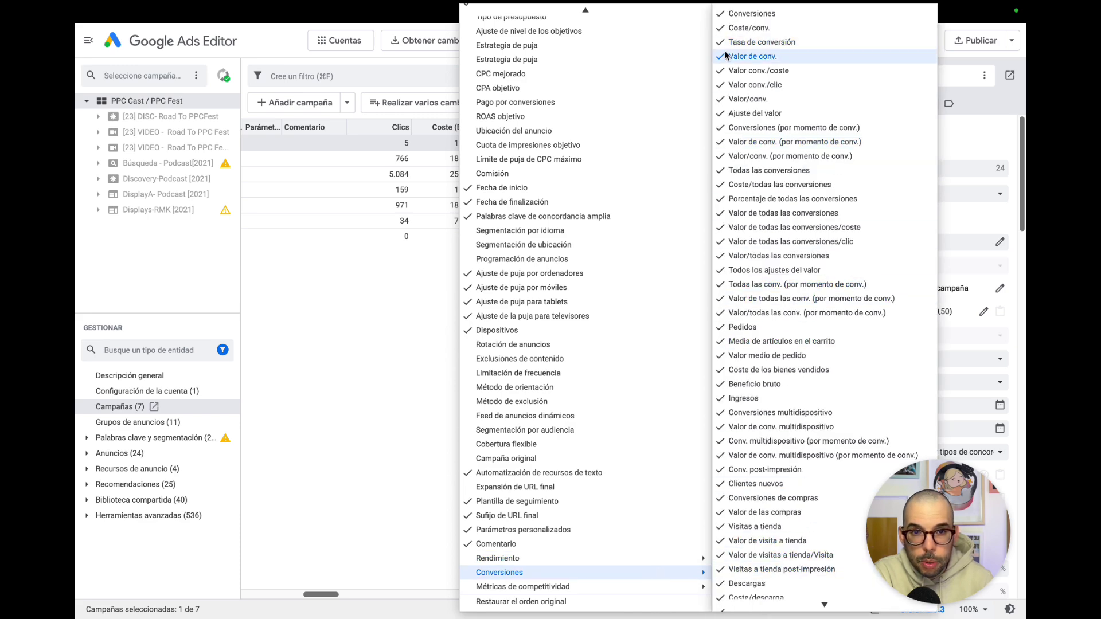
click(745, 113)
click(740, 128)
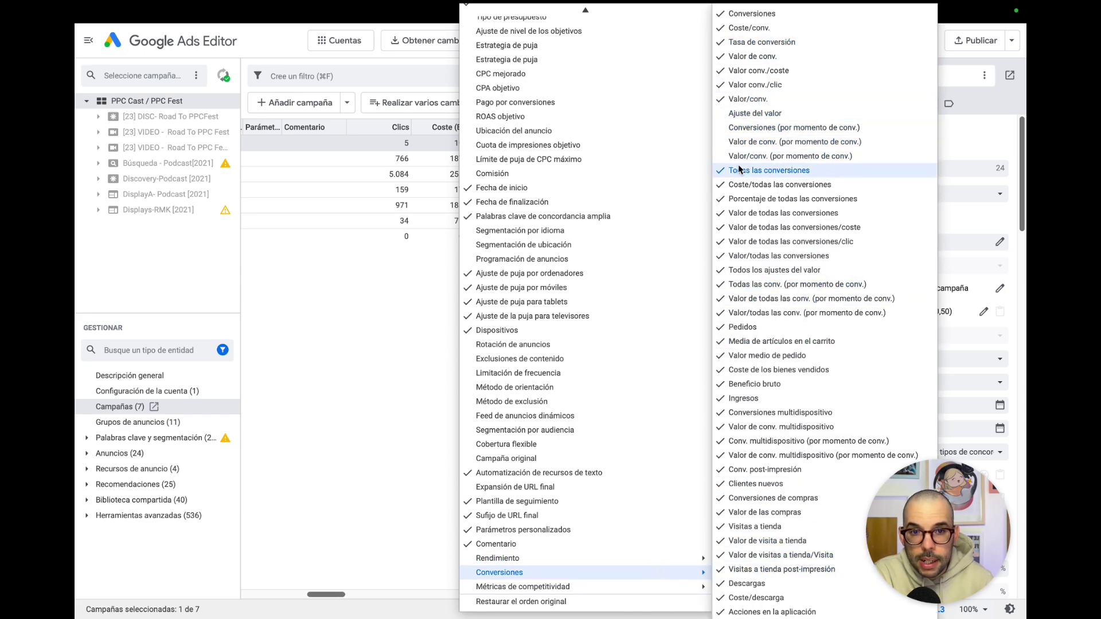
click(425, 236)
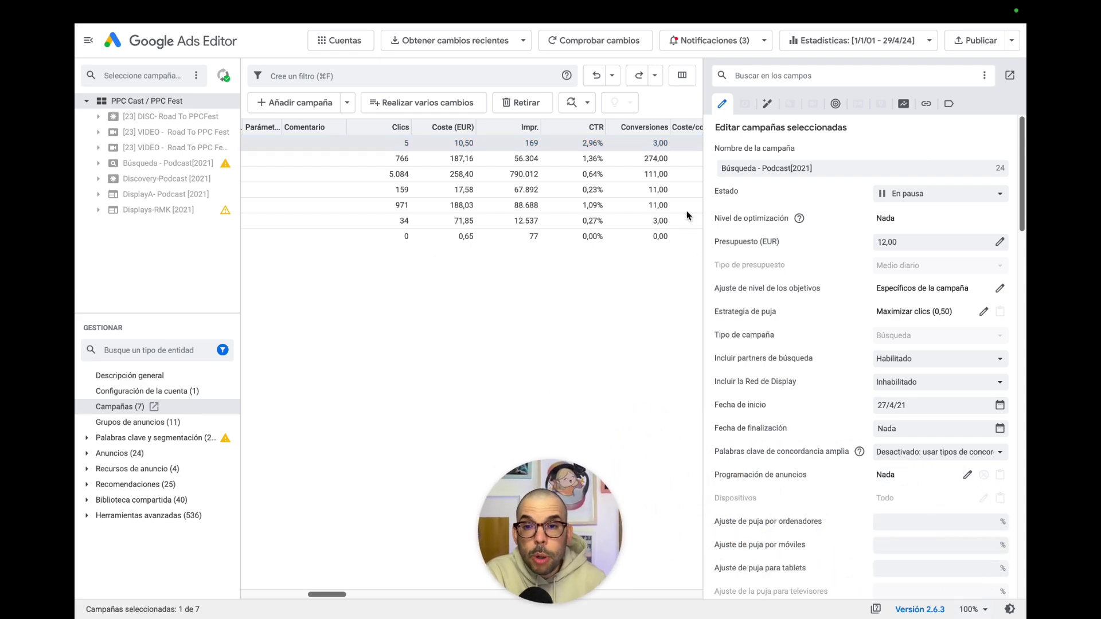
Step: Try to publish the account's changes and dismiss the resulting message
click(982, 40)
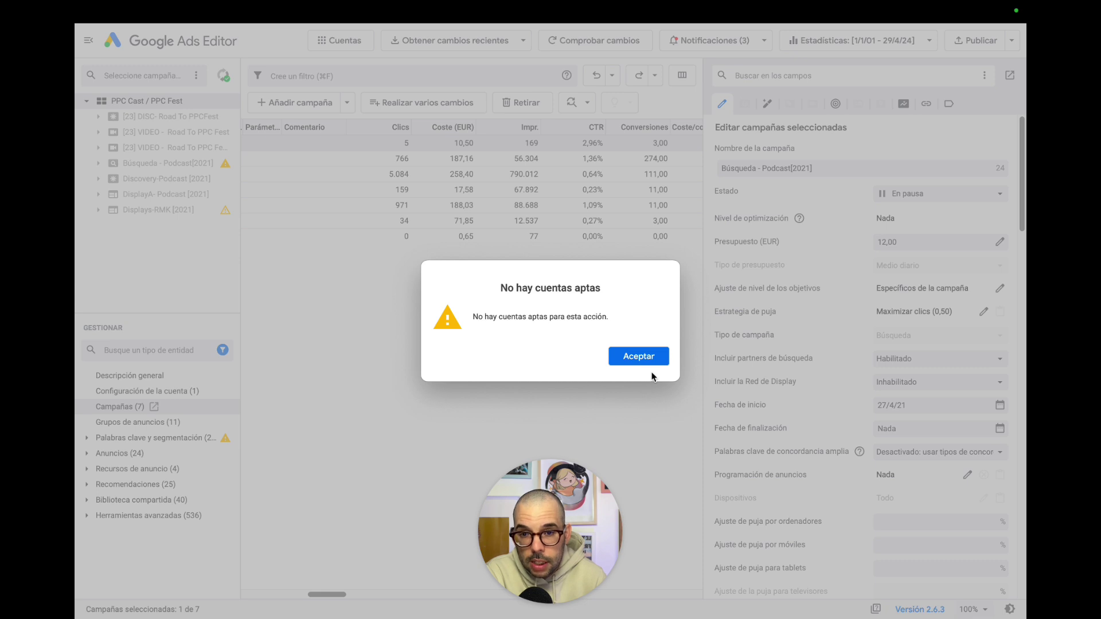
click(625, 361)
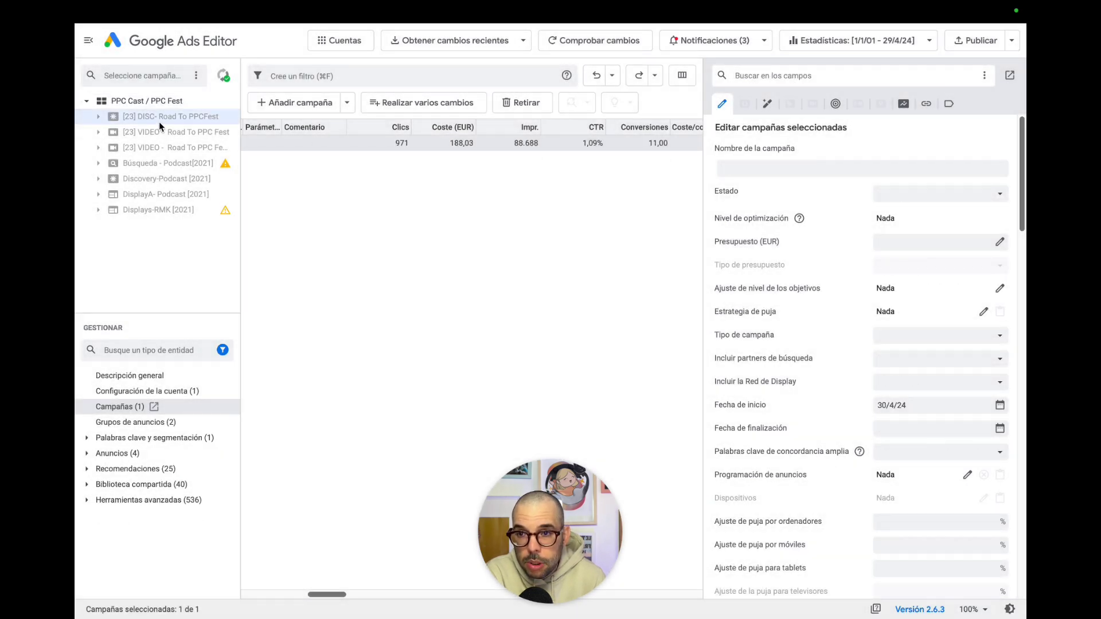
Step: Rename the Búsqueda - Podcast[2021] campaign as Búsqueda - Podcast[2022]
click(162, 163)
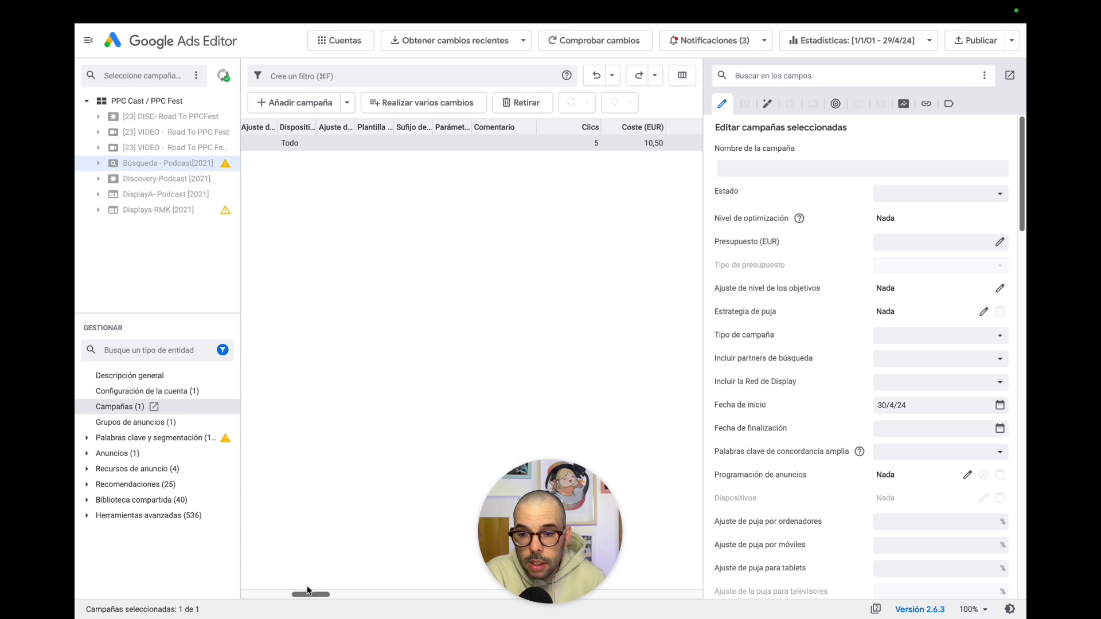
drag(309, 594, 260, 594)
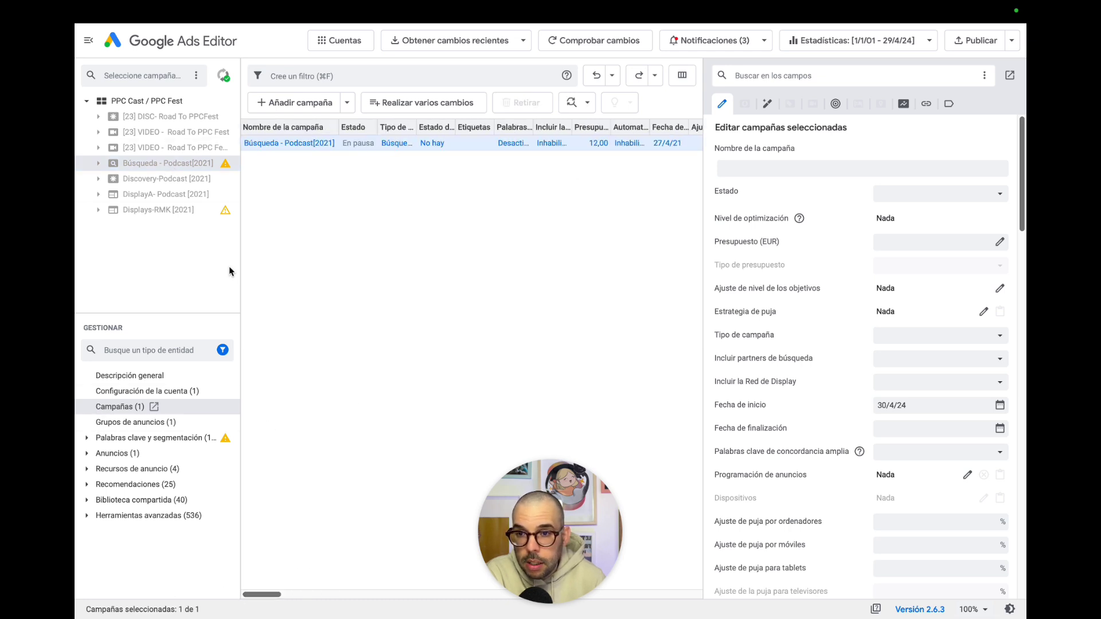
click(296, 148)
click(809, 169)
text(2)
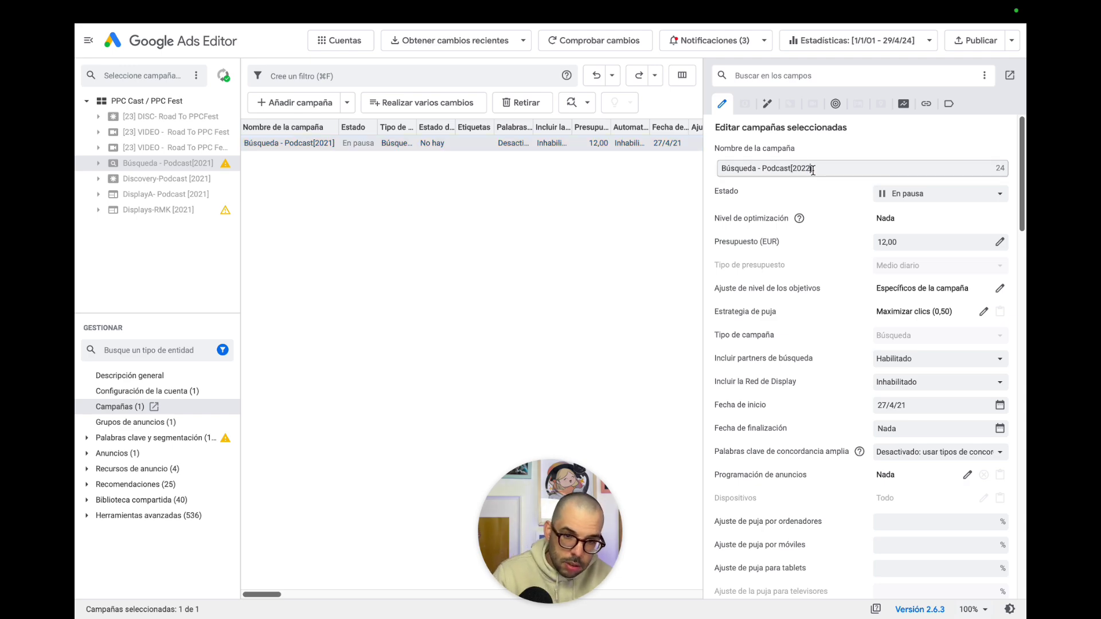
click(607, 216)
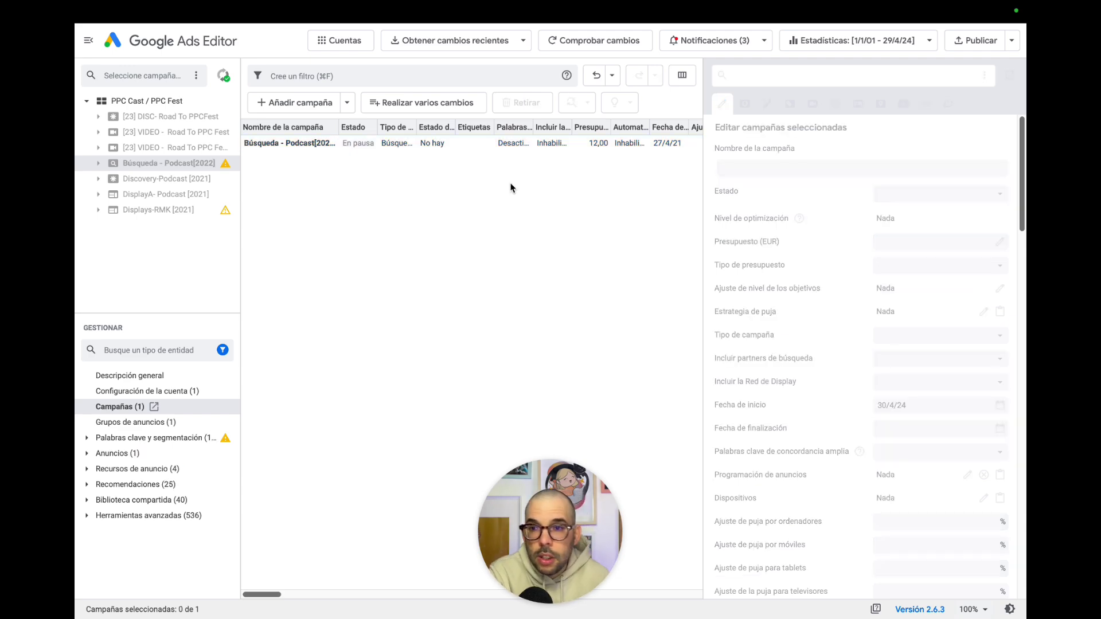
Step: Review the pending changes to publish for the selected campaign and for Todas las campañas, then cancel publishing
click(963, 41)
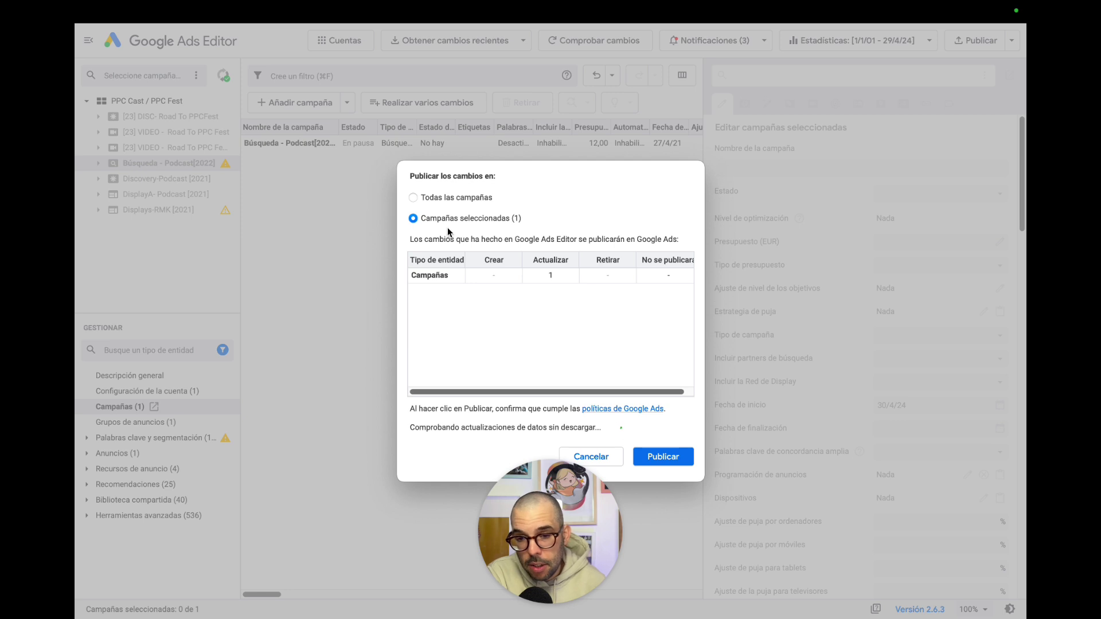
click(446, 199)
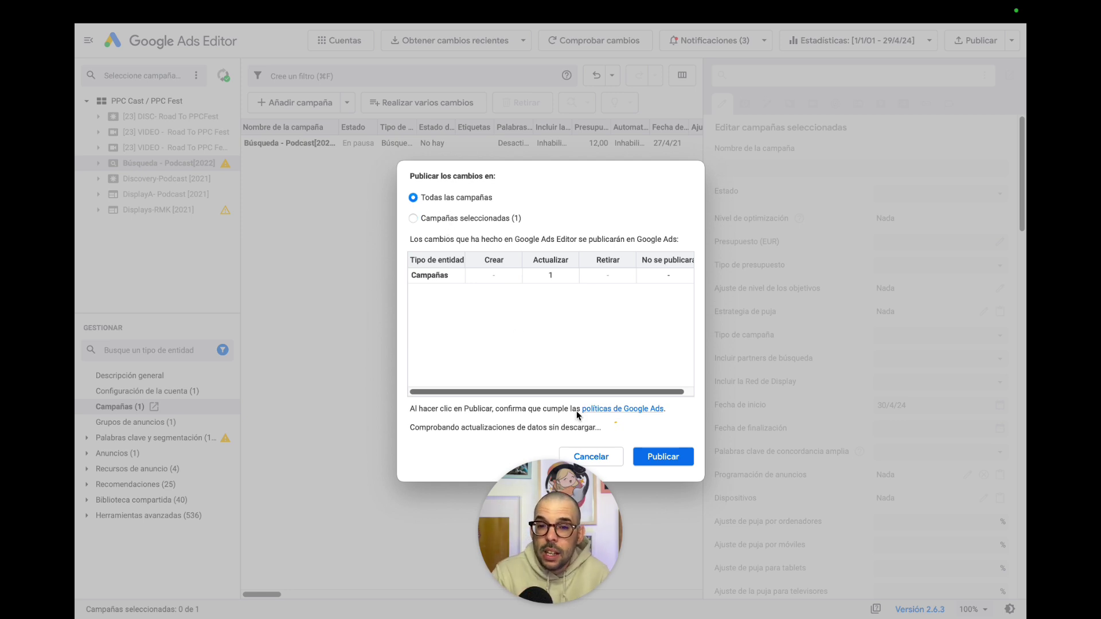
click(591, 456)
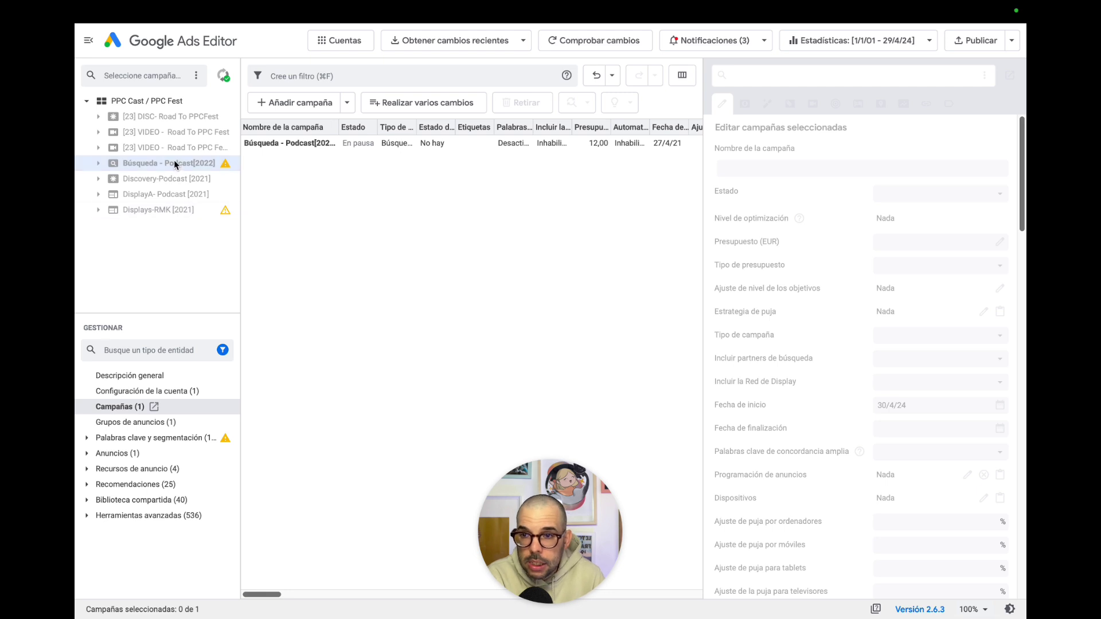
Step: Select the Displays-RMK [2021] campaign and compare its publishable changes under Campañas seleccionadas with those under Todas las campañas
click(163, 132)
click(160, 148)
click(160, 178)
click(163, 210)
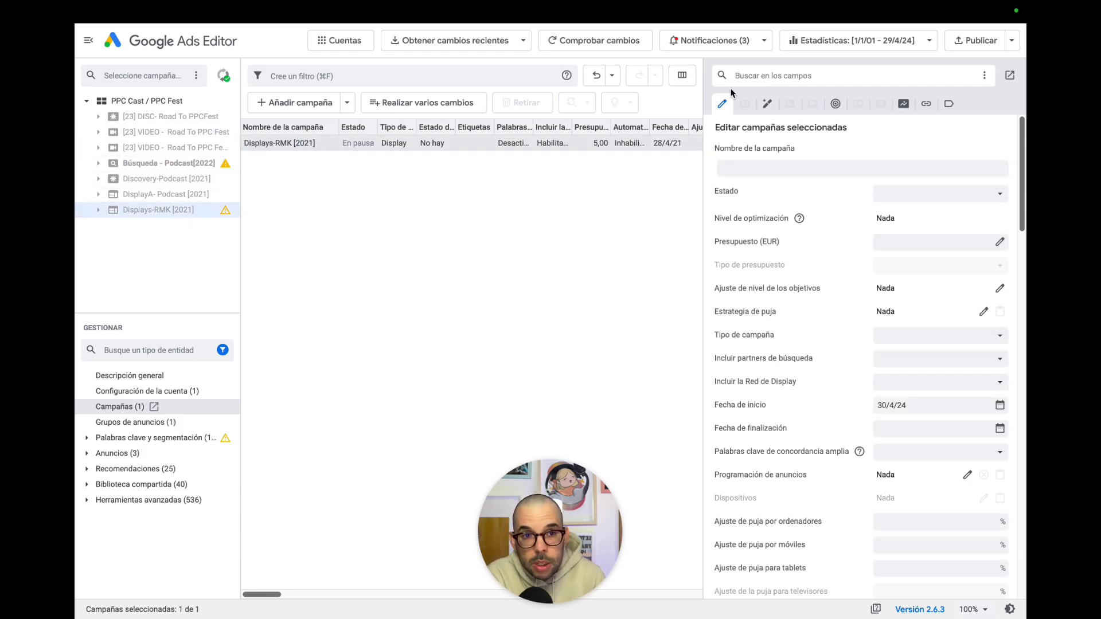
click(974, 40)
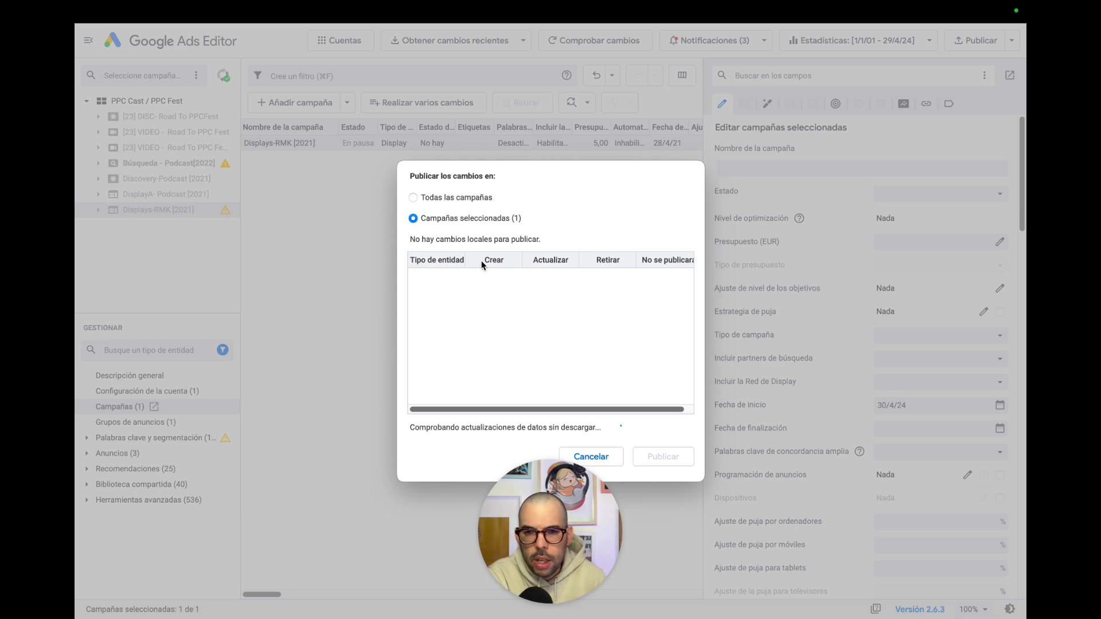
click(471, 200)
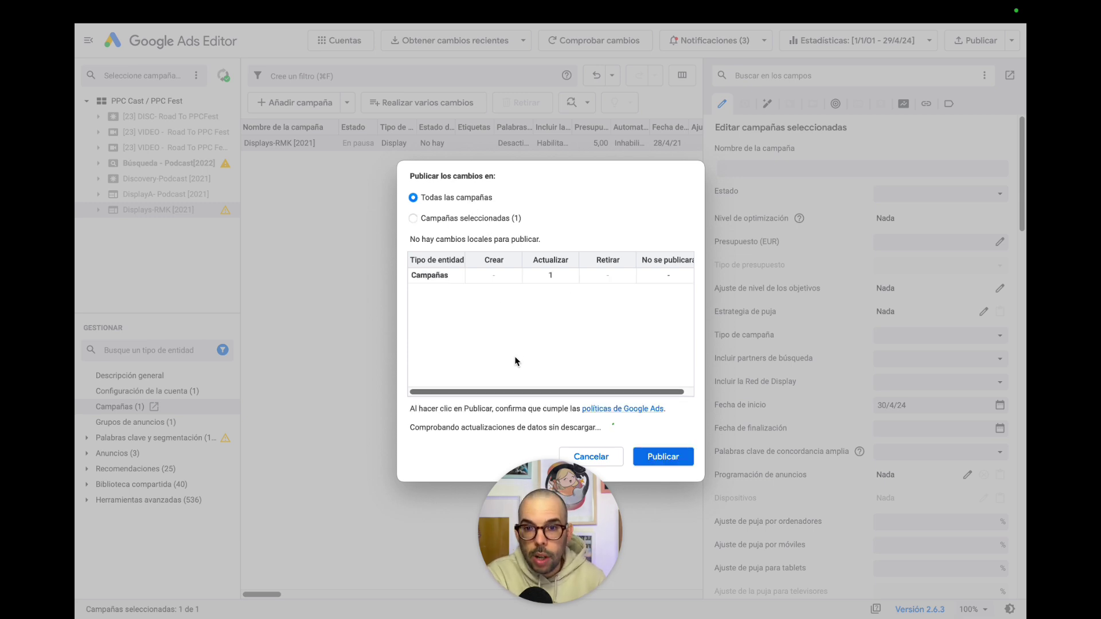
click(436, 218)
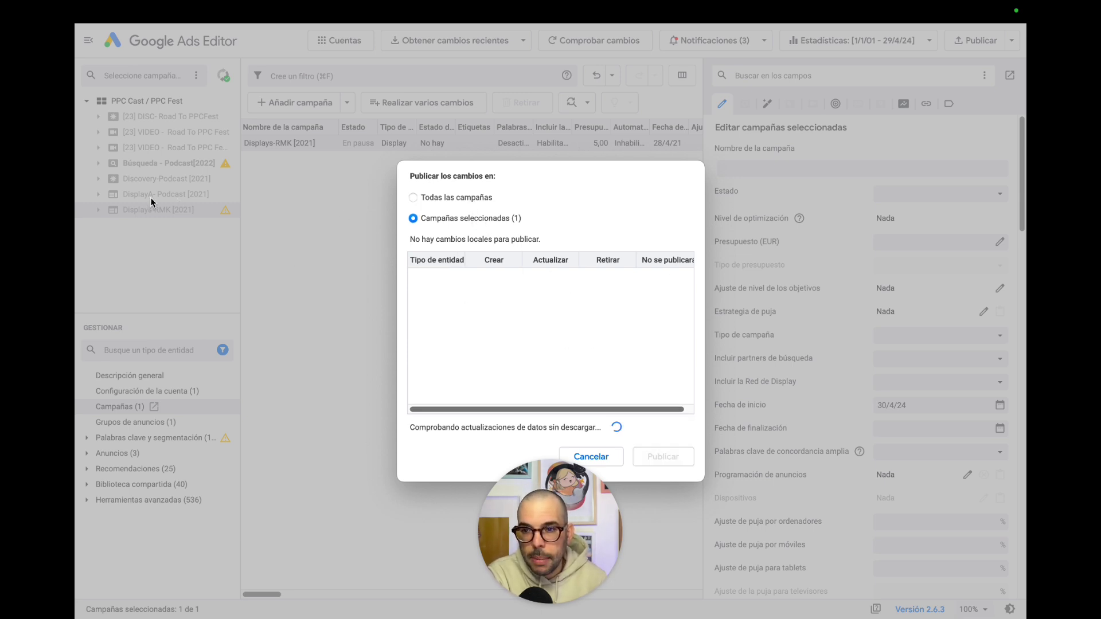